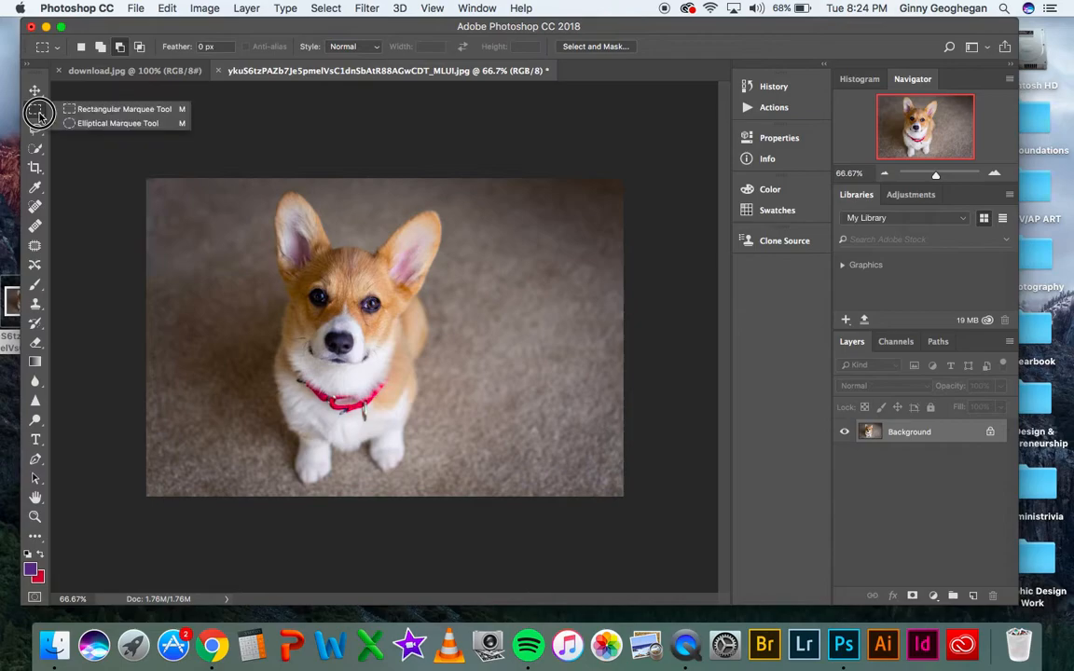
# - Activate the Quick Selection tool in add-to-selection mode
pyautogui.click(98, 99)
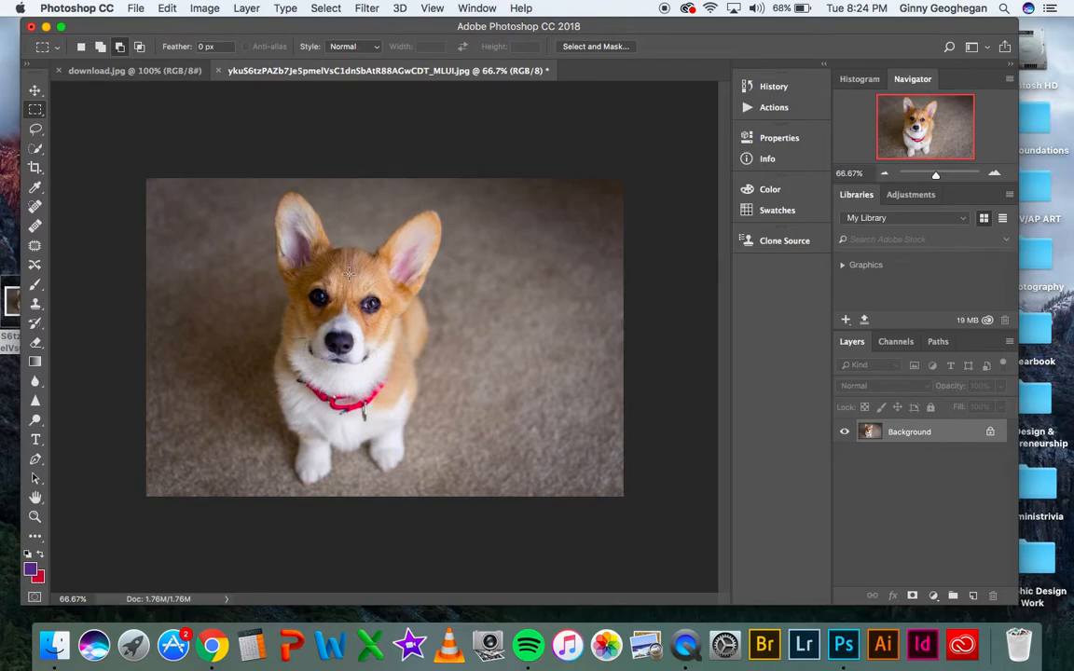
pyautogui.press('super+plus')
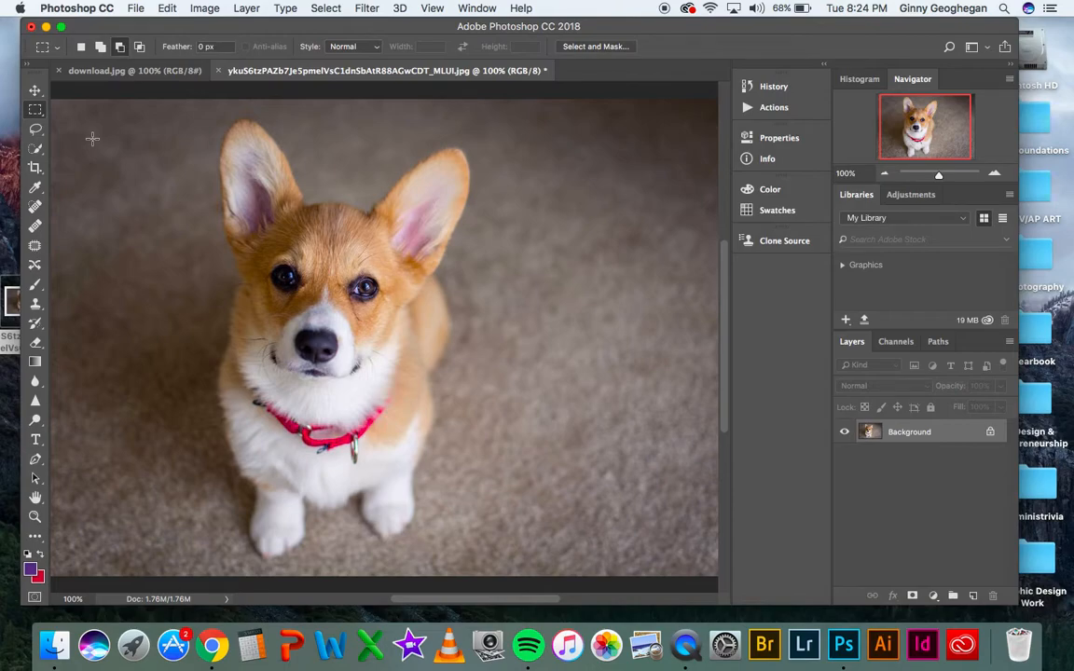
pyautogui.click(35, 148)
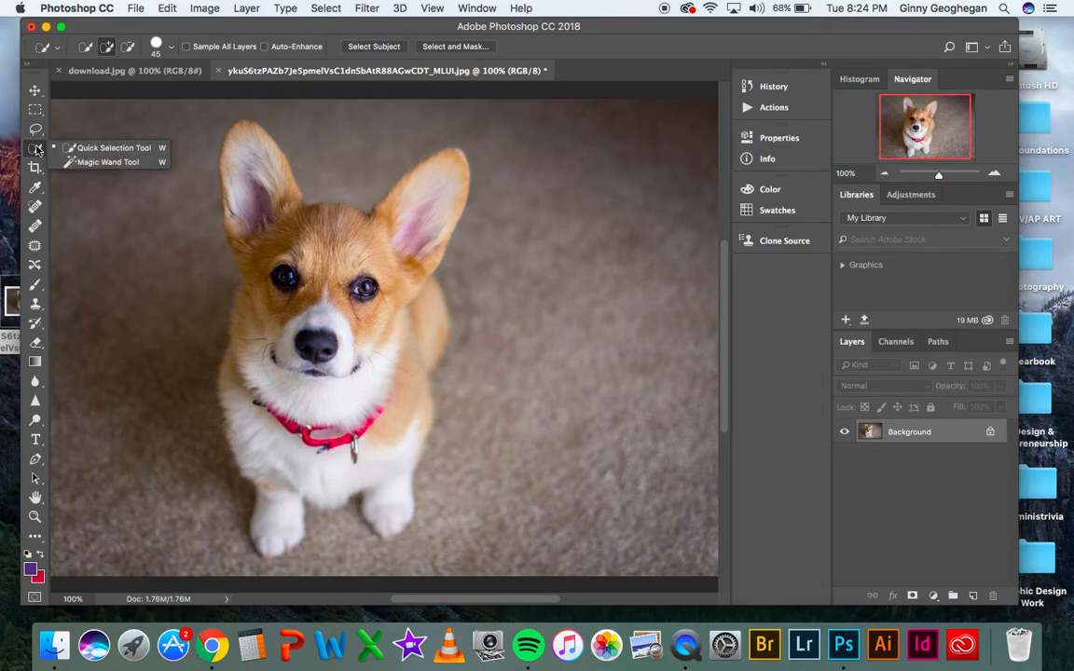
pyautogui.press('super+minus')
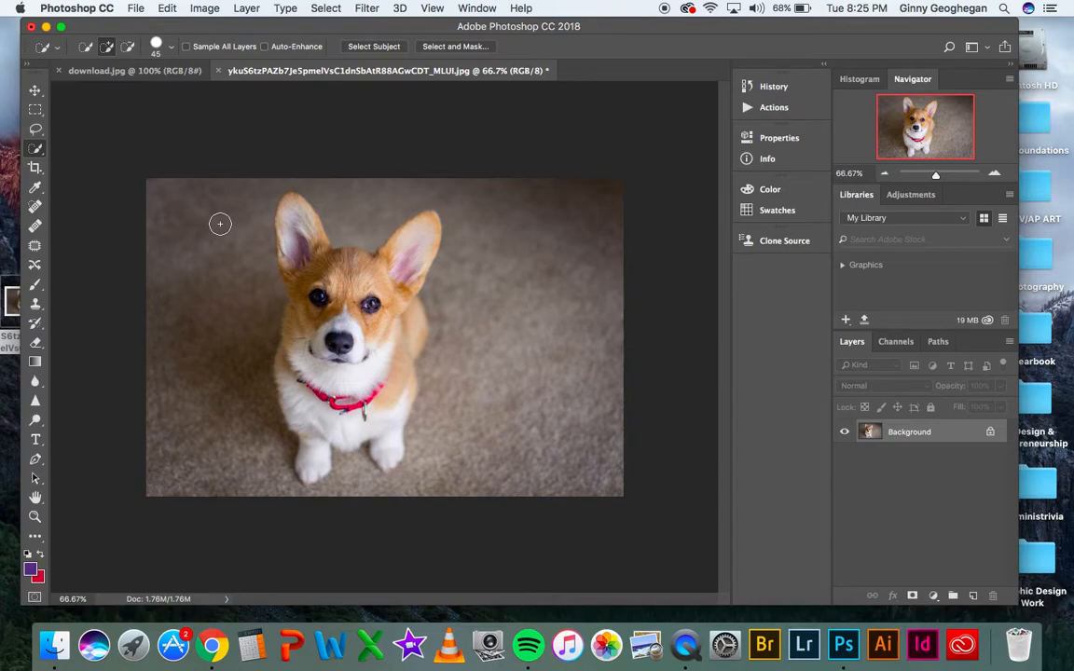
pyautogui.click(40, 150)
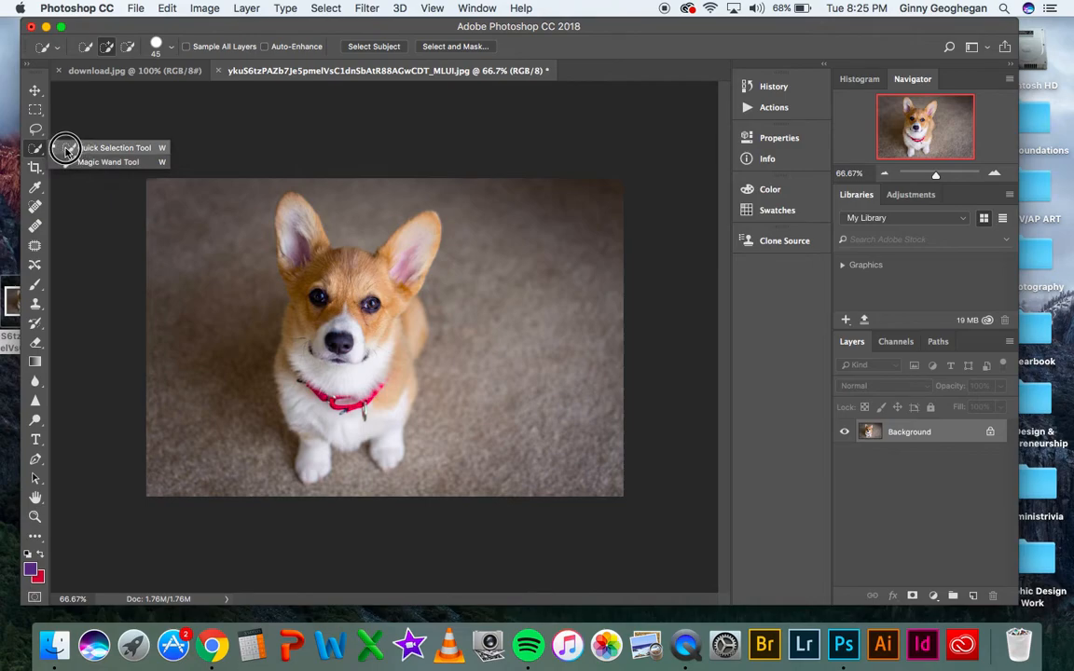
pyautogui.click(74, 149)
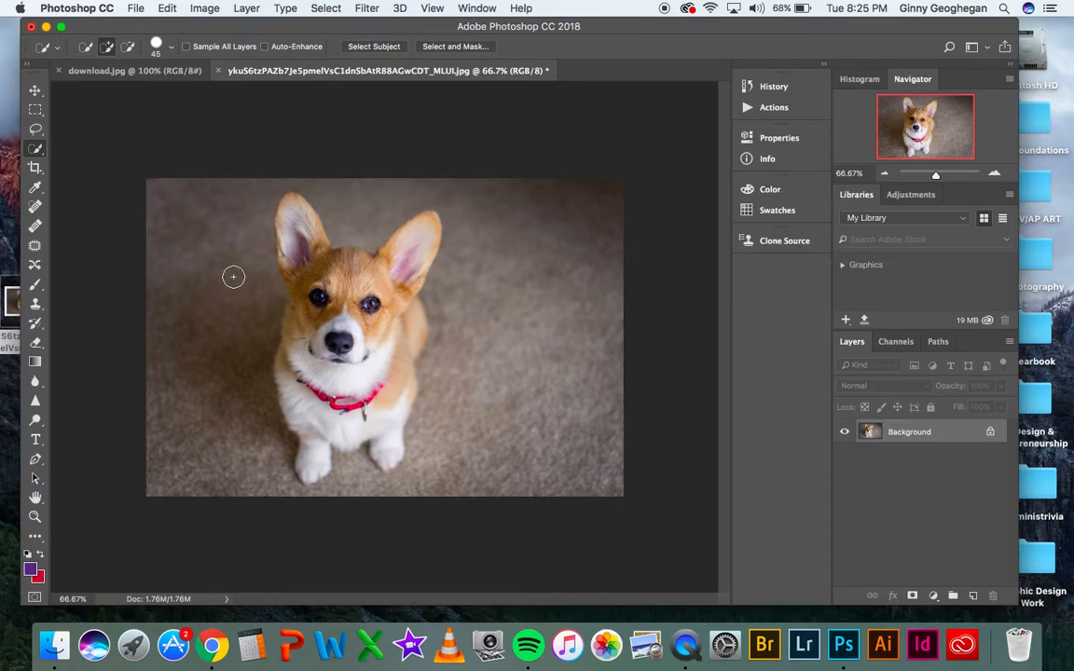
pyautogui.click(106, 54)
# - Adjust the Quick Selection brush size to 175
pyautogui.press(']')
pyautogui.press(']')
pyautogui.press(']')
pyautogui.press(']')
pyautogui.press(']')
pyautogui.press(']')
pyautogui.press(']')
pyautogui.press(']')
pyautogui.press(']')
pyautogui.press(']')
pyautogui.press(']')
pyautogui.press(']')
pyautogui.press(']')
pyautogui.press(']')
pyautogui.press(']')
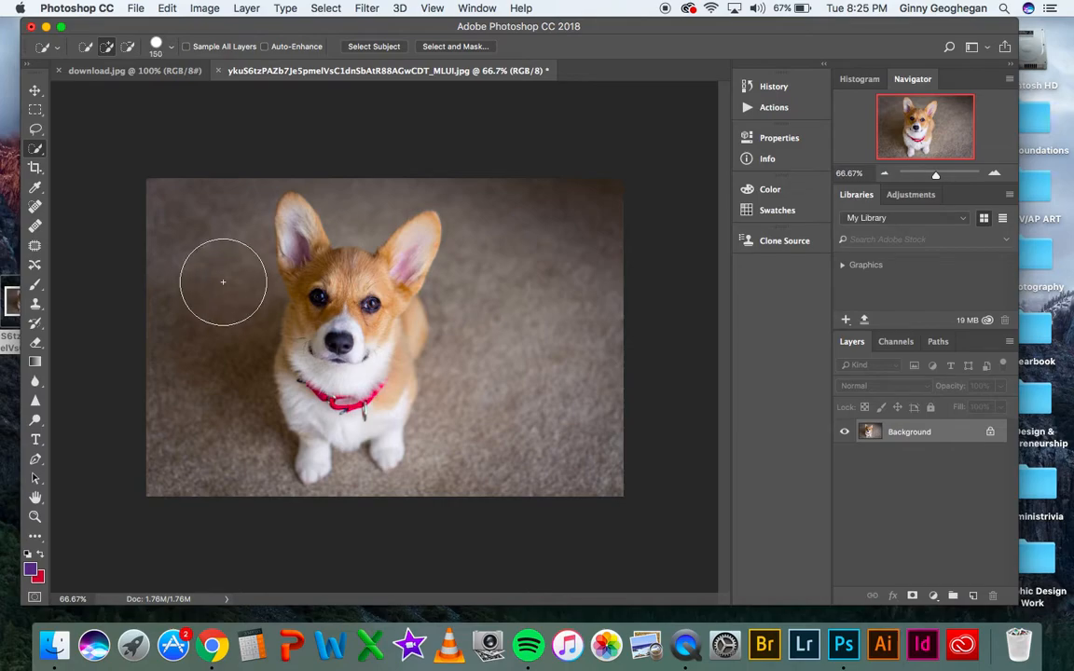
pyautogui.press(']')
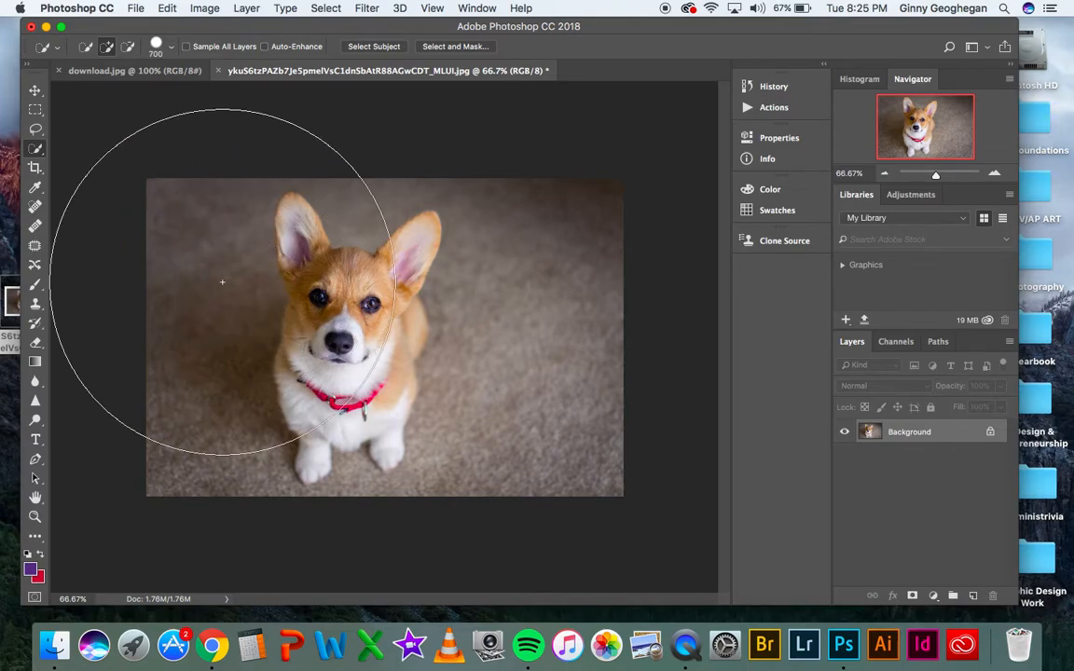
pyautogui.press('[')
pyautogui.press('[')
pyautogui.press('[')
pyautogui.press('[')
pyautogui.press('[')
pyautogui.press('[')
pyautogui.press('[')
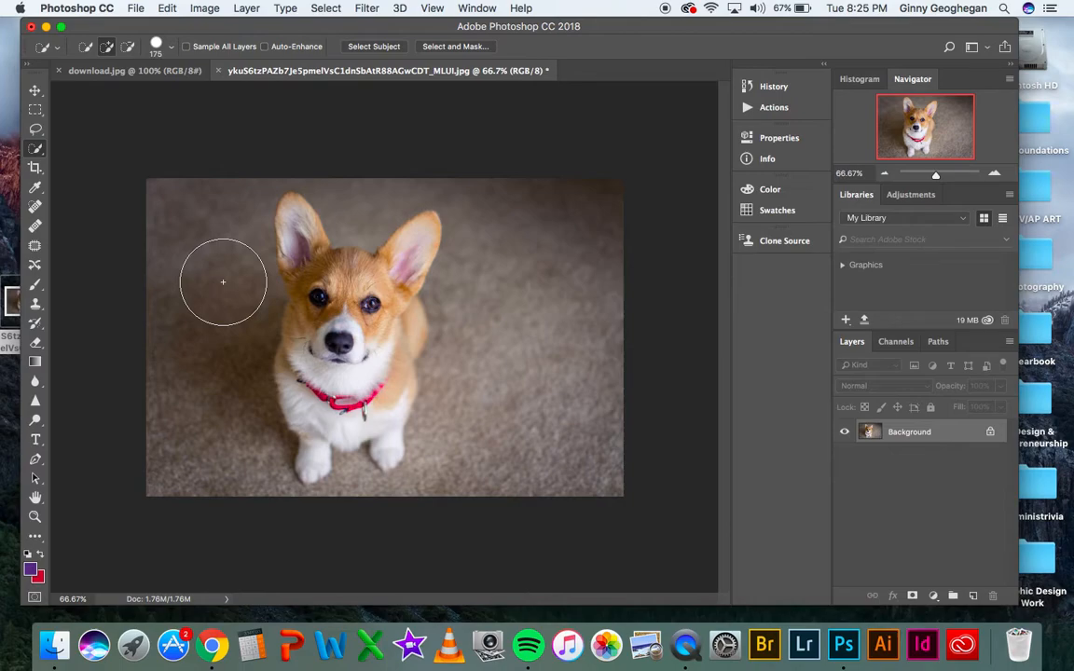
pyautogui.press('[')
pyautogui.press('[')
pyautogui.press('[')
pyautogui.press(']')
pyautogui.press(']')
pyautogui.press(']')
pyautogui.press(']')
pyautogui.press(']')
pyautogui.press(']')
pyautogui.press(']')
pyautogui.press(']')
pyautogui.press(']')
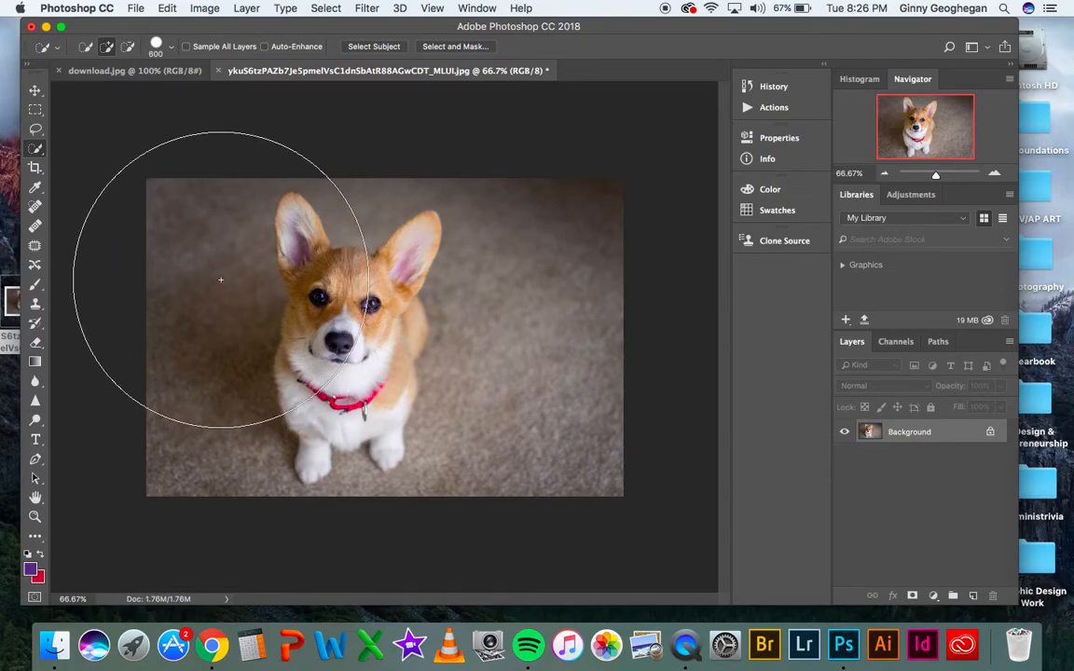
pyautogui.press('[')
pyautogui.press('[')
pyautogui.press('[')
pyautogui.press('[')
pyautogui.press('[')
pyautogui.press('[')
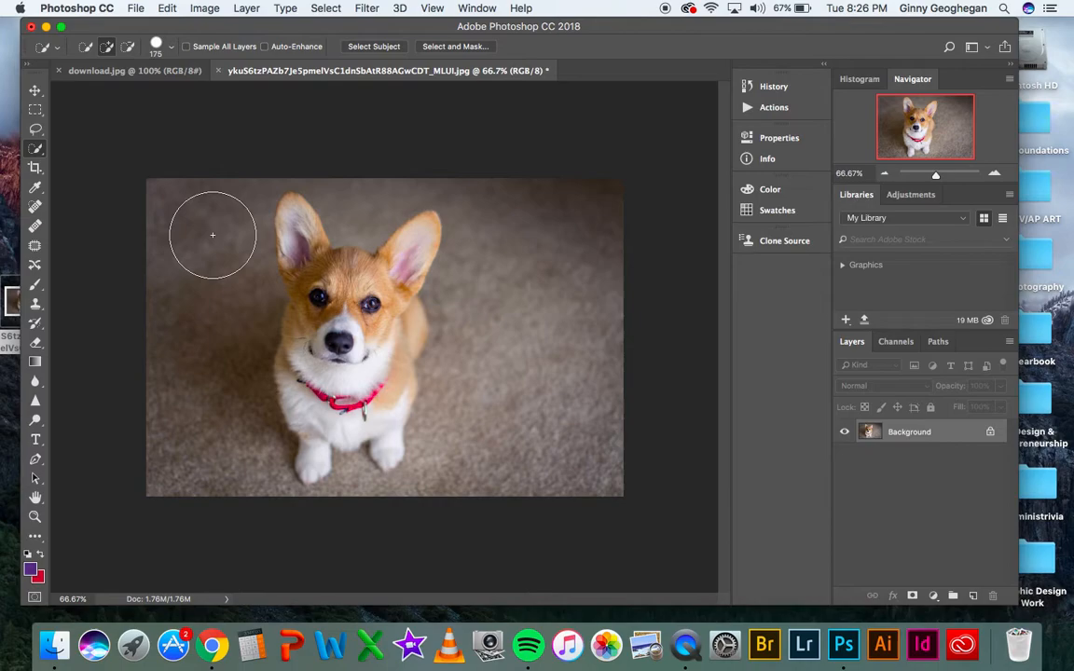
# - Convert the locked Background layer into a regular editable layer with the default settings
pyautogui.doubleClick(906, 432)
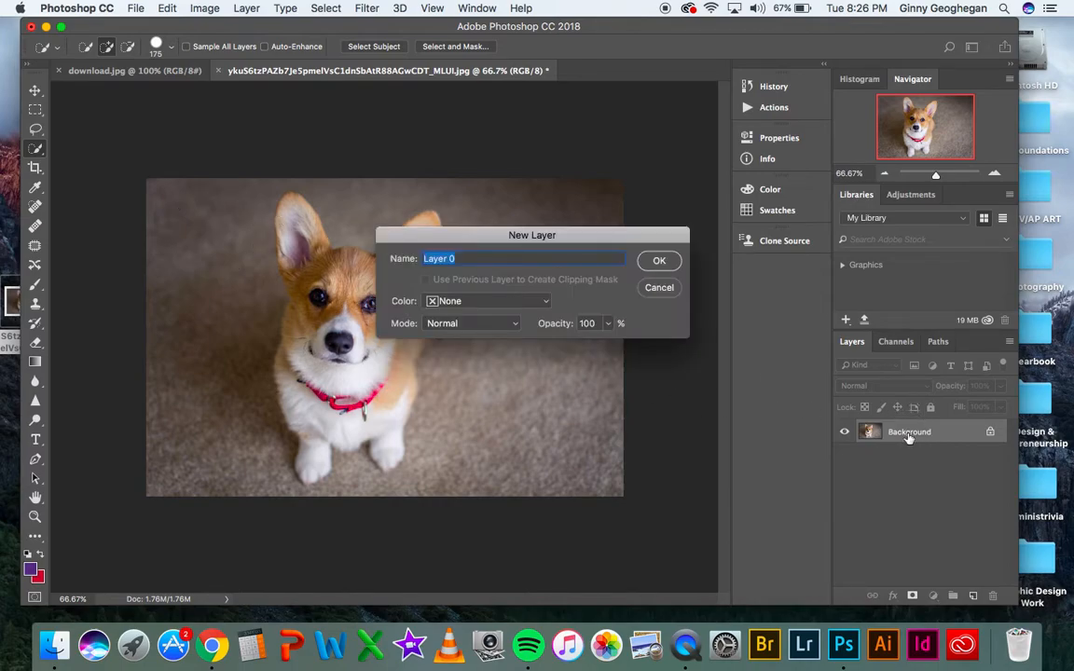
pyautogui.press('Return')
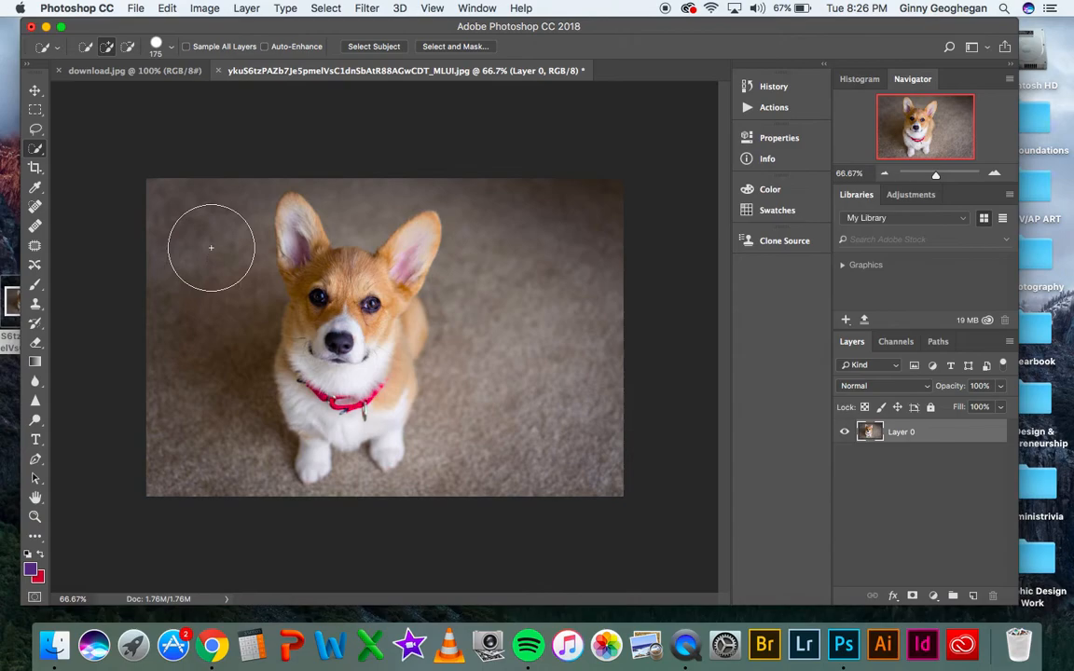
# - Quick-select the carpet area left of the corgi, delete it and clear the selection
pyautogui.moveTo(210, 244)
pyautogui.mouseDown()
pyautogui.moveTo(219, 388)
pyautogui.moveTo(350, 474)
pyautogui.moveTo(408, 486)
pyautogui.moveTo(450, 470)
pyautogui.moveTo(513, 402)
pyautogui.mouseUp()
pyautogui.hotkey('ctrl', 'd')
pyautogui.moveTo(204, 220)
pyautogui.mouseDown()
pyautogui.moveTo(195, 286)
pyautogui.moveTo(209, 341)
pyautogui.mouseUp()
pyautogui.press('super+plus')
pyautogui.press('super+plus')
pyautogui.press('super+plus')
pyautogui.press('super+plus')
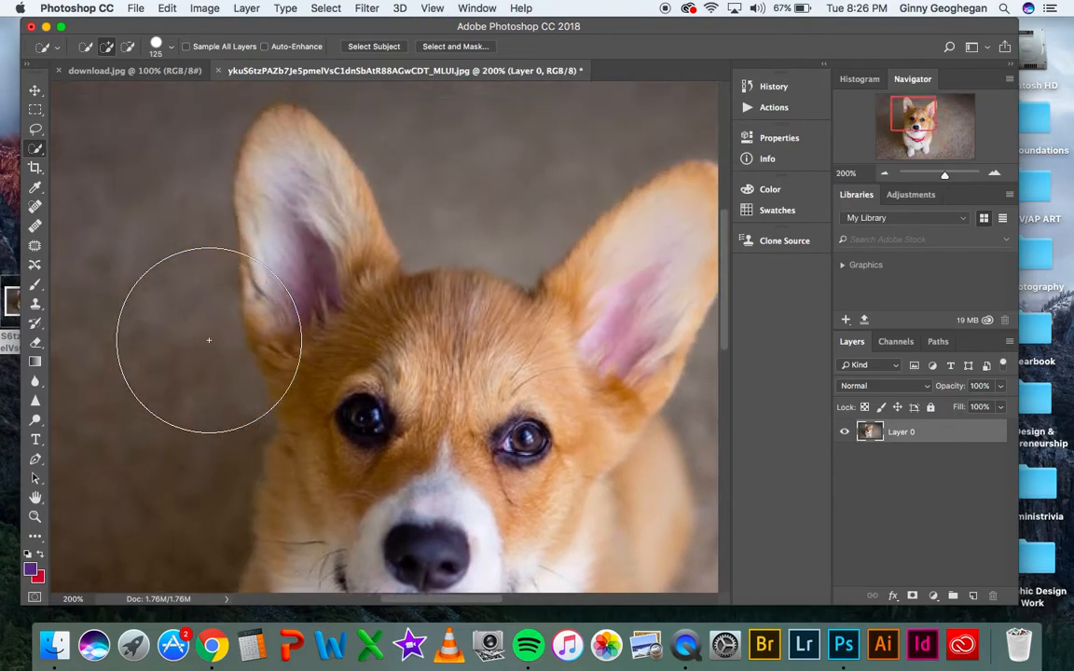
pyautogui.hscroll(-5, 208, 340)
pyautogui.scroll(2, 209, 340)
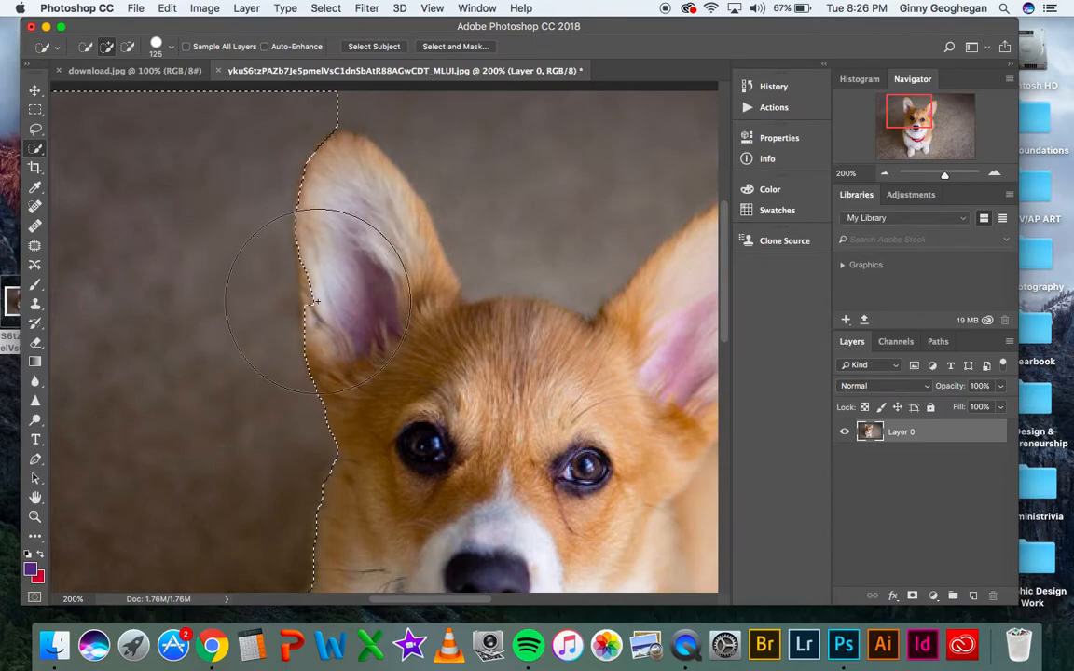
pyautogui.press('super+minus')
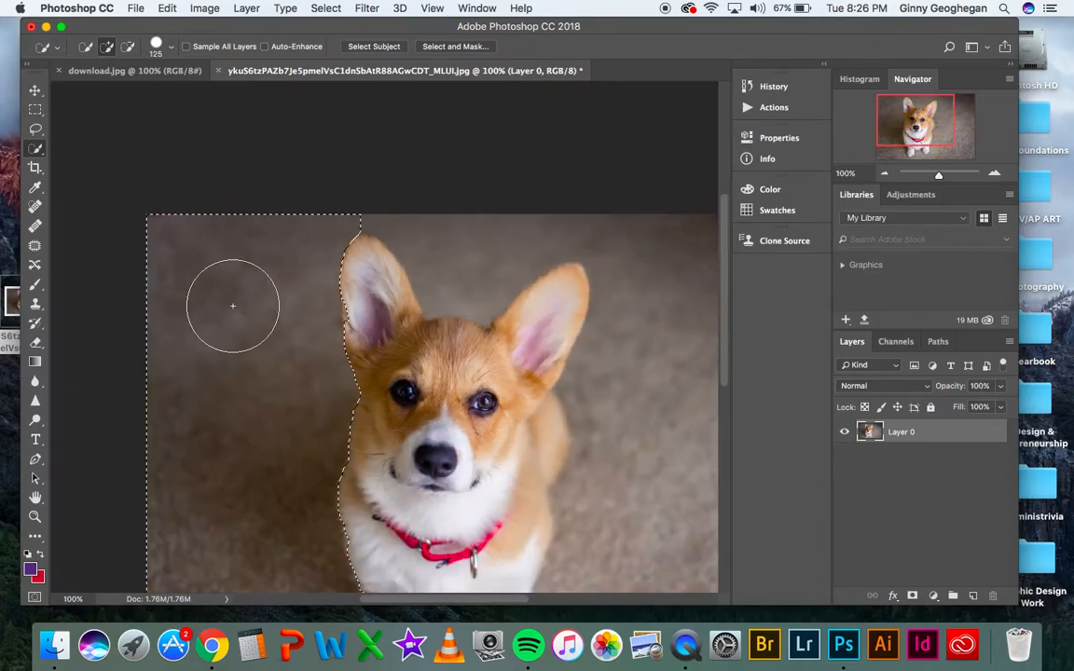
pyautogui.scroll(-5, 244, 313)
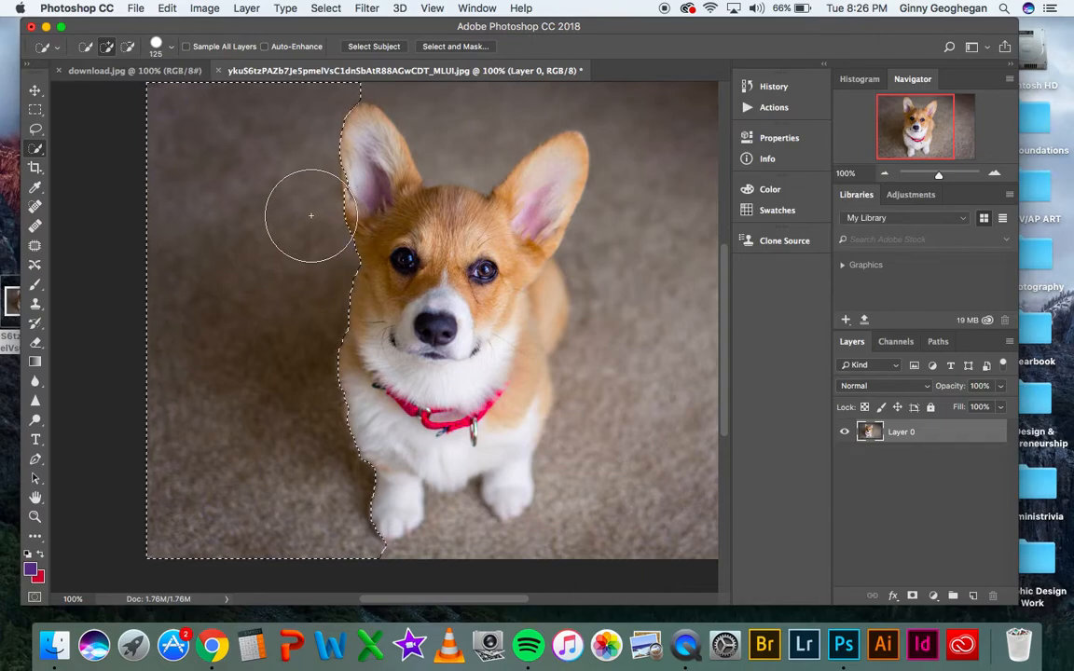
pyautogui.hscroll(3, 310, 216)
pyautogui.scroll(1, 310, 215)
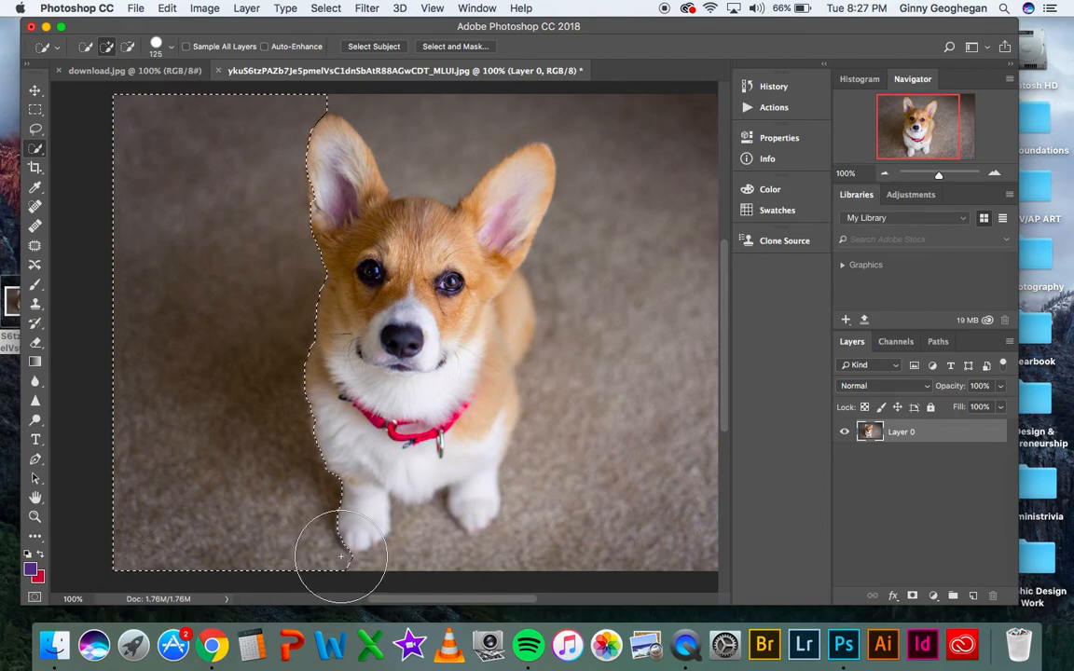
pyautogui.moveTo(323, 559)
pyautogui.mouseDown()
pyautogui.moveTo(380, 563)
pyautogui.moveTo(421, 531)
pyautogui.moveTo(467, 548)
pyautogui.moveTo(506, 543)
pyautogui.moveTo(542, 517)
pyautogui.moveTo(621, 506)
pyautogui.moveTo(643, 491)
pyautogui.moveTo(656, 454)
pyautogui.mouseUp()
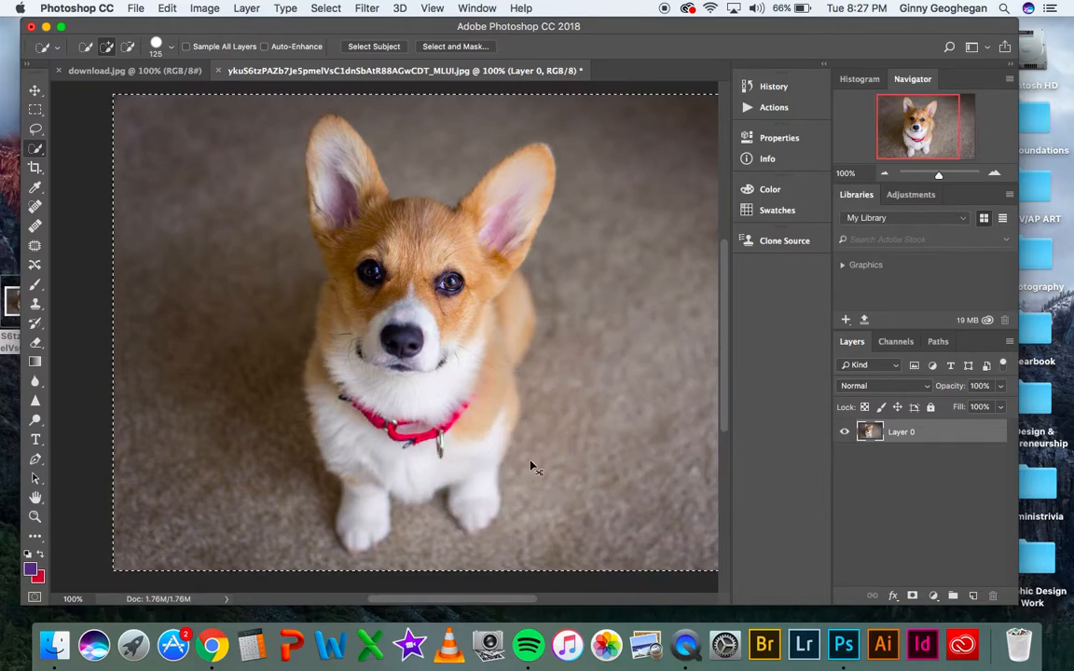
pyautogui.moveTo(210, 201); pyautogui.dragTo(221, 401)
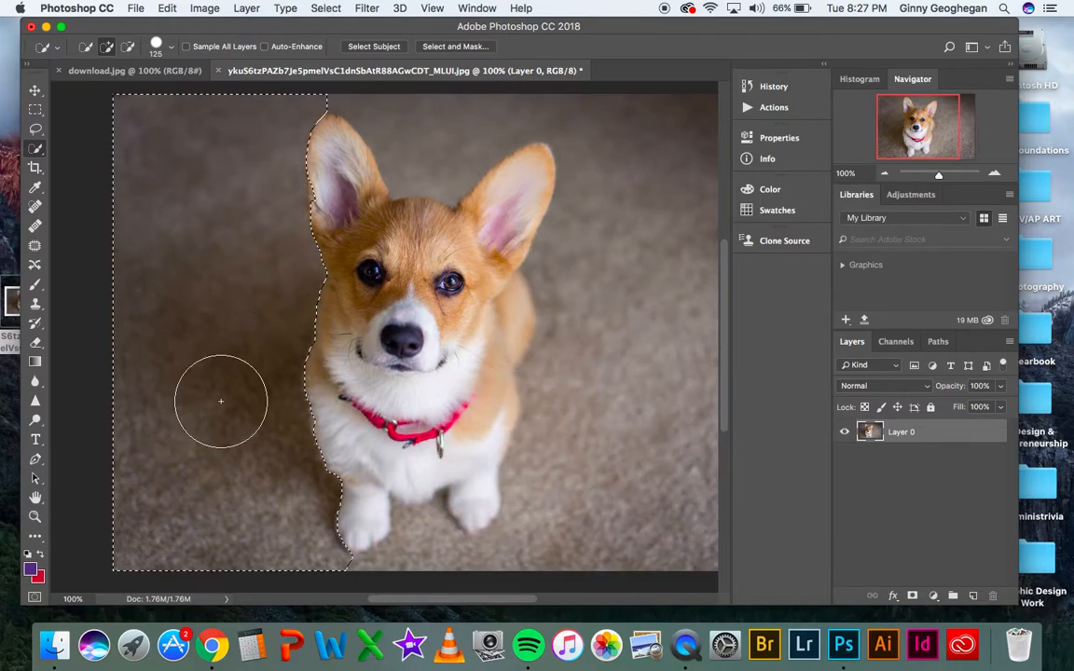
pyautogui.press('BackSpace')
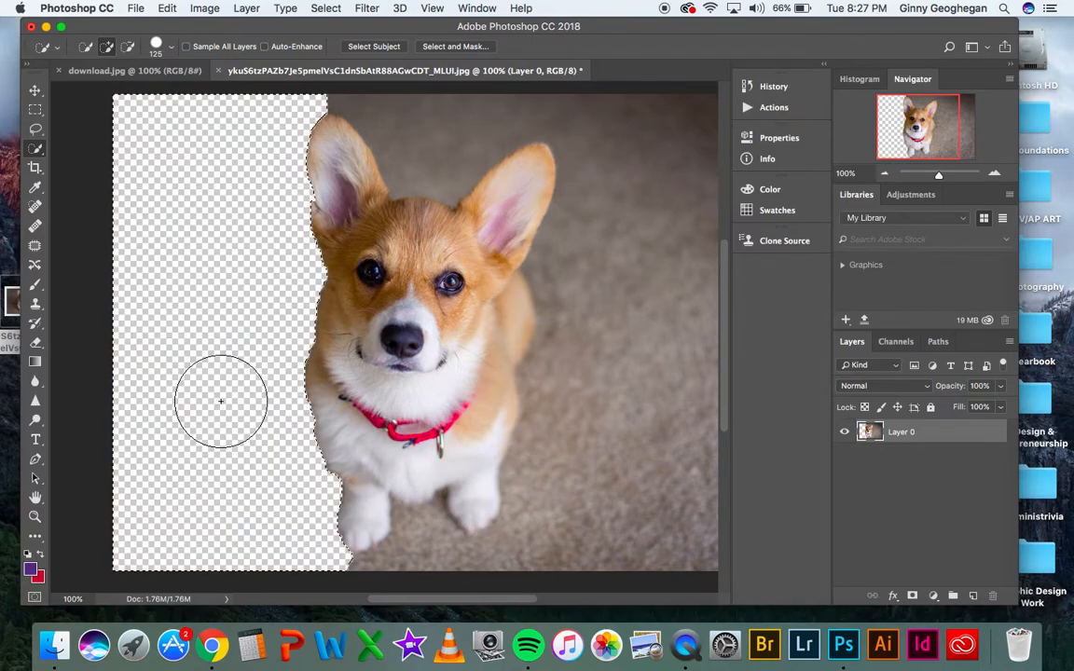
pyautogui.press('super+d')
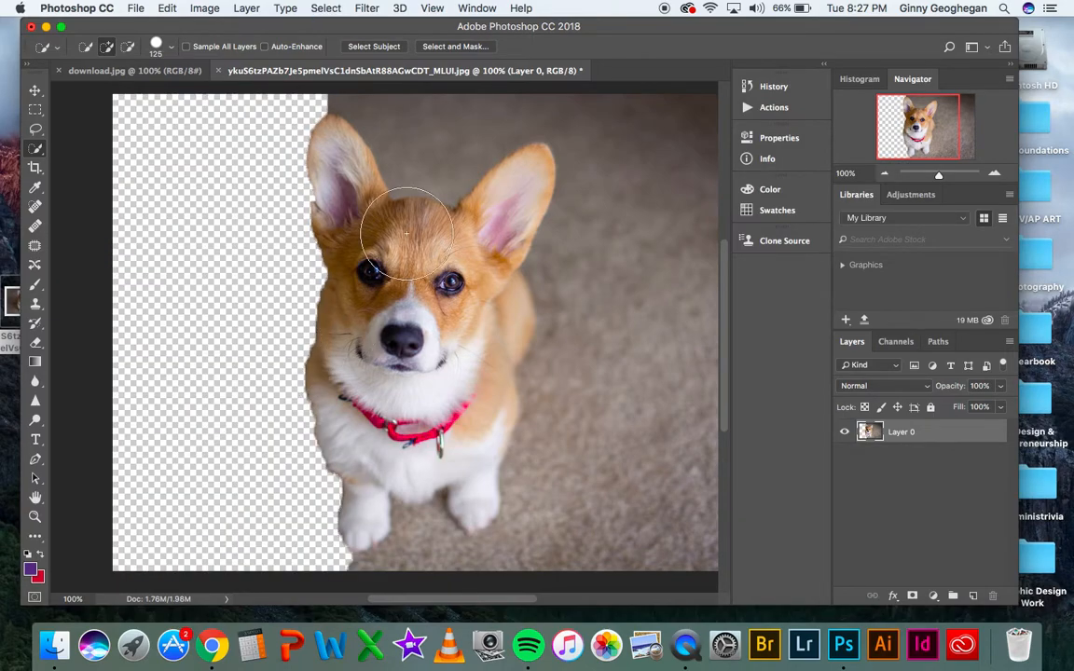
# - Quick-select the patch of carpet between the corgi's ears and delete it
pyautogui.moveTo(420, 155)
pyautogui.mouseDown()
pyautogui.moveTo(427, 168)
pyautogui.moveTo(421, 149)
pyautogui.mouseUp()
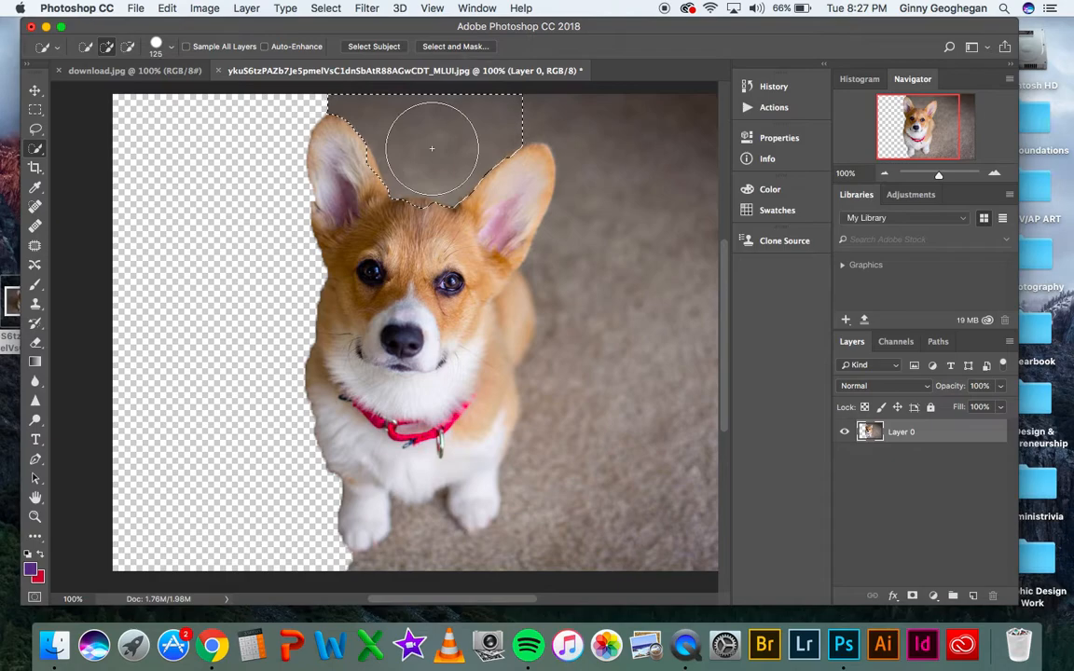
pyautogui.press('BackSpace')
# - Select the upper-right carpet, subtract the corgi's ear from the selection with a size 45 brush, and delete the selected area
pyautogui.moveTo(558, 114)
pyautogui.mouseDown()
pyautogui.moveTo(613, 122)
pyautogui.moveTo(640, 148)
pyautogui.moveTo(628, 256)
pyautogui.mouseUp()
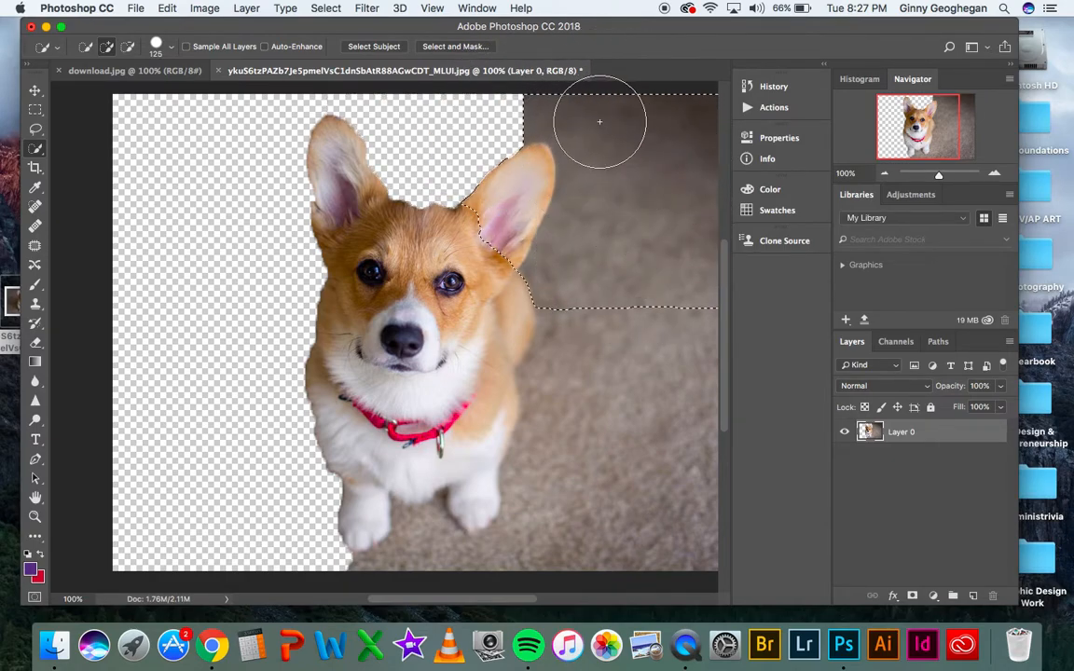
pyautogui.press('super+plus')
pyautogui.scroll(5, 618, 208)
pyautogui.hscroll(2, 618, 209)
pyautogui.press('[')
pyautogui.press('[')
pyautogui.press('[')
pyautogui.press('[')
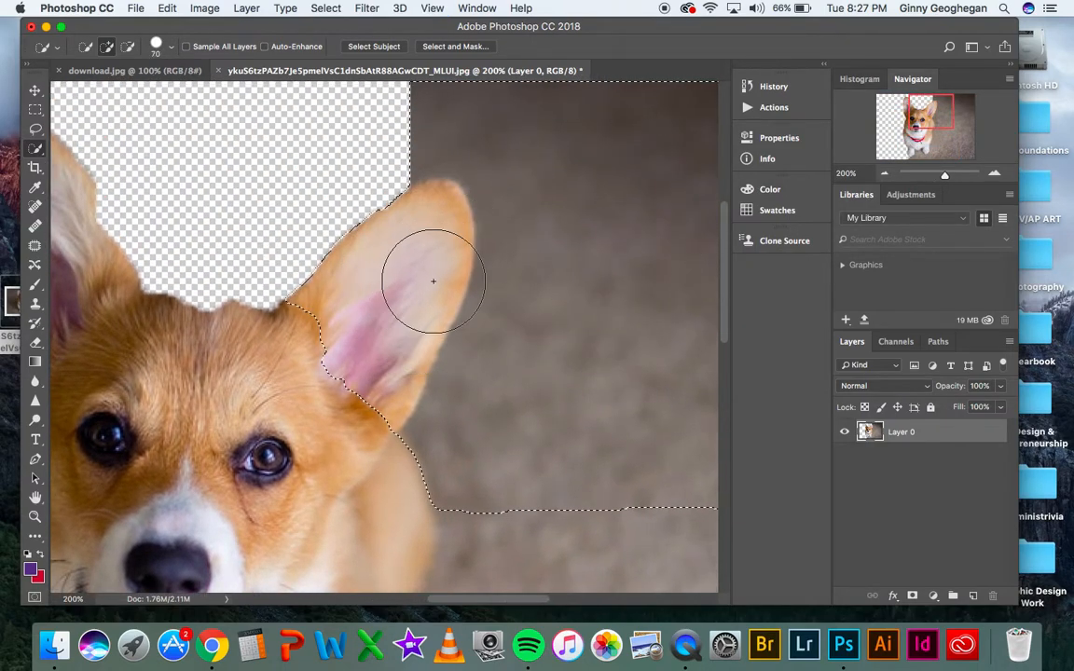
pyautogui.click(130, 48)
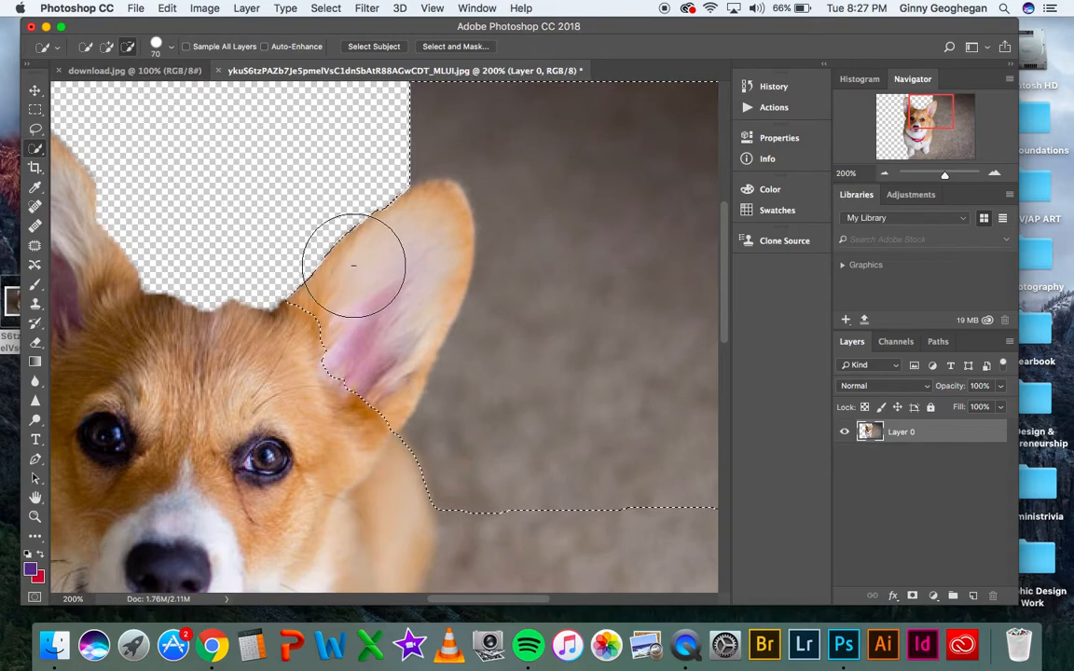
pyautogui.press('[')
pyautogui.press('[')
pyautogui.press('[')
pyautogui.moveTo(362, 282)
pyautogui.mouseDown()
pyautogui.moveTo(325, 310)
pyautogui.moveTo(326, 329)
pyautogui.moveTo(359, 397)
pyautogui.moveTo(388, 253)
pyautogui.moveTo(379, 245)
pyautogui.moveTo(433, 211)
pyautogui.moveTo(440, 232)
pyautogui.moveTo(440, 209)
pyautogui.moveTo(424, 212)
pyautogui.moveTo(415, 312)
pyautogui.mouseUp()
pyautogui.press('Delete')
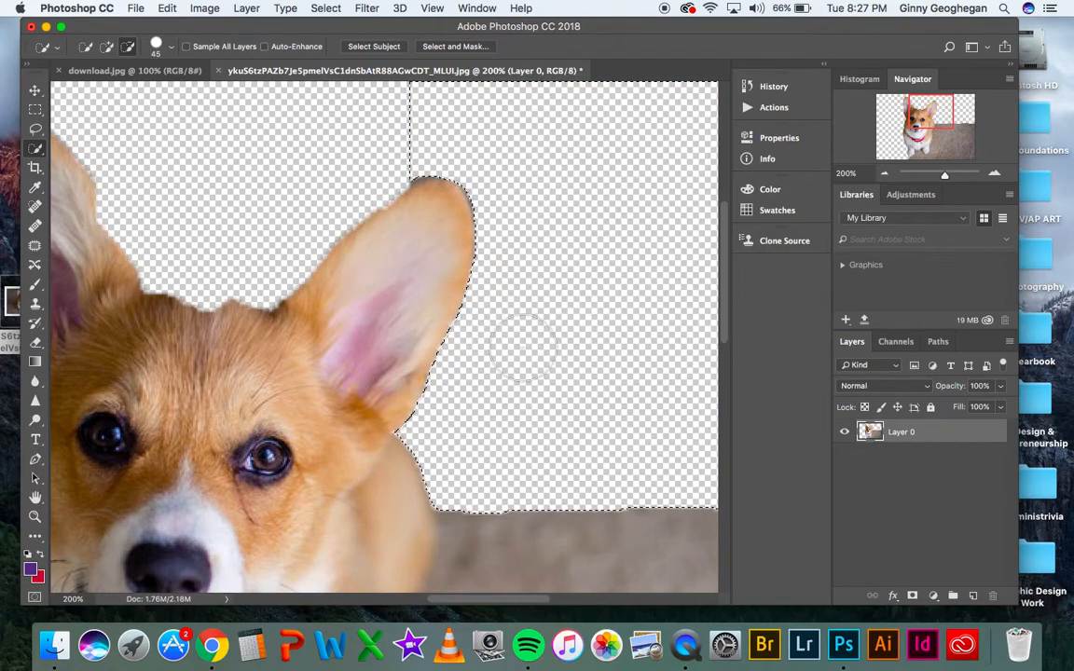
# - Quick-select the remaining lower-right carpet beside the corgi and delete it
pyautogui.press('super+minus')
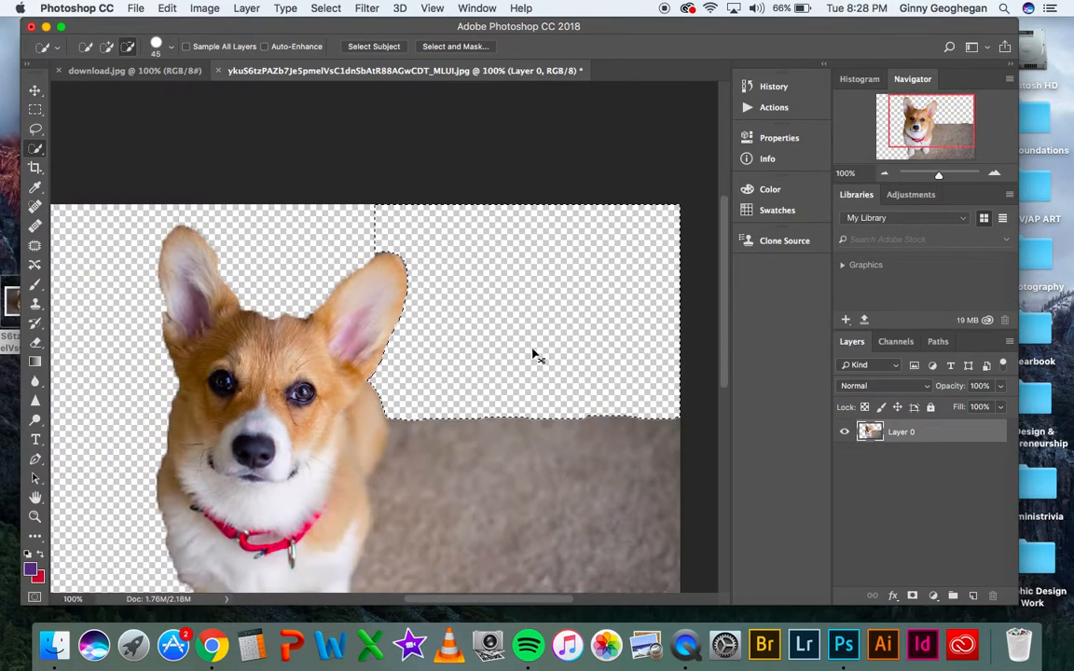
pyautogui.press('super+minus')
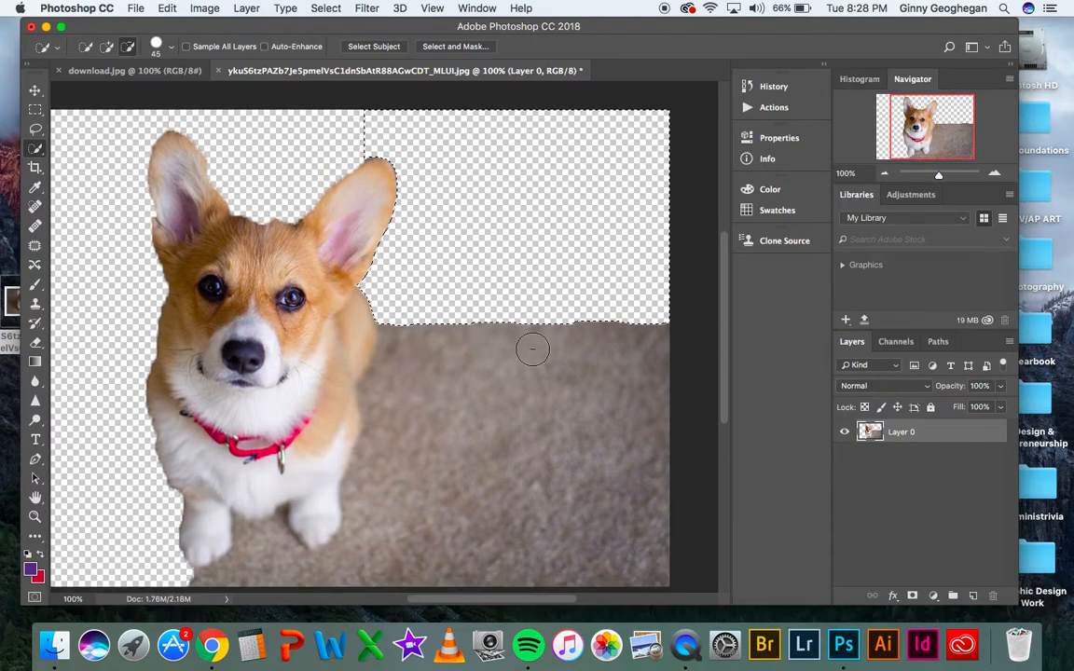
pyautogui.click(107, 49)
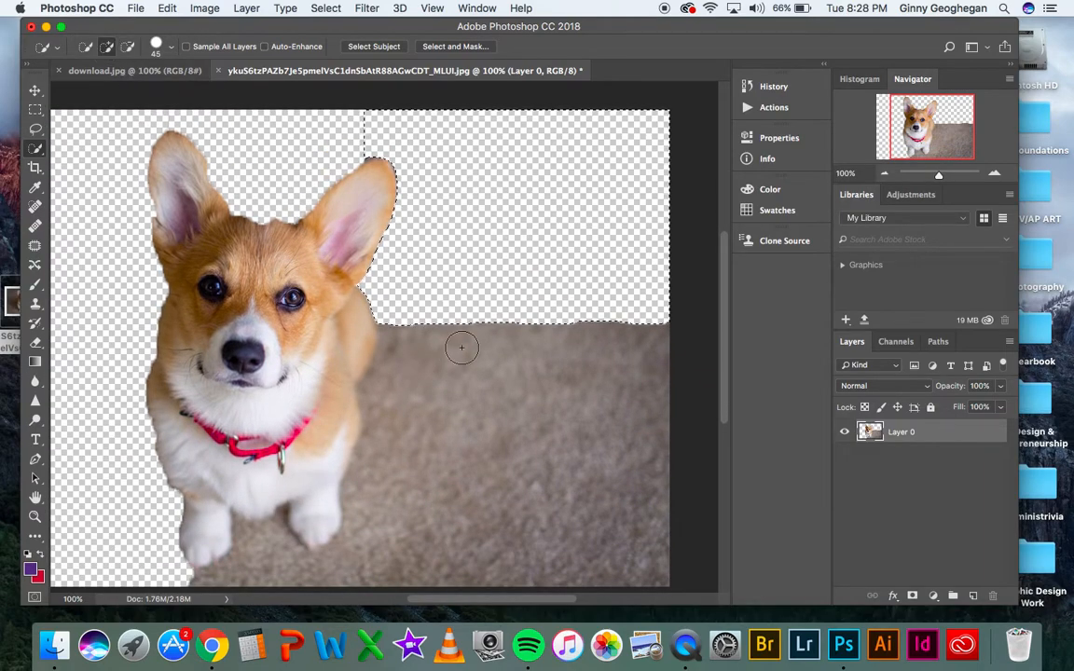
pyautogui.moveTo(636, 346); pyautogui.dragTo(489, 370)
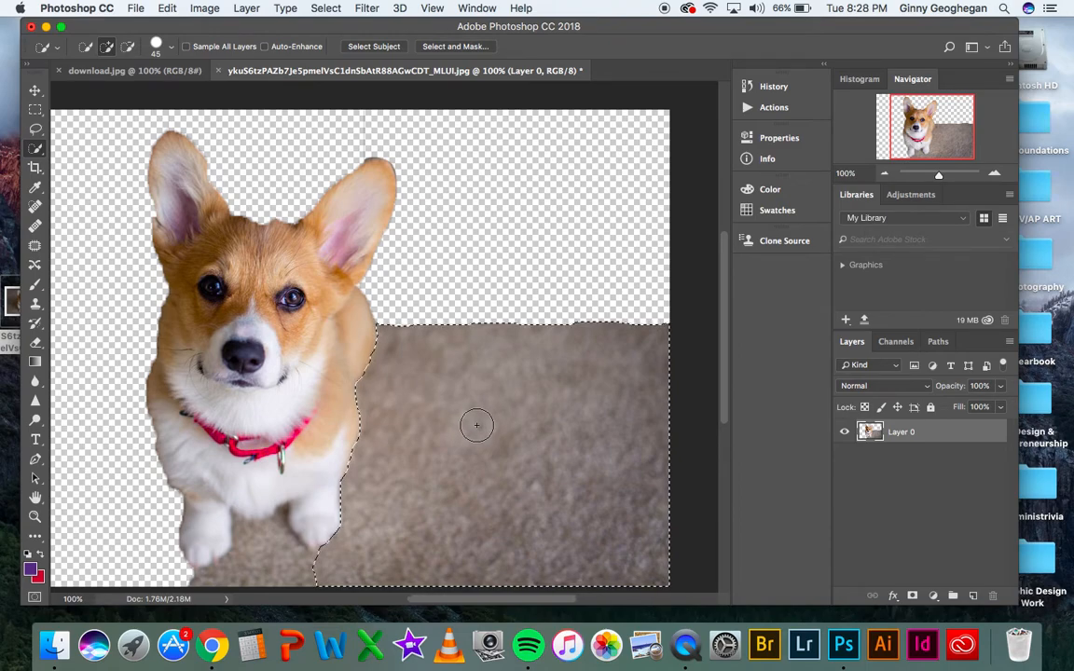
pyautogui.press('alt')
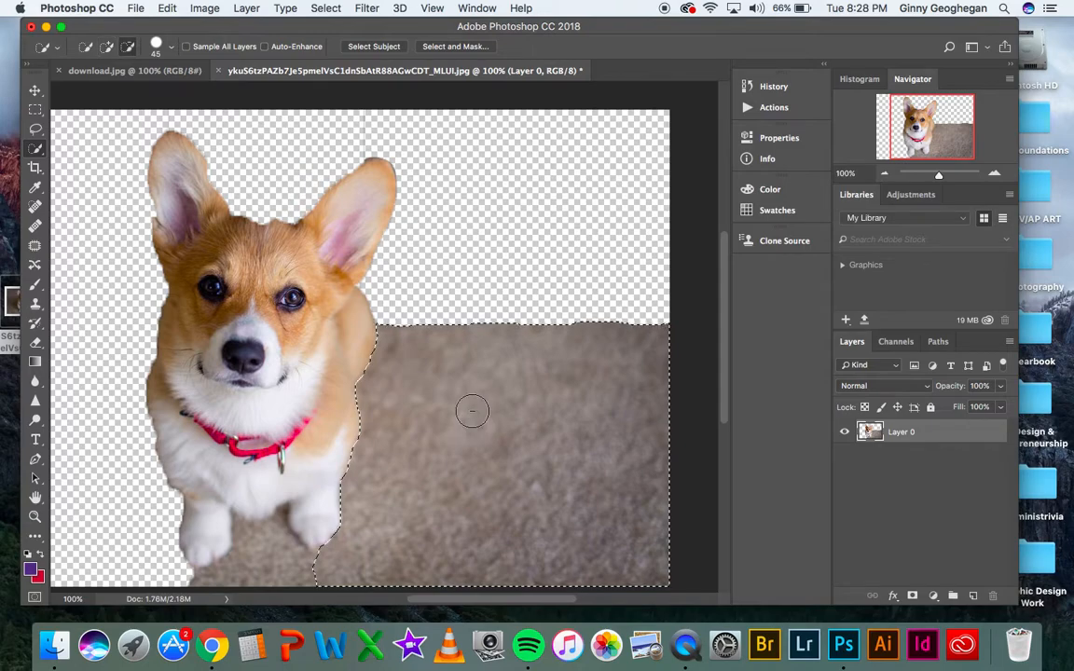
pyautogui.moveTo(489, 332)
pyautogui.mouseDown()
pyautogui.moveTo(459, 351)
pyautogui.moveTo(498, 317)
pyautogui.moveTo(421, 363)
pyautogui.moveTo(512, 338)
pyautogui.moveTo(429, 360)
pyautogui.moveTo(478, 355)
pyautogui.mouseUp()
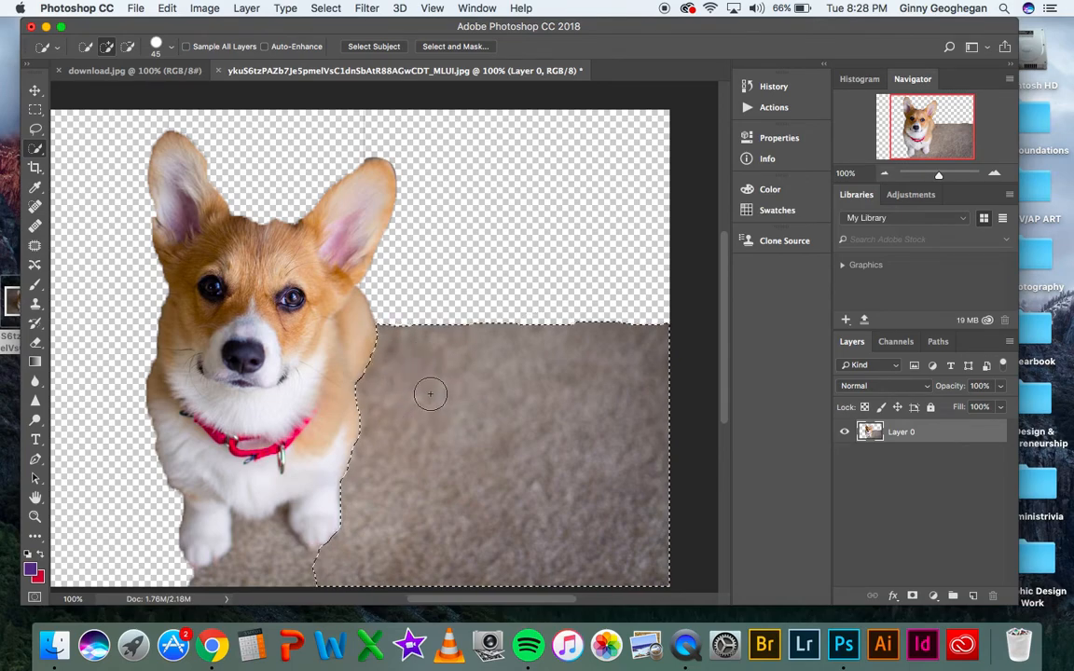
pyautogui.press('alt')
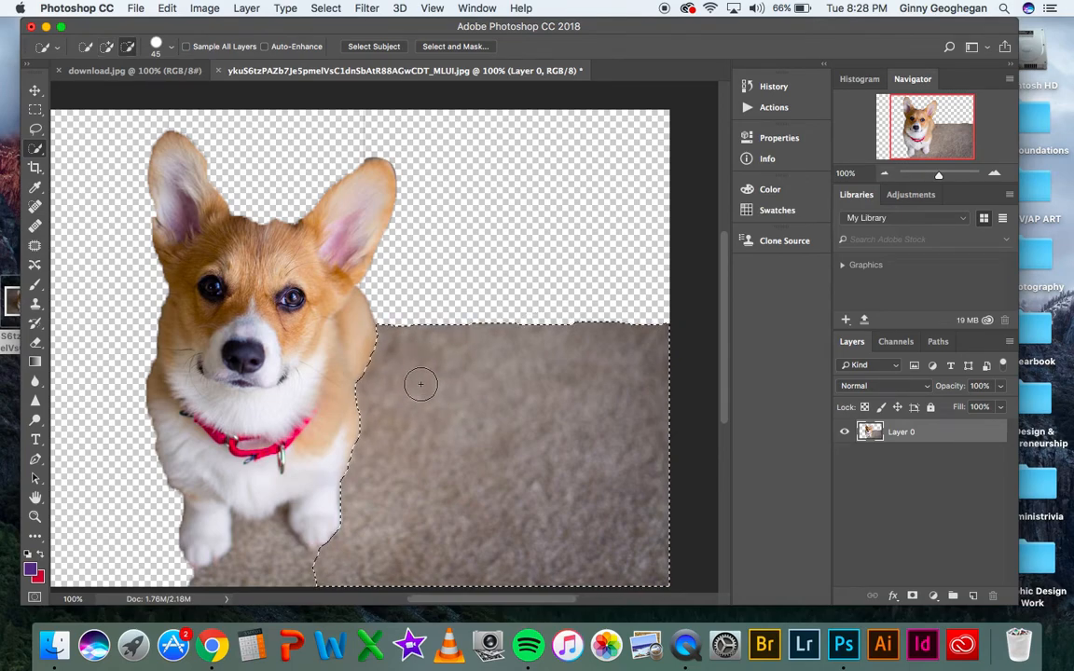
pyautogui.press(']')
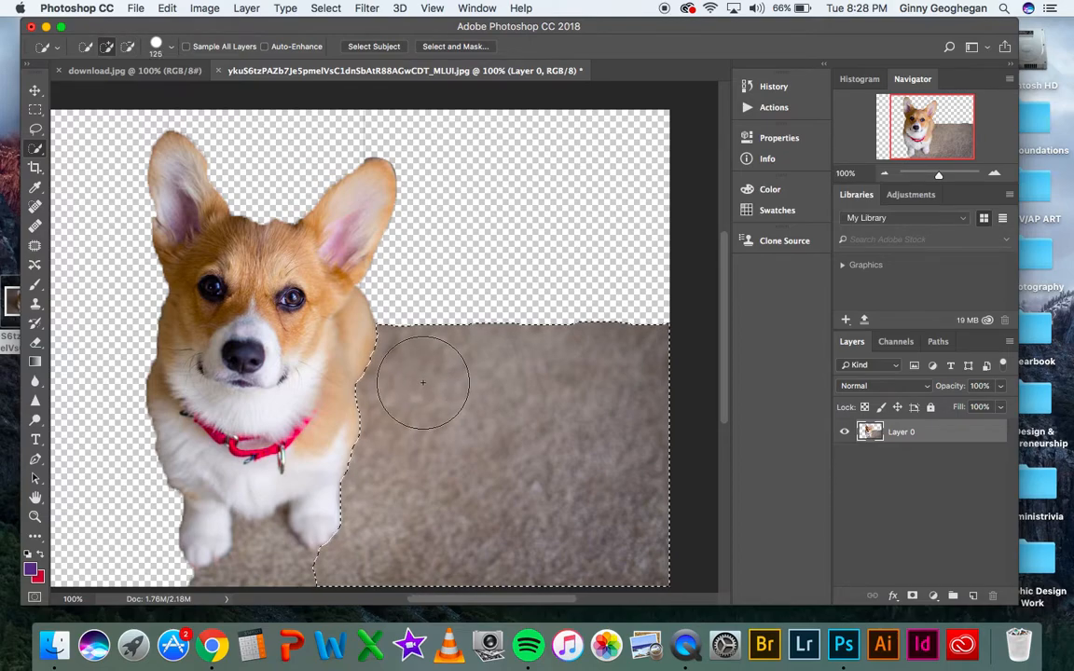
pyautogui.press('Delete')
# - Clear the old selection, then quick-select the carpet between the corgi's front paws with a size 50 brush and delete it
pyautogui.press('[')
pyautogui.press('[')
pyautogui.press('[')
pyautogui.press('[')
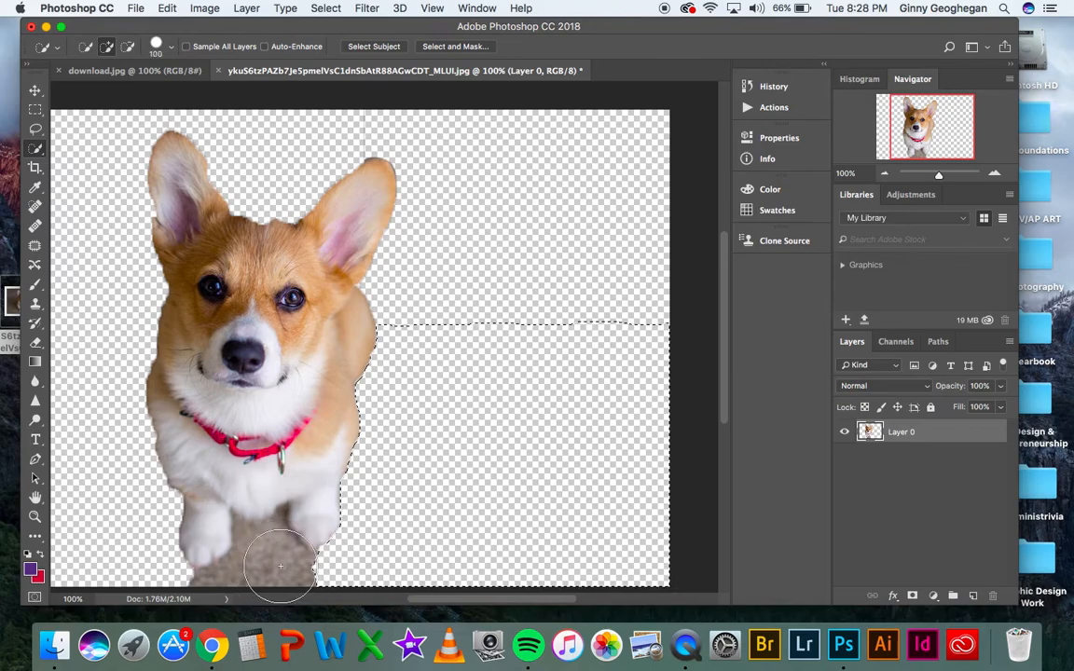
pyautogui.press('super+d')
pyautogui.moveTo(276, 559); pyautogui.dragTo(304, 561)
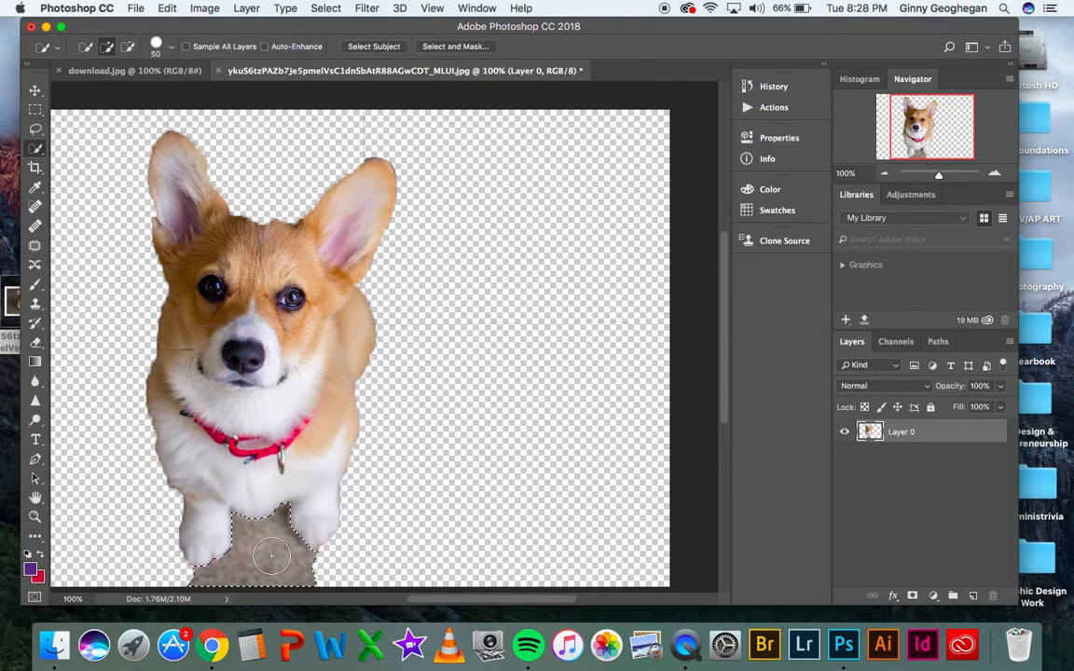
pyautogui.press('Delete')
# - Examine the cut-out's edges up close around the corgi's ears, head and chest
pyautogui.press('super+equal')
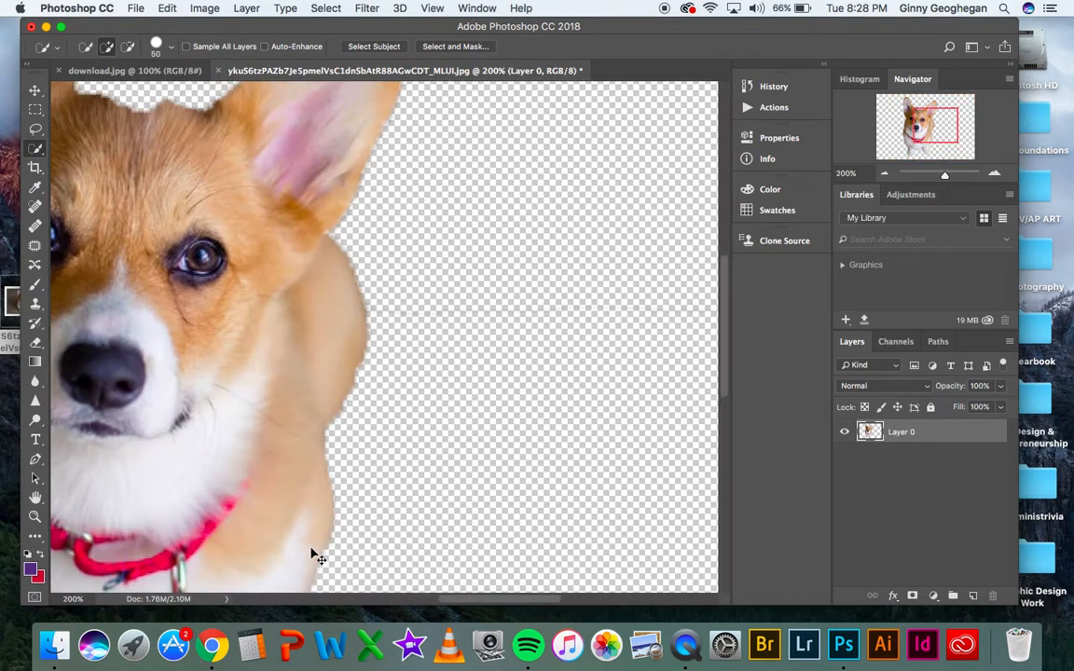
pyautogui.press('super+equal')
pyautogui.hscroll(-10, 313, 467)
pyautogui.scroll(5, 313, 467)
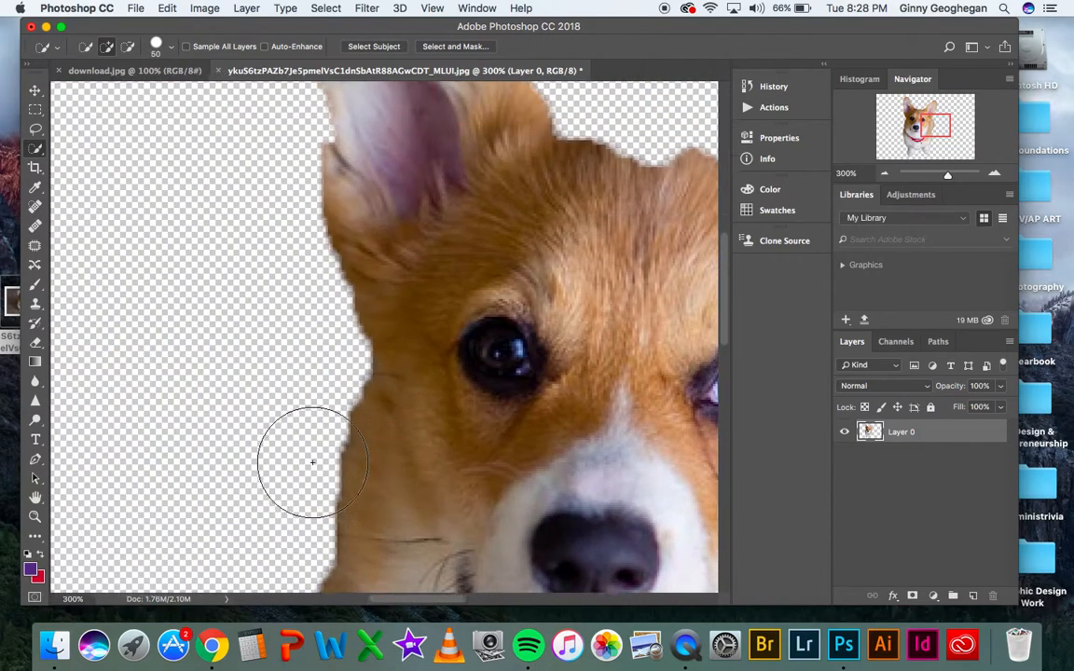
pyautogui.scroll(5, 312, 462)
pyautogui.hscroll(8, 317, 458)
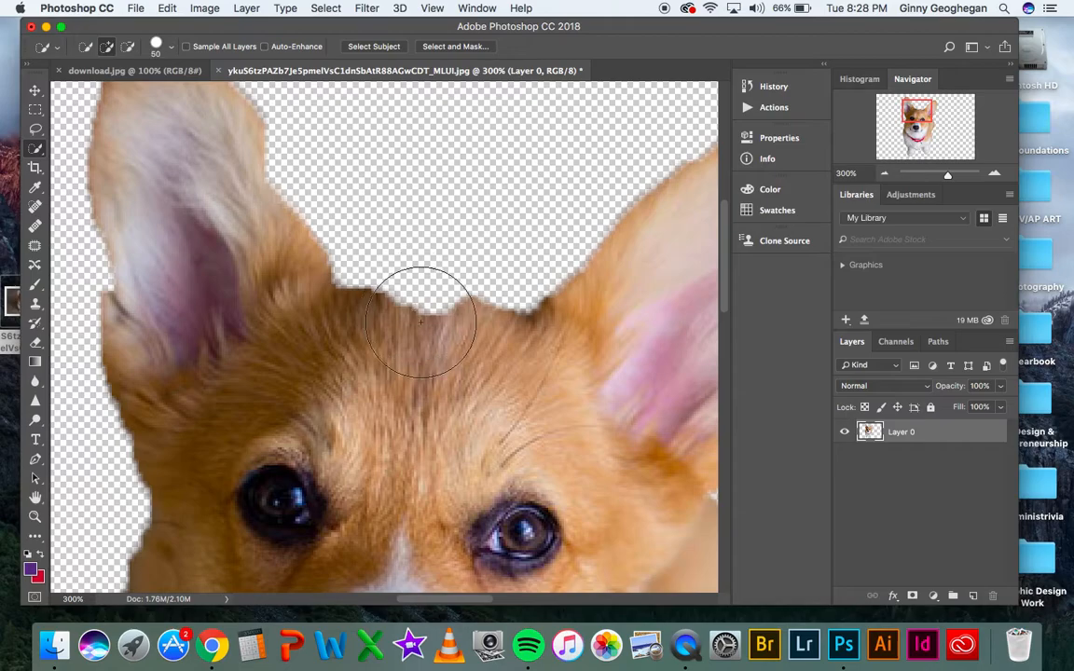
pyautogui.hscroll(-5, 517, 314)
pyautogui.scroll(-10, 512, 317)
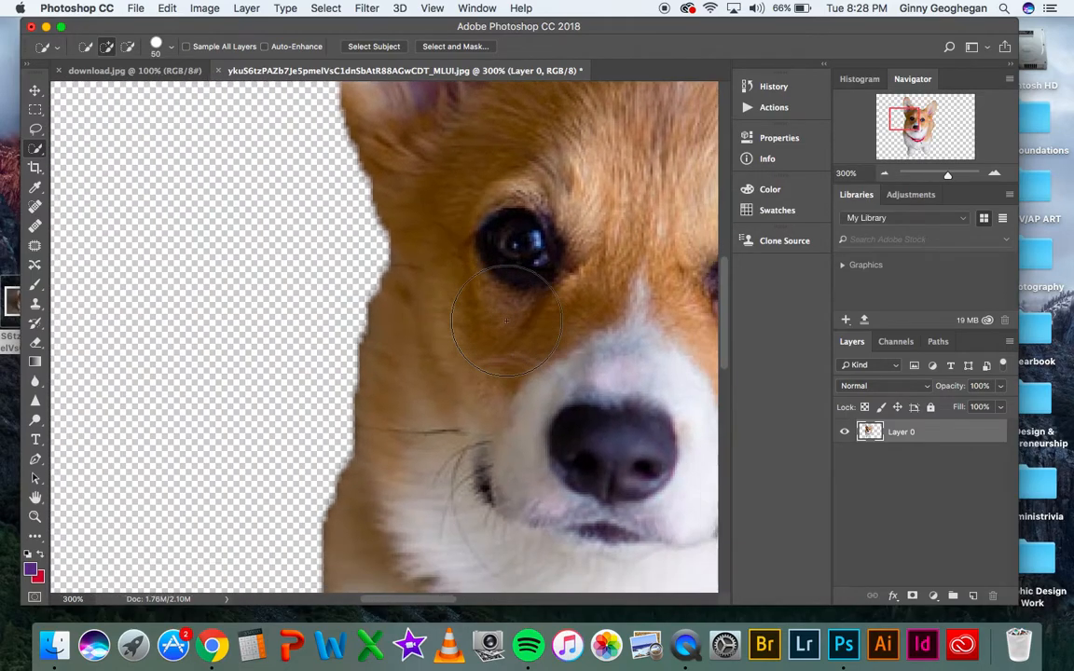
pyautogui.press('super+1')
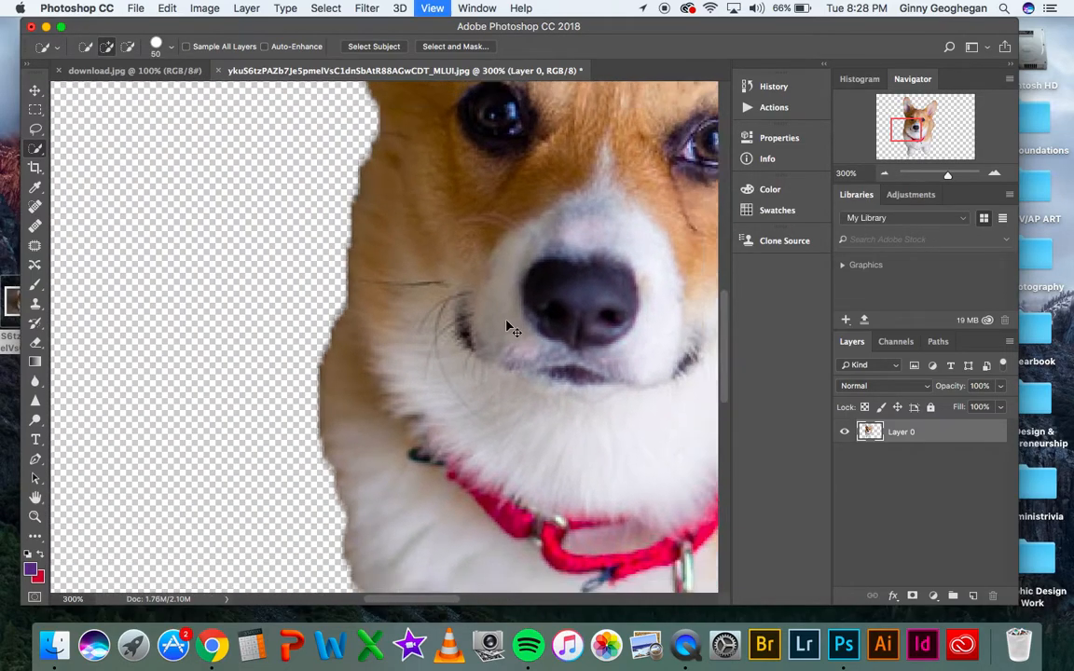
pyautogui.press('super+d')
pyautogui.press('super+minus')
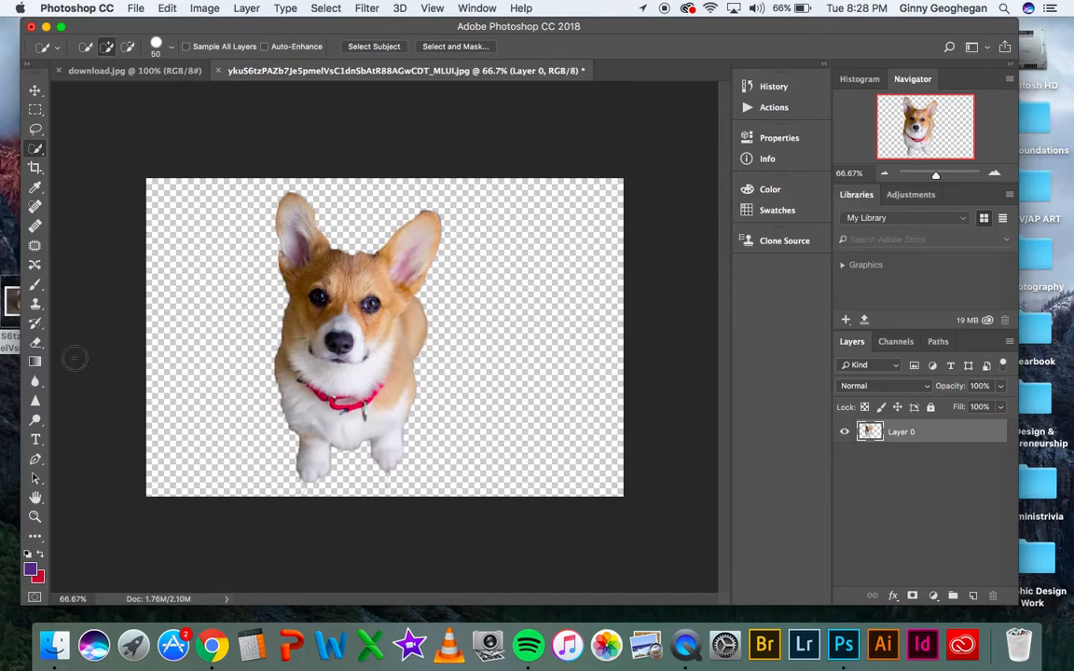
pyautogui.click(37, 364)
pyautogui.moveTo(122, 145); pyautogui.dragTo(401, 607)
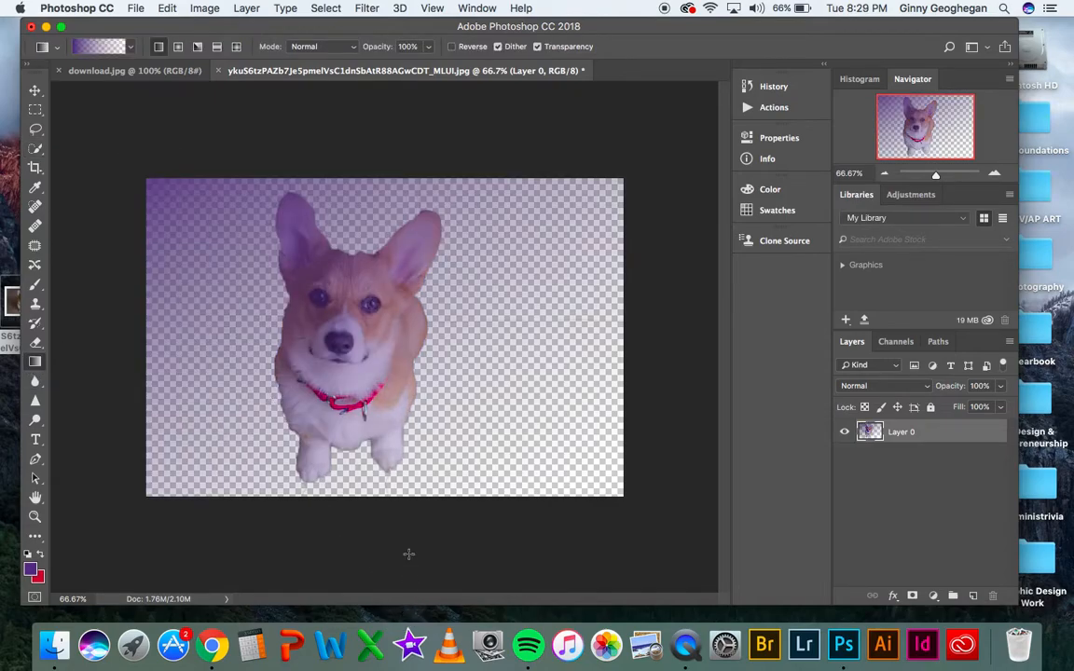
pyautogui.press('super+z')
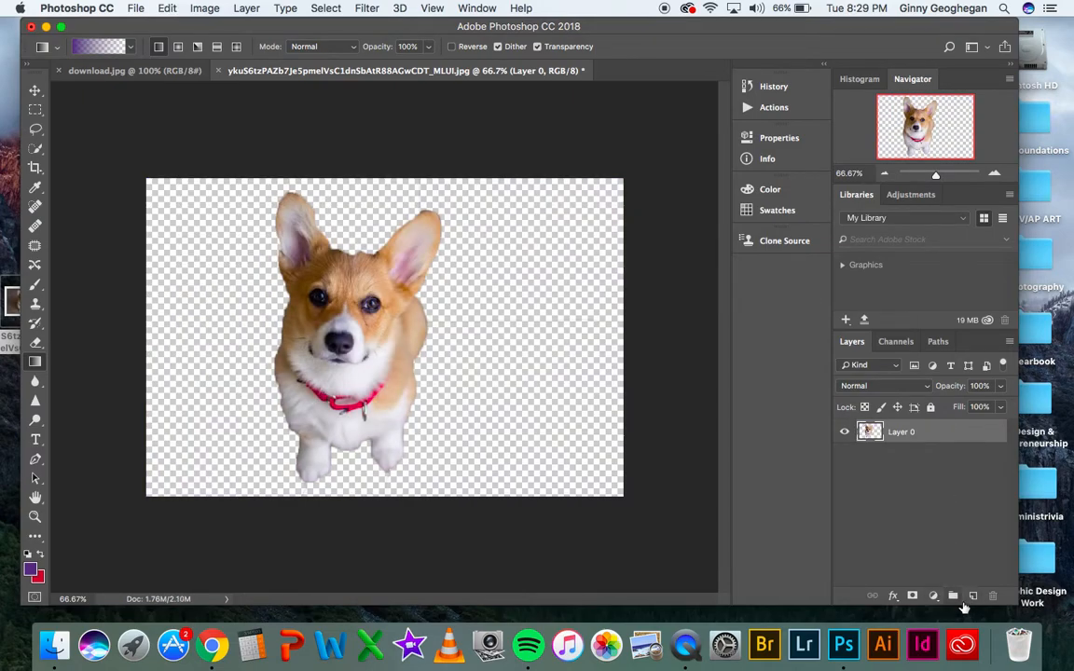
# - Draw a purple-to-transparent linear gradient from left to right on a new layer and place that layer beneath the corgi
pyautogui.click(972, 594)
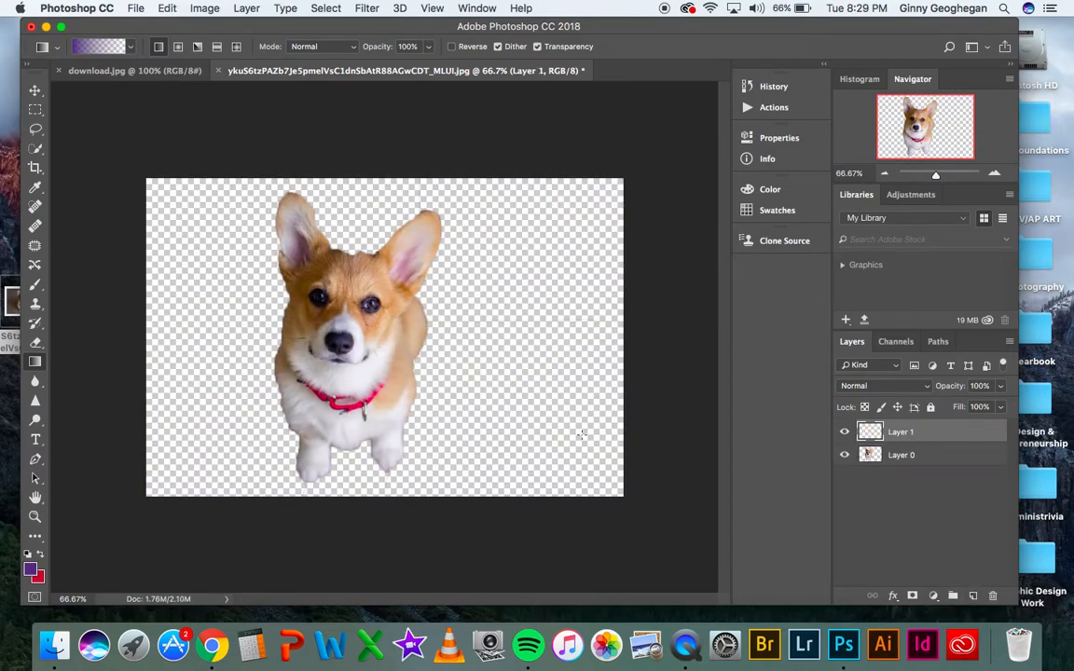
pyautogui.moveTo(91, 323); pyautogui.dragTo(677, 304)
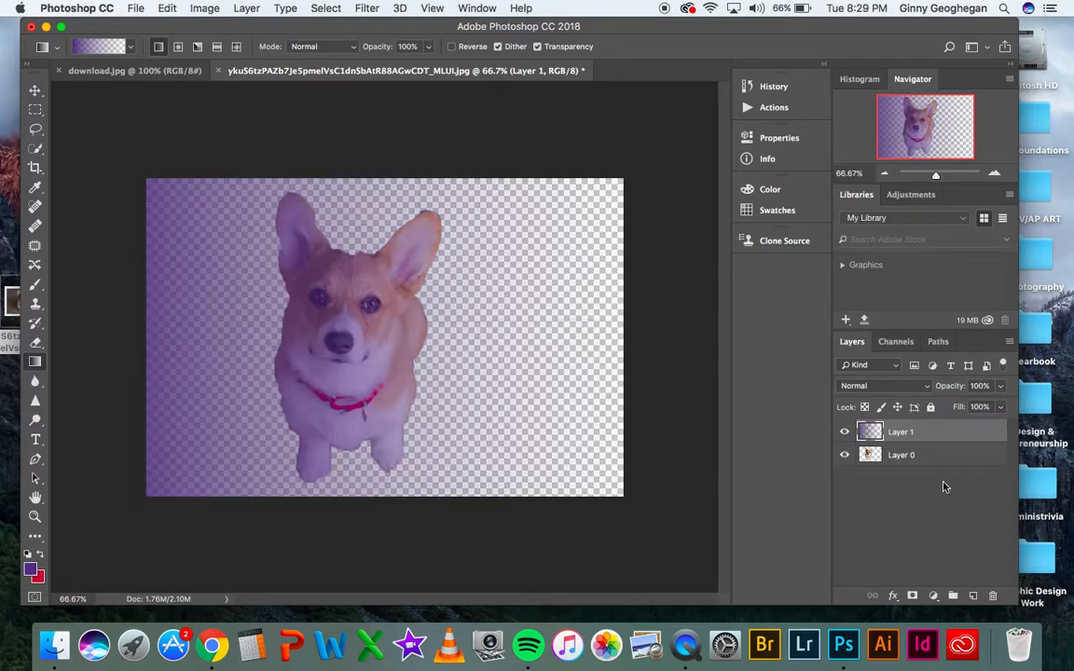
pyautogui.moveTo(906, 441); pyautogui.dragTo(868, 474)
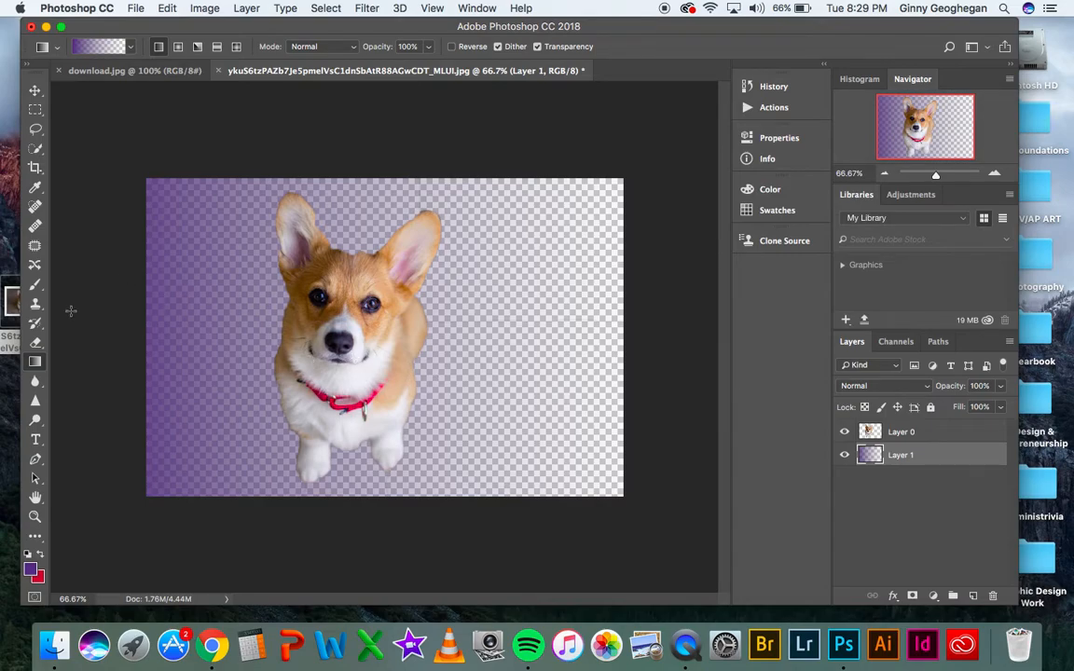
# - On a new layer above the purple gradient, draw magenta (#7e3676) to transparent gradients from right to left across the canvas
pyautogui.click(37, 363)
pyautogui.click(972, 597)
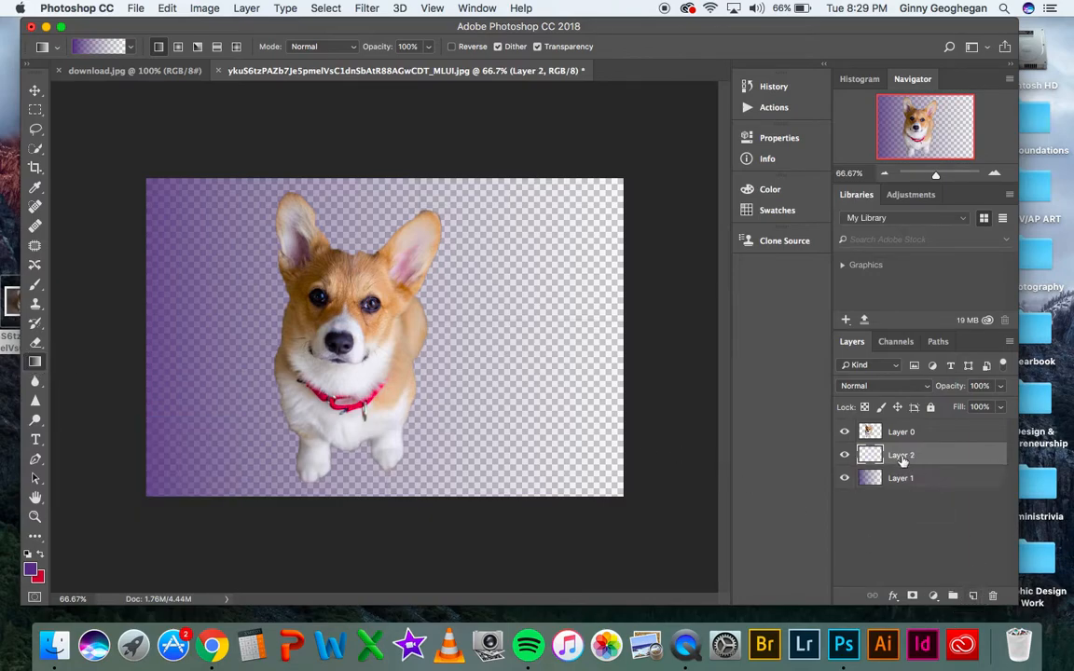
pyautogui.click(32, 570)
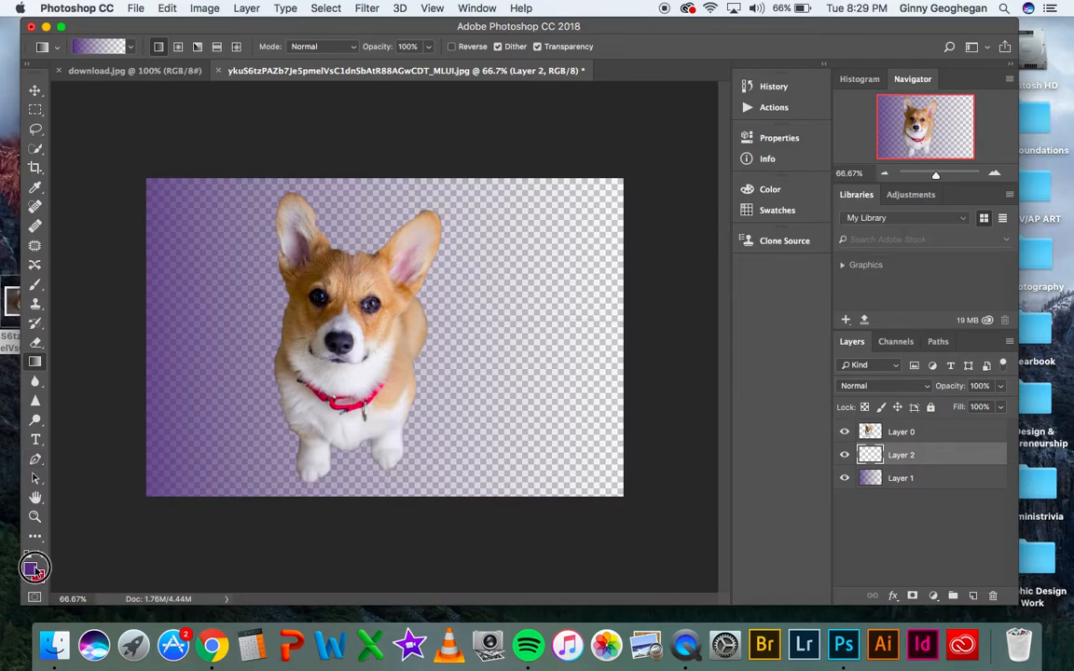
pyautogui.click(675, 140)
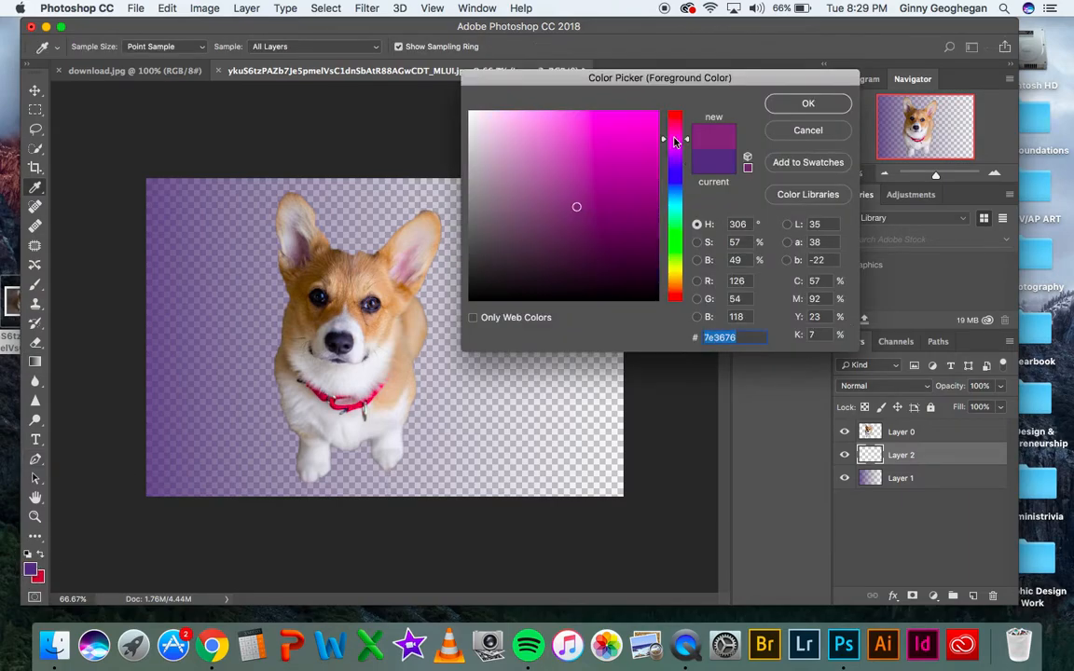
pyautogui.click(807, 103)
pyautogui.moveTo(671, 292); pyautogui.dragTo(131, 323)
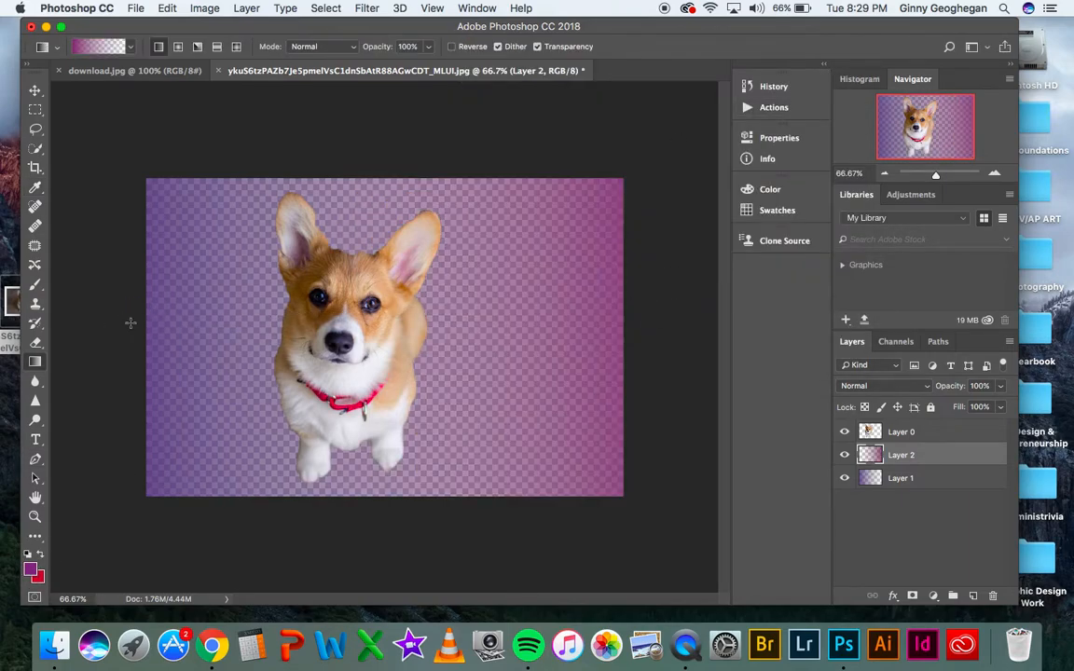
pyautogui.moveTo(656, 337); pyautogui.dragTo(17, 323)
pyautogui.click(39, 363)
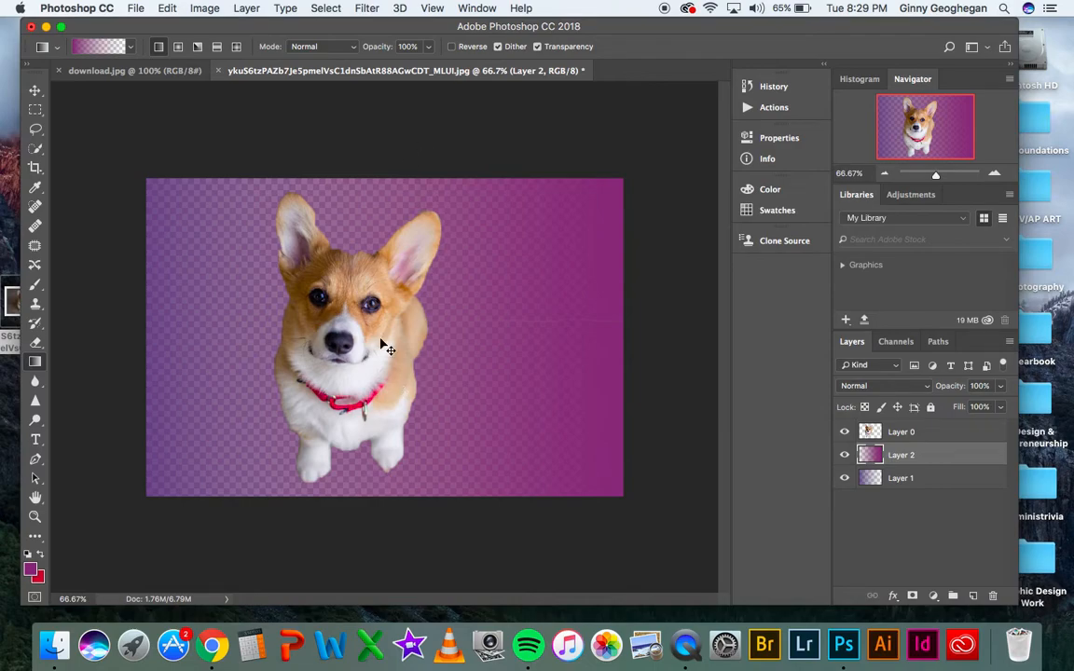
pyautogui.scroll(2, 384, 345)
pyautogui.hscroll(-5, 381, 338)
pyautogui.scroll(-5, 380, 338)
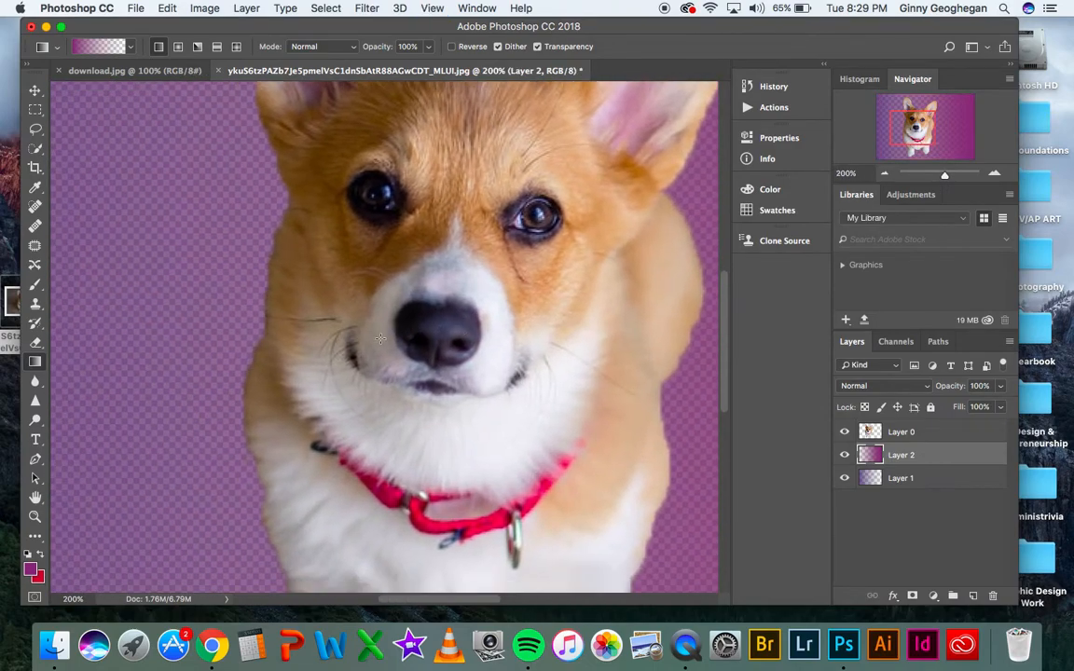
pyautogui.scroll(5, 380, 338)
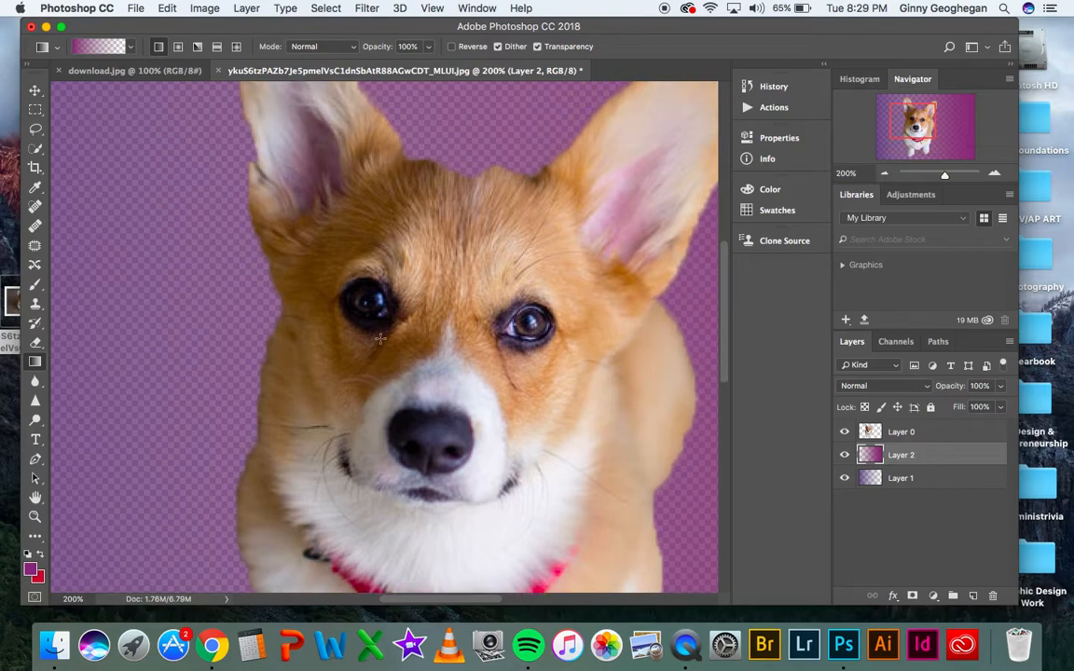
pyautogui.scroll(-2, 381, 339)
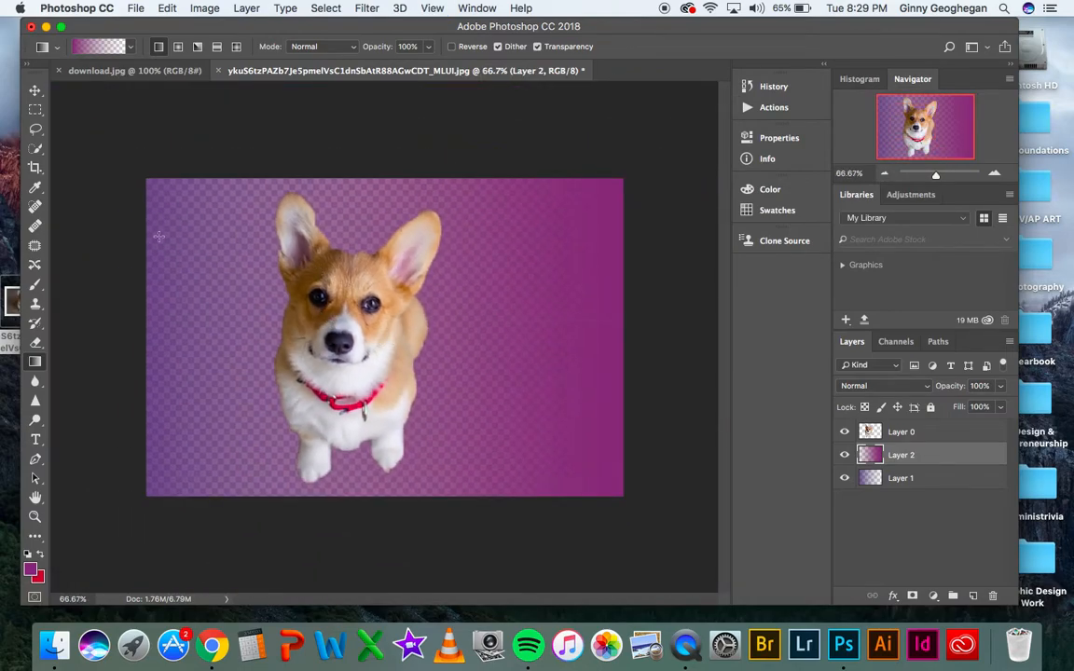
pyautogui.click(36, 149)
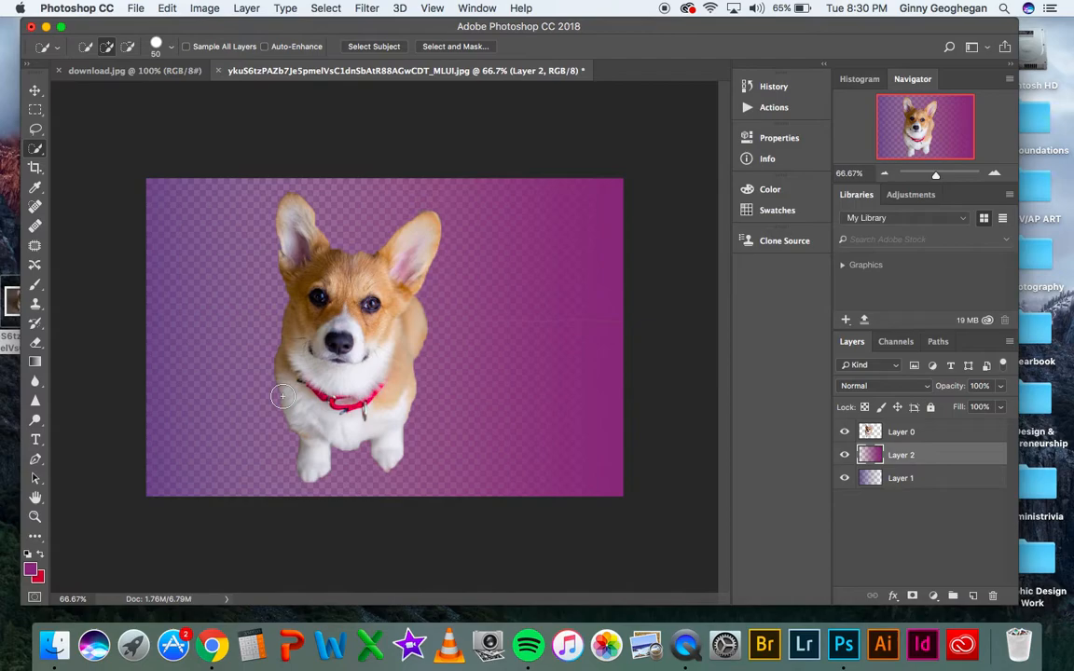
pyautogui.click(40, 154)
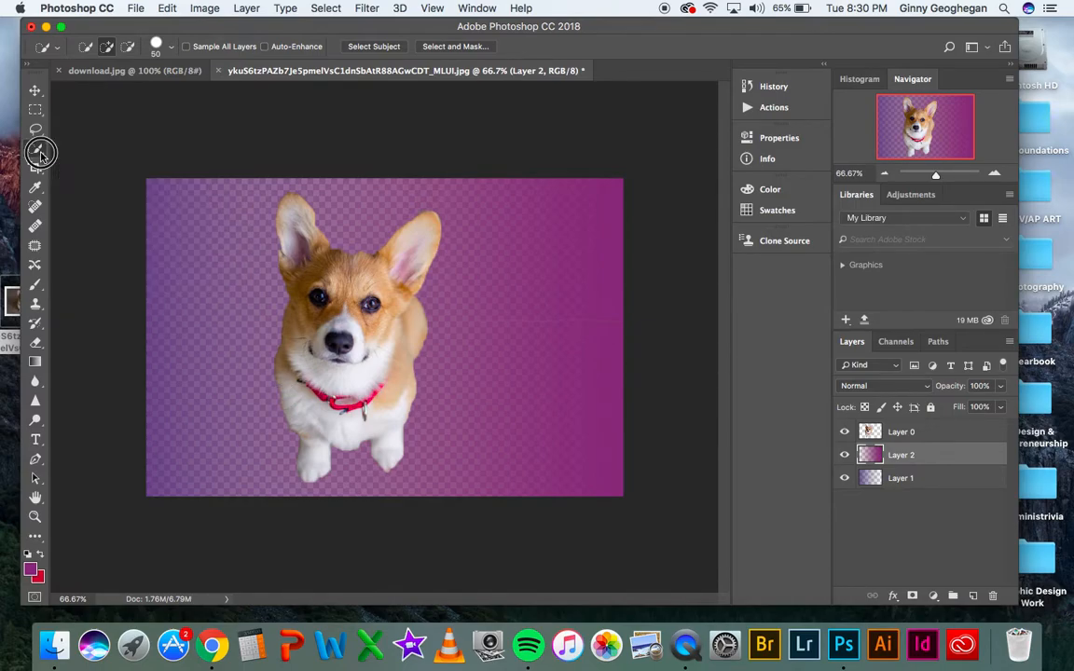
# - Revert the photo to the first Rectangular Marquee history state and clear the selection
pyautogui.click(772, 88)
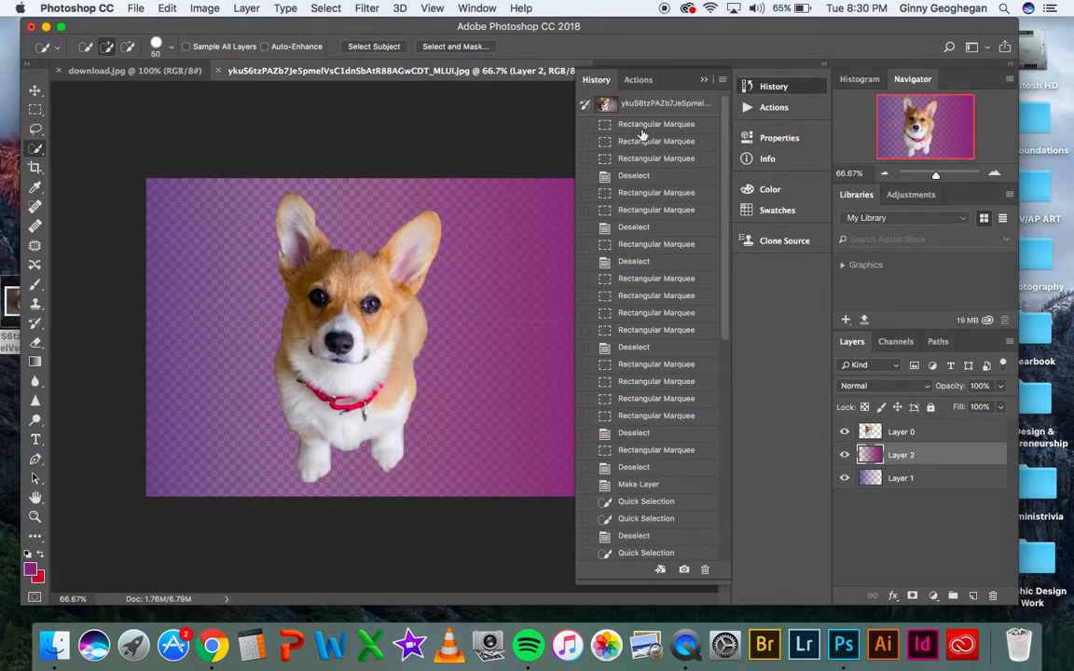
pyautogui.moveTo(727, 164); pyautogui.dragTo(691, 97)
pyautogui.click(601, 124)
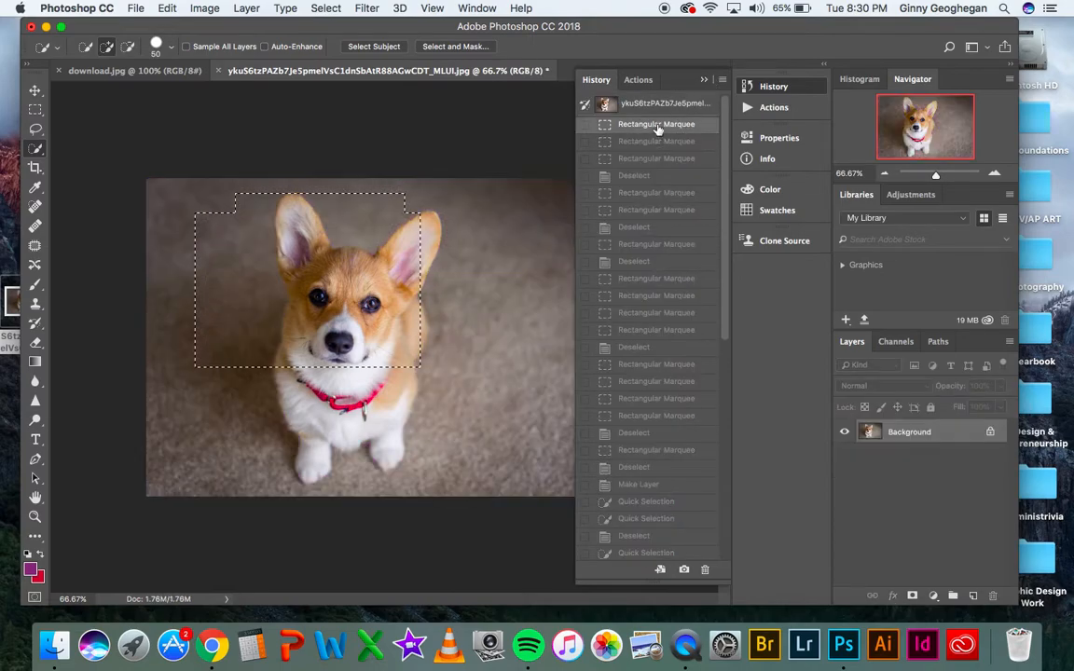
pyautogui.click(704, 80)
pyautogui.press('super+d')
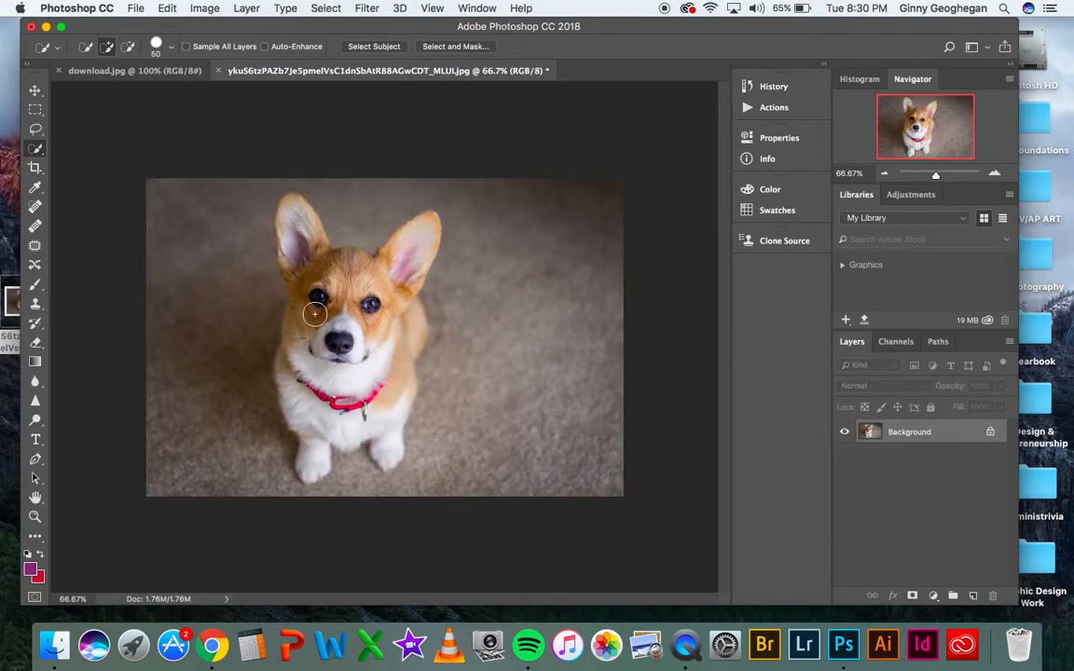
# - Switch to the Magic Wand tool, select the carpet beside the corgi with tolerance 40, and clear the selection
pyautogui.rightClick(40, 151)
pyautogui.click(74, 160)
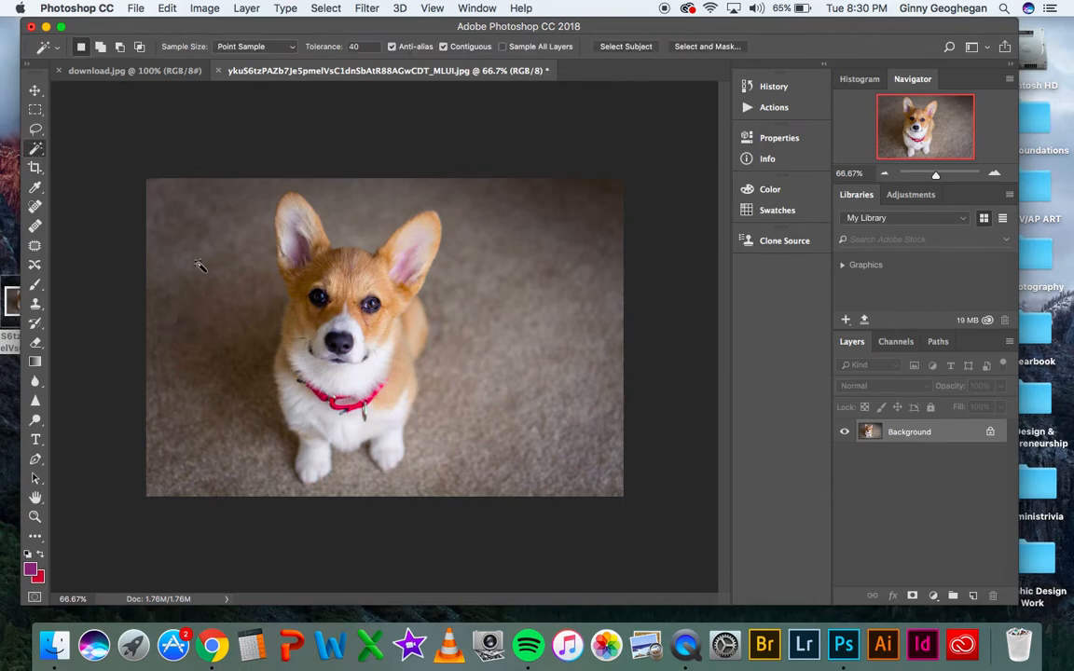
pyautogui.click(217, 282)
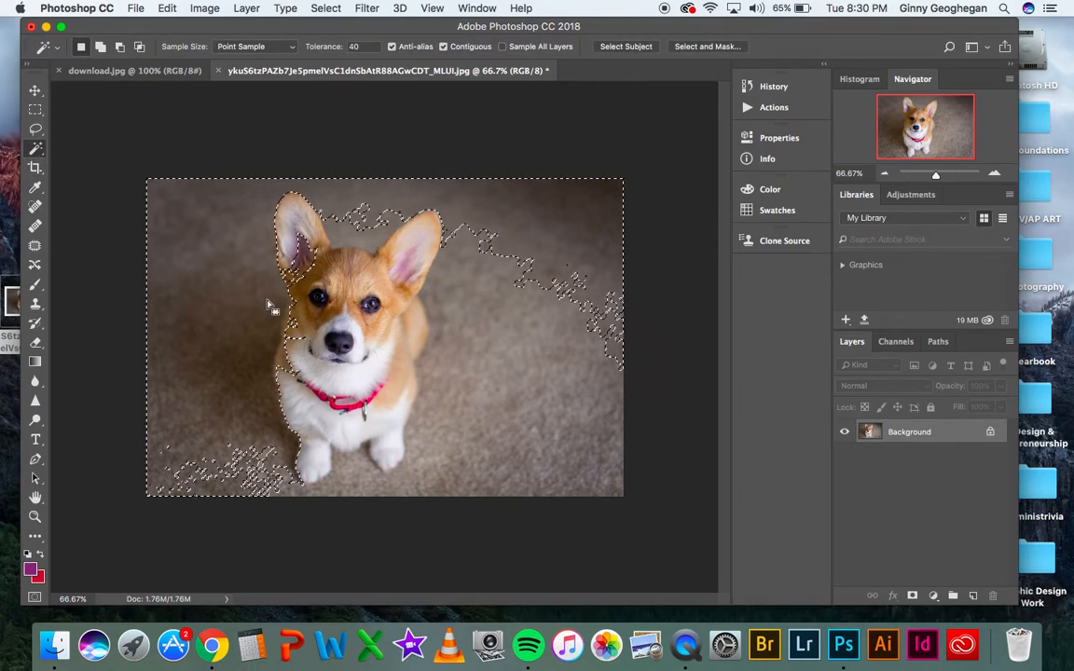
pyautogui.press('super+equal')
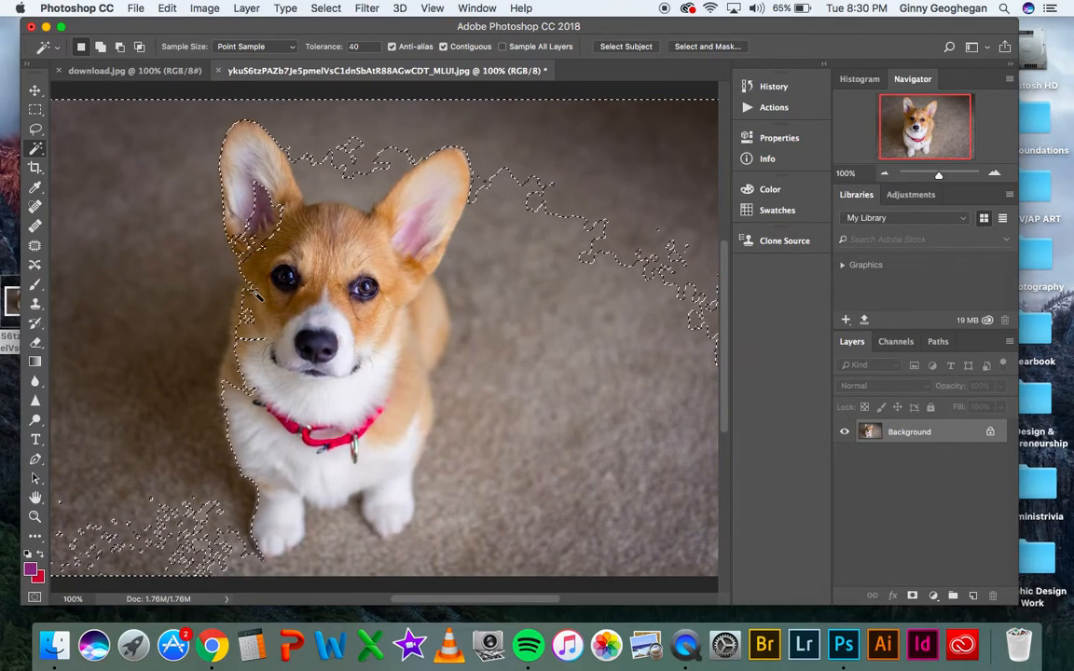
pyautogui.hscroll(-1, 258, 296)
pyautogui.hscroll(-3, 258, 295)
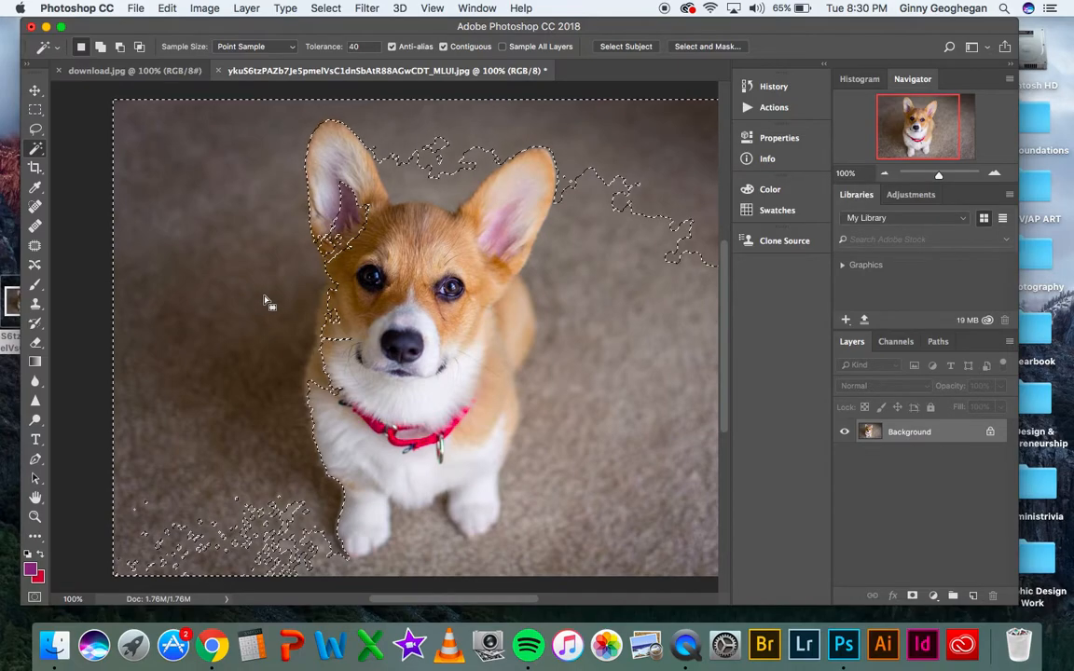
pyautogui.press('super+d')
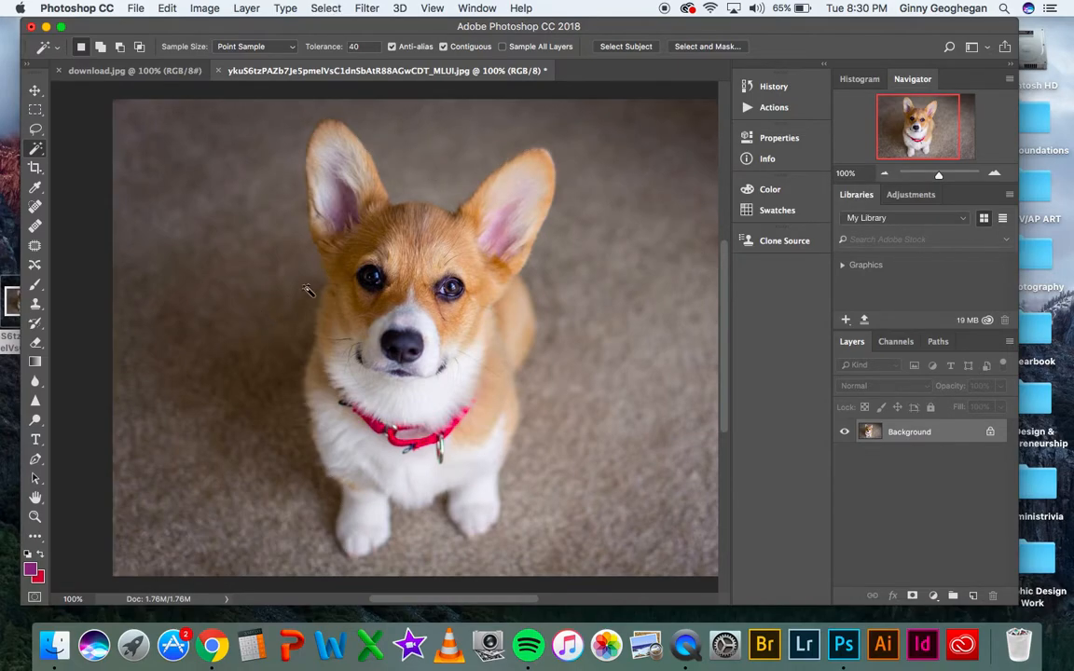
# - Select the corgi's black nose and then the white muzzle fur with the Magic Wand, clearing each selection
pyautogui.click(401, 345)
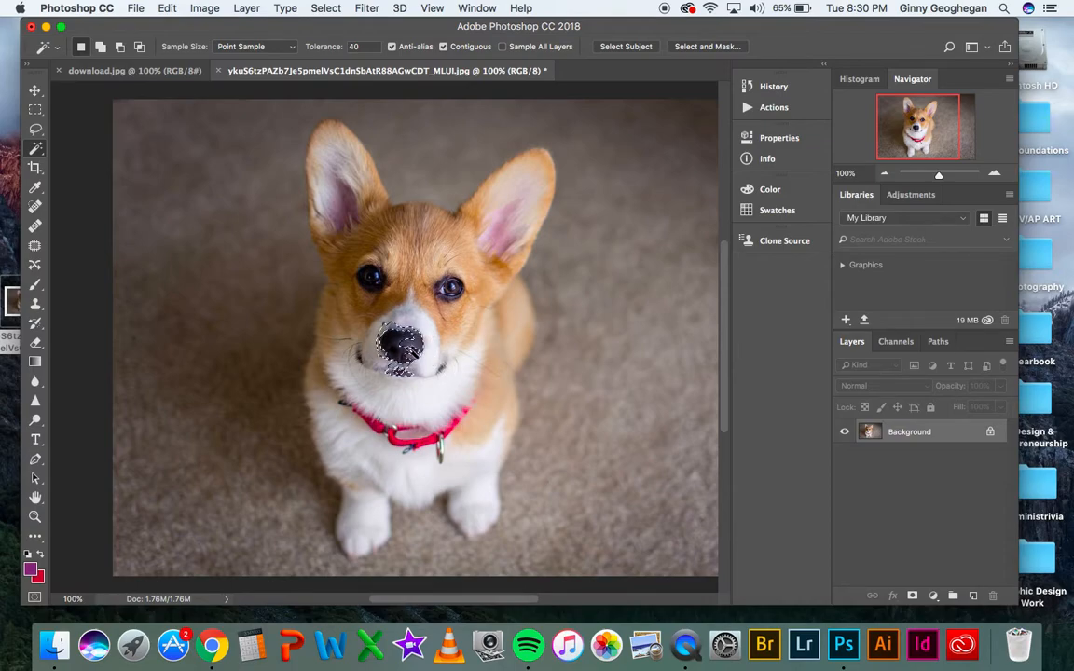
pyautogui.press('super+d')
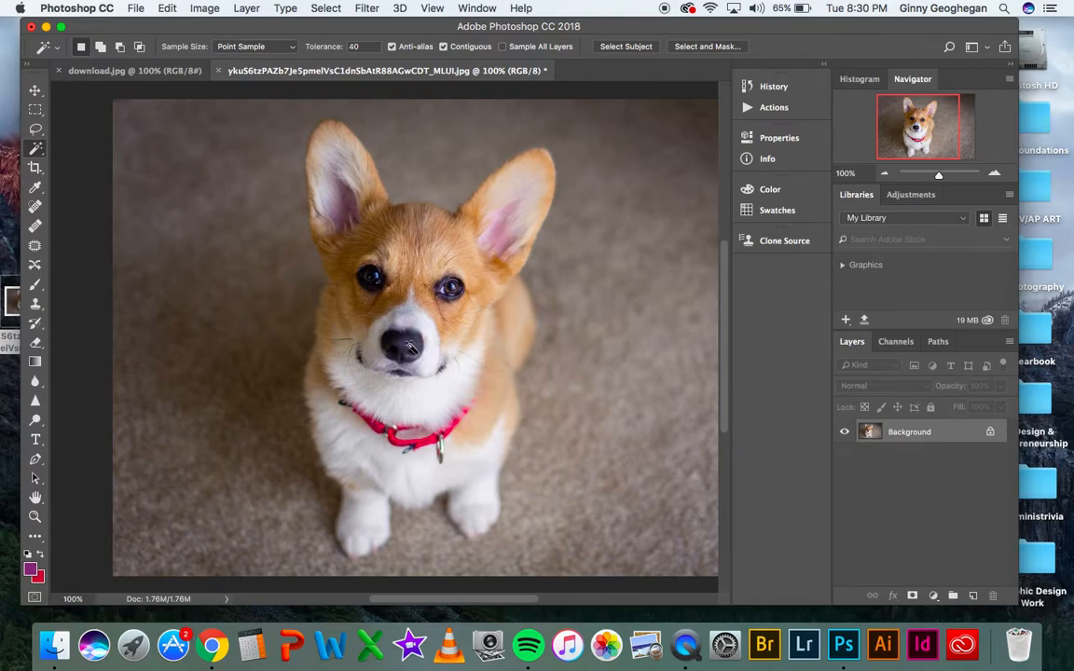
pyautogui.press('super+equal')
pyautogui.press('super+equal')
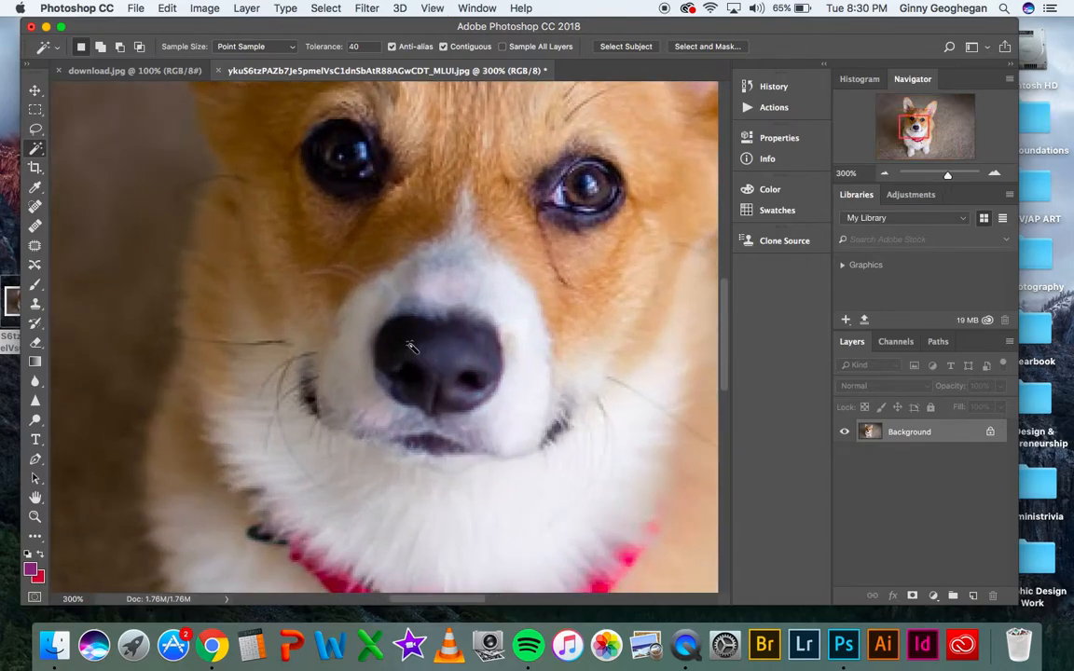
pyautogui.click(512, 304)
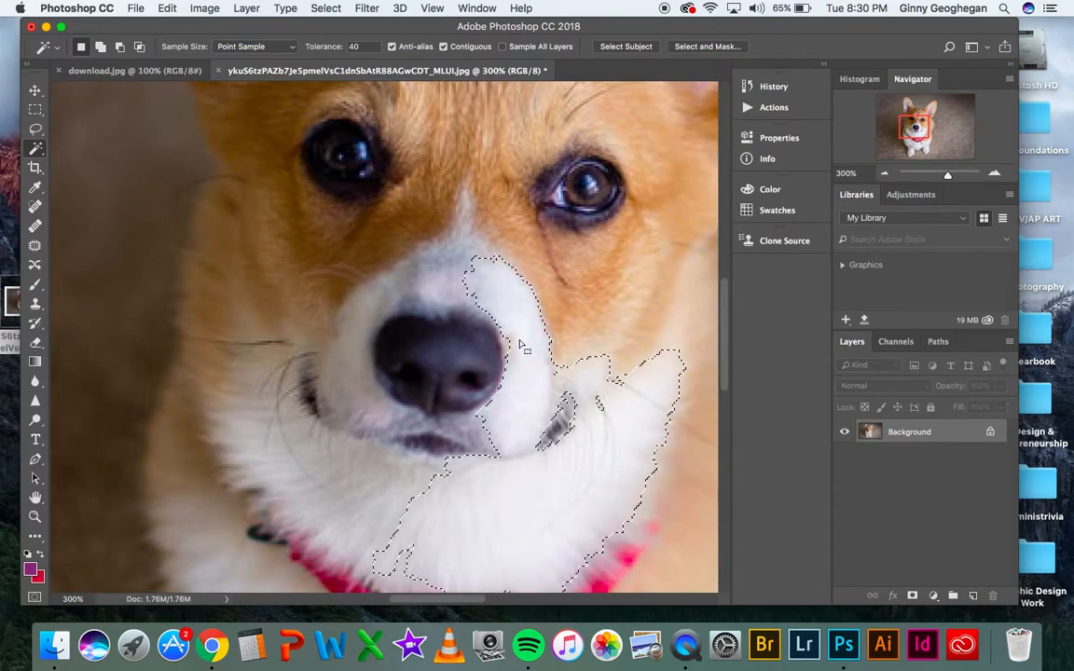
pyautogui.scroll(-3, 503, 270)
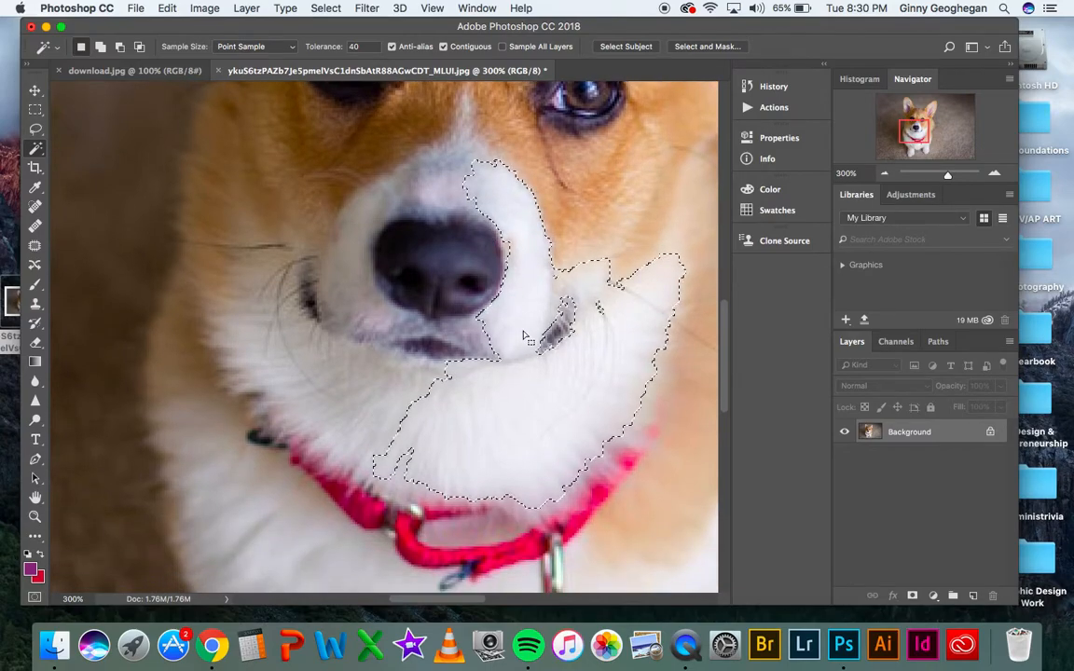
pyautogui.press('super+d')
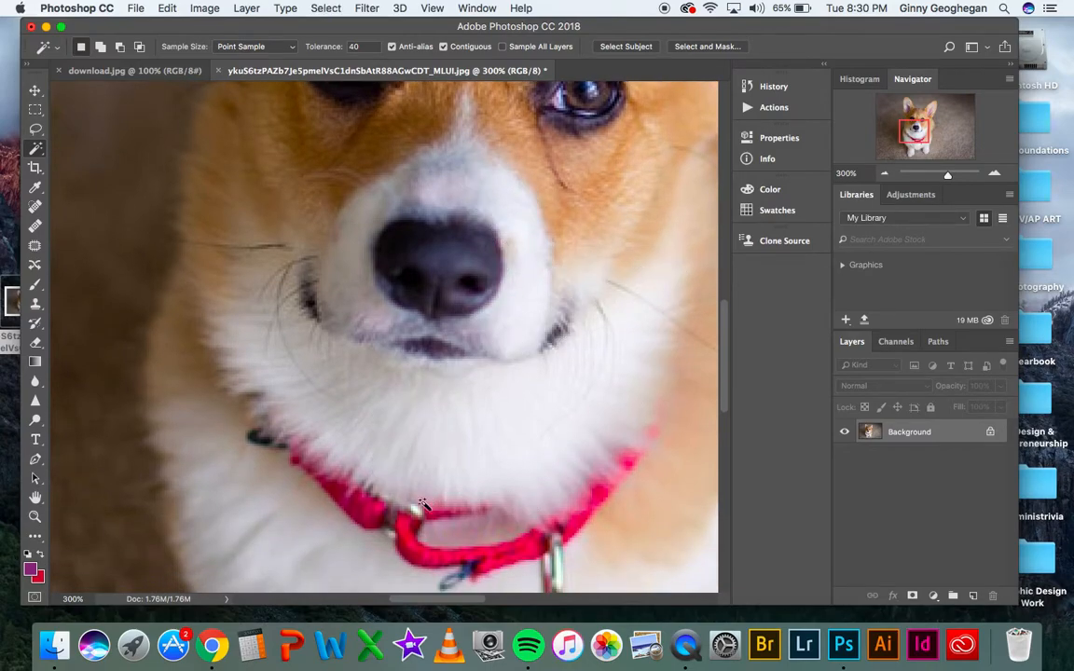
# - Select part of the corgi's red collar with the Magic Wand and clear the selection
pyautogui.click(446, 550)
pyautogui.press('super+minus')
pyautogui.press('super+minus')
pyautogui.press('super+minus')
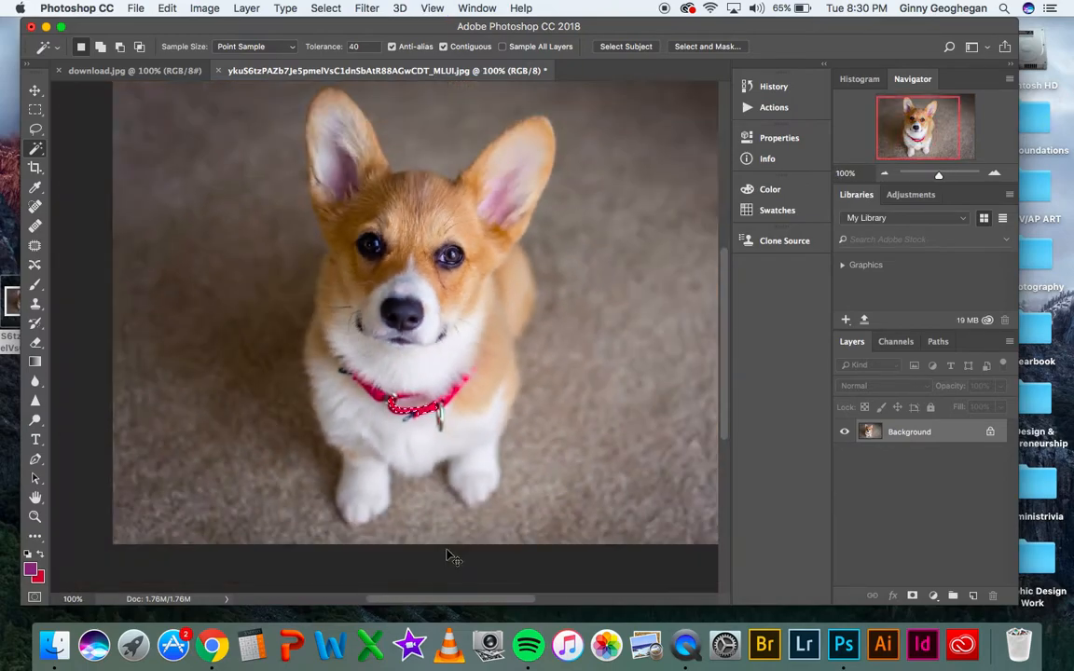
pyautogui.press('super+d')
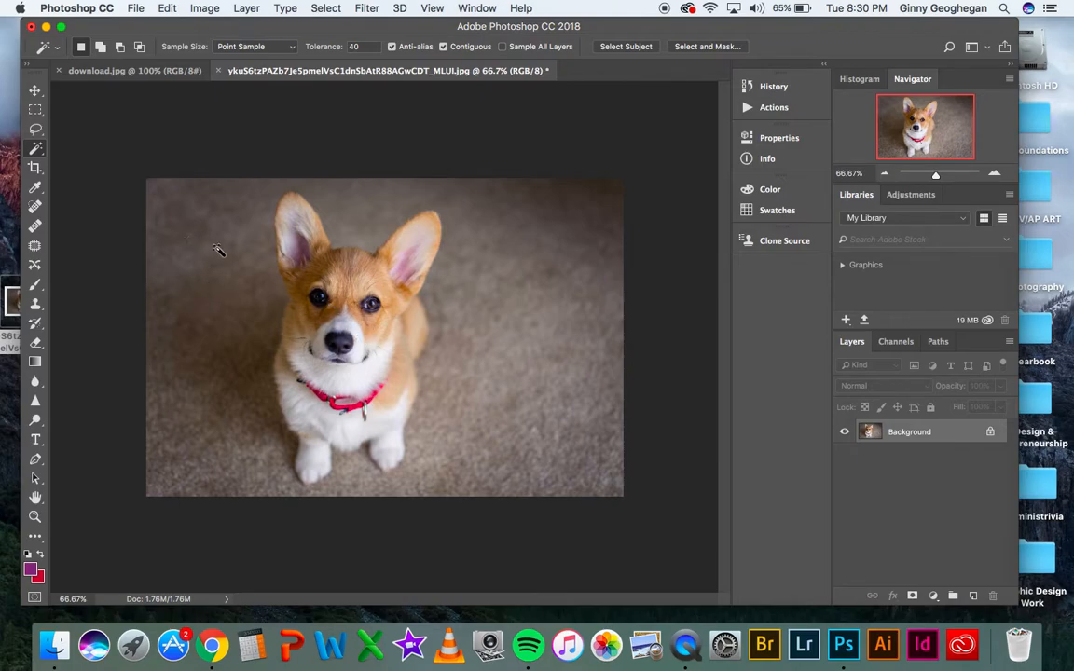
# - Switch to the Rectangular Marquee tool and return to the Magic Wand tool
pyautogui.click(40, 154)
pyautogui.moveTo(41, 154)
pyautogui.mouseDown()
pyautogui.moveTo(66, 162)
pyautogui.moveTo(40, 150)
pyautogui.mouseUp()
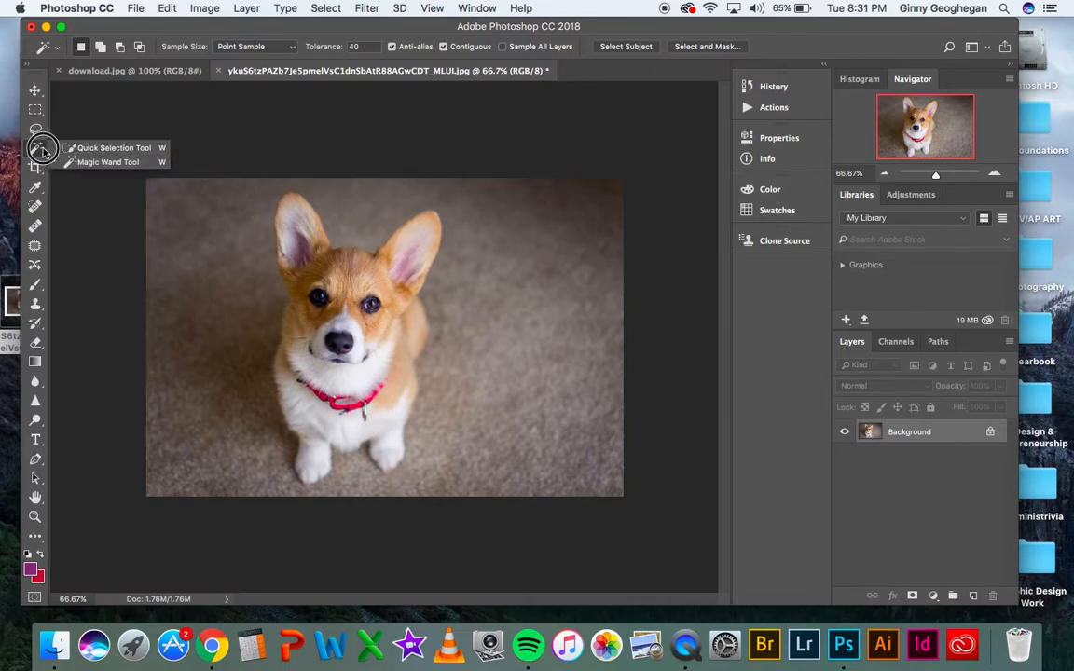
pyautogui.moveTo(38, 109); pyautogui.dragTo(42, 112)
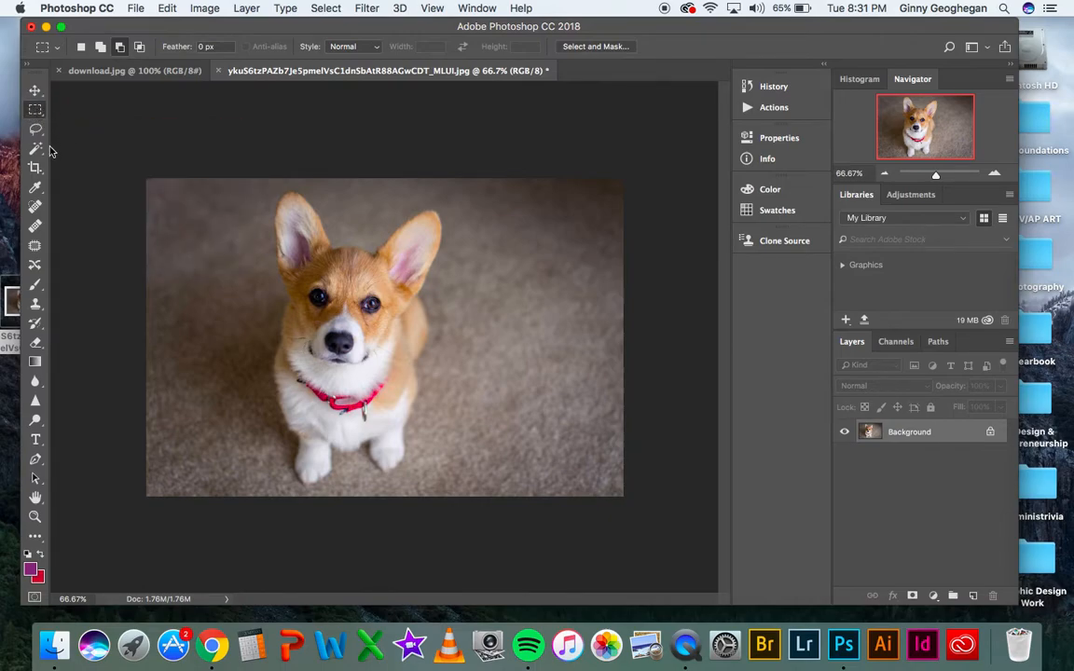
pyautogui.moveTo(38, 148)
pyautogui.mouseDown()
pyautogui.moveTo(78, 151)
pyautogui.moveTo(42, 145)
pyautogui.mouseUp()
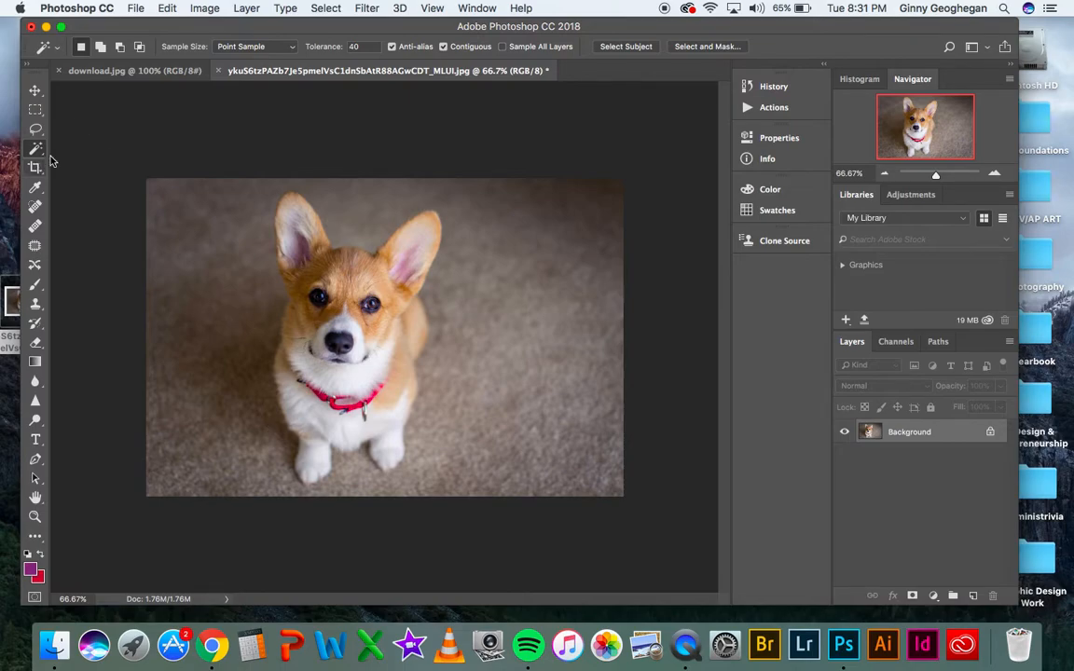
# - Sample the carpet on both sides of the corgi with the Magic Wand and clear each selection
pyautogui.click(224, 249)
pyautogui.press('super+d')
pyautogui.moveTo(363, 46); pyautogui.dragTo(338, 46)
pyautogui.click(487, 373)
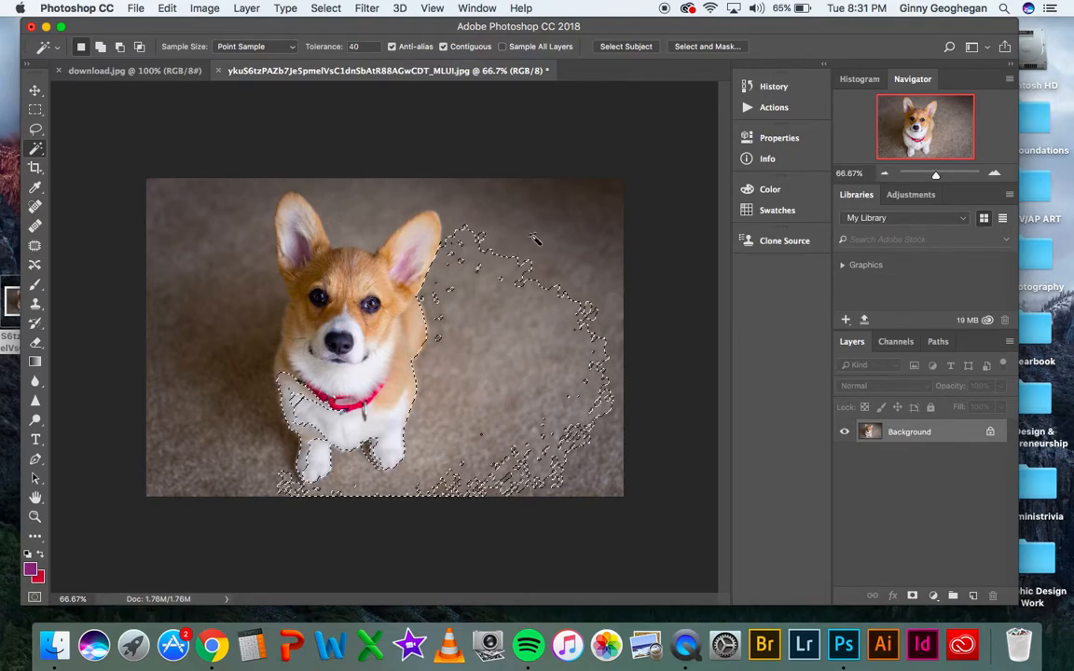
pyautogui.press('super+d')
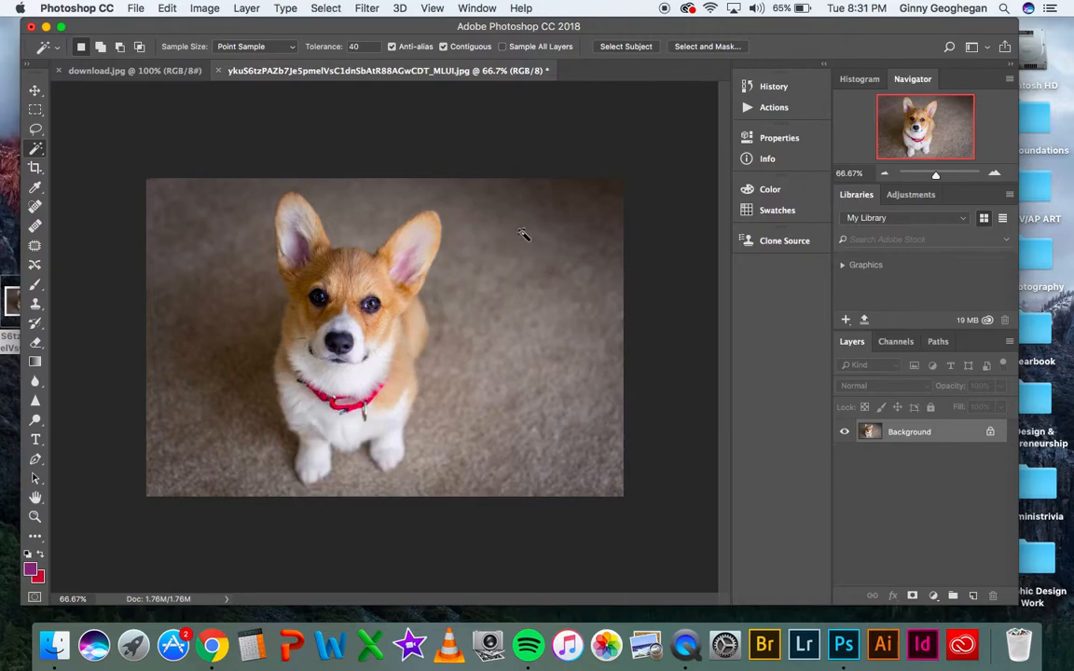
# - Select the orange fur on the corgi's forehead at tolerance 40, inspect the selection up close, and clear it
pyautogui.click(355, 263)
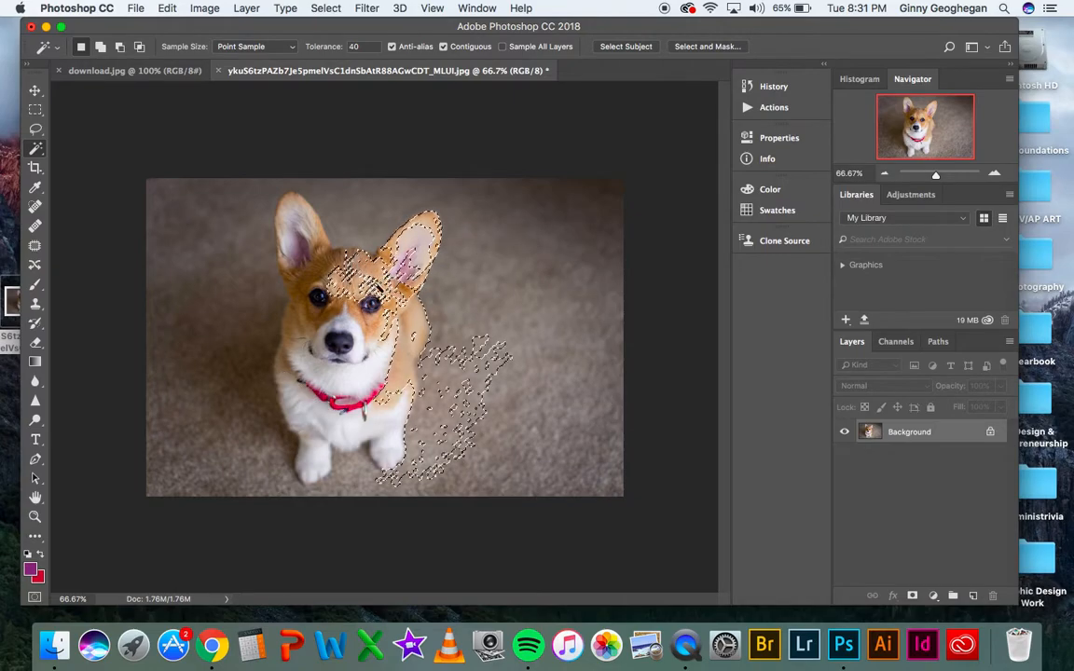
pyautogui.press('super+plus')
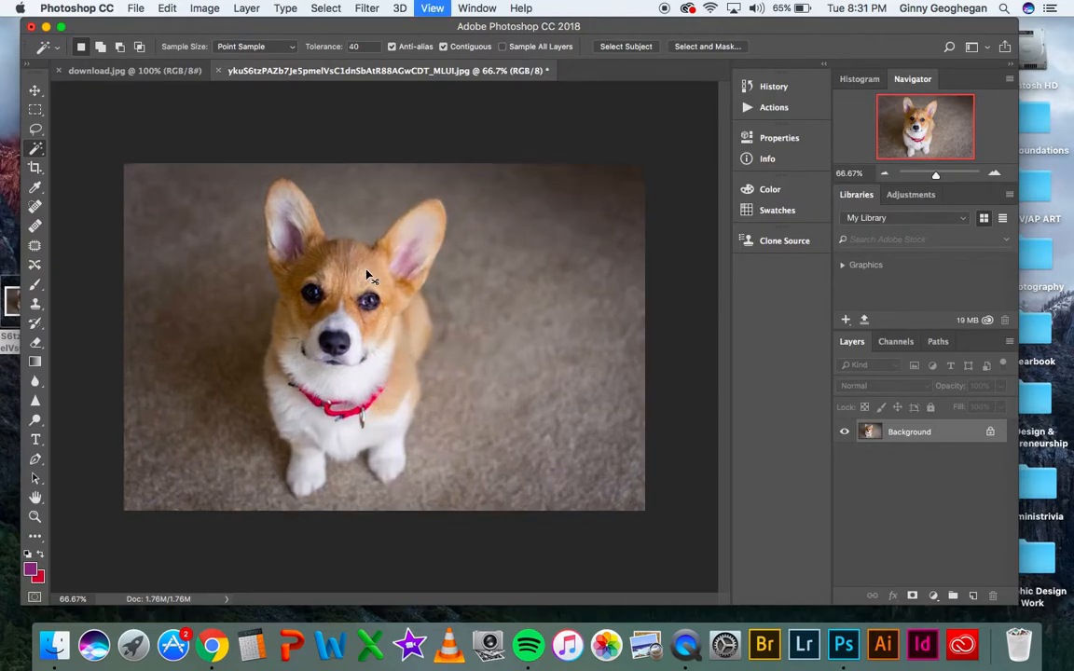
pyautogui.press('super+plus')
pyautogui.scroll(2, 355, 264)
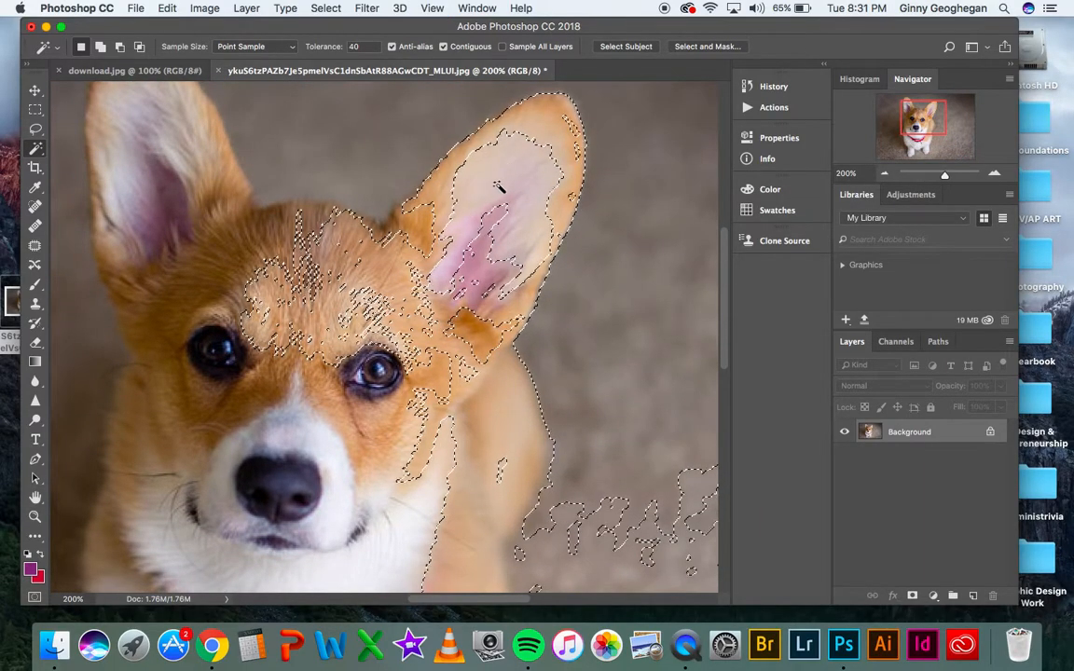
pyautogui.press('super+d')
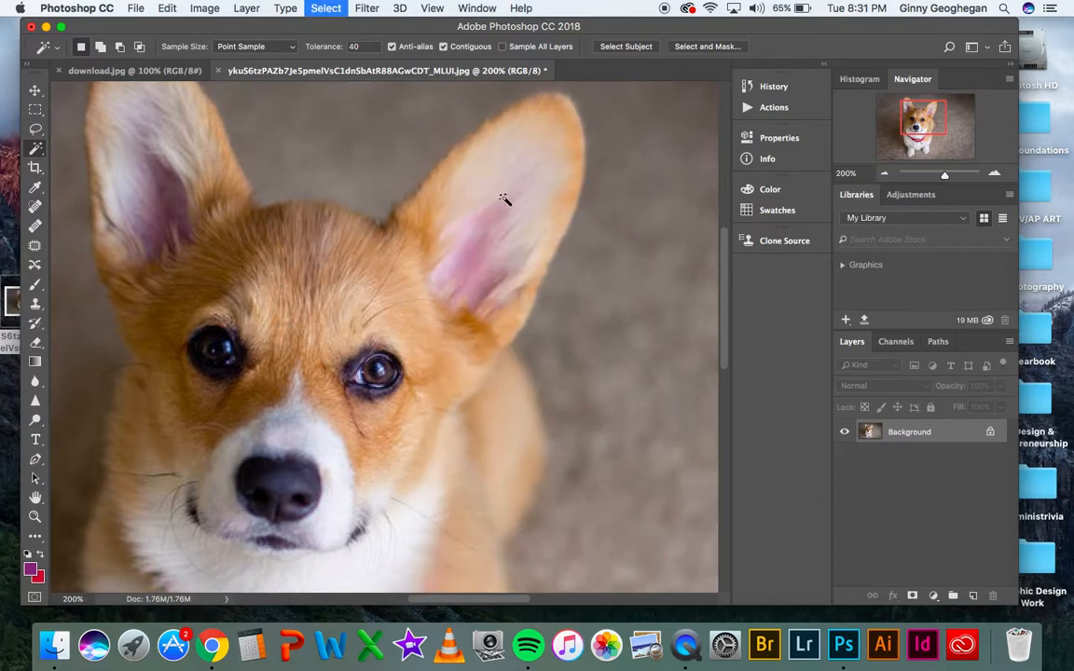
pyautogui.press('super+minus')
pyautogui.press('super+minus')
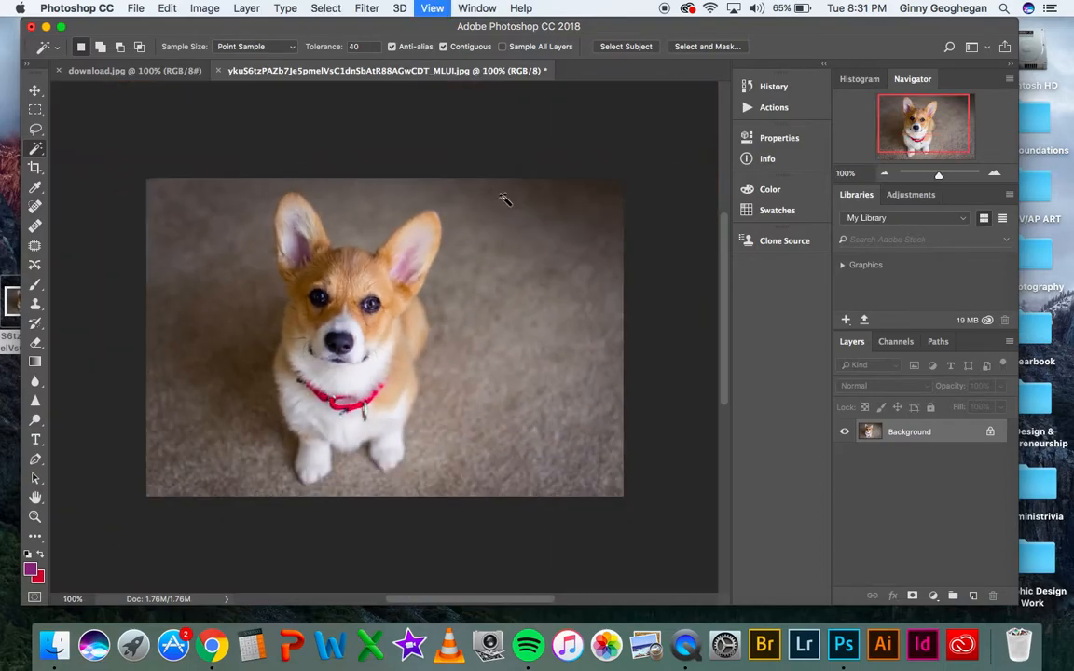
# - Set the Magic Wand tolerance to 10 and sample the corgi's forehead fur, viewing the result up close
pyautogui.click(361, 47)
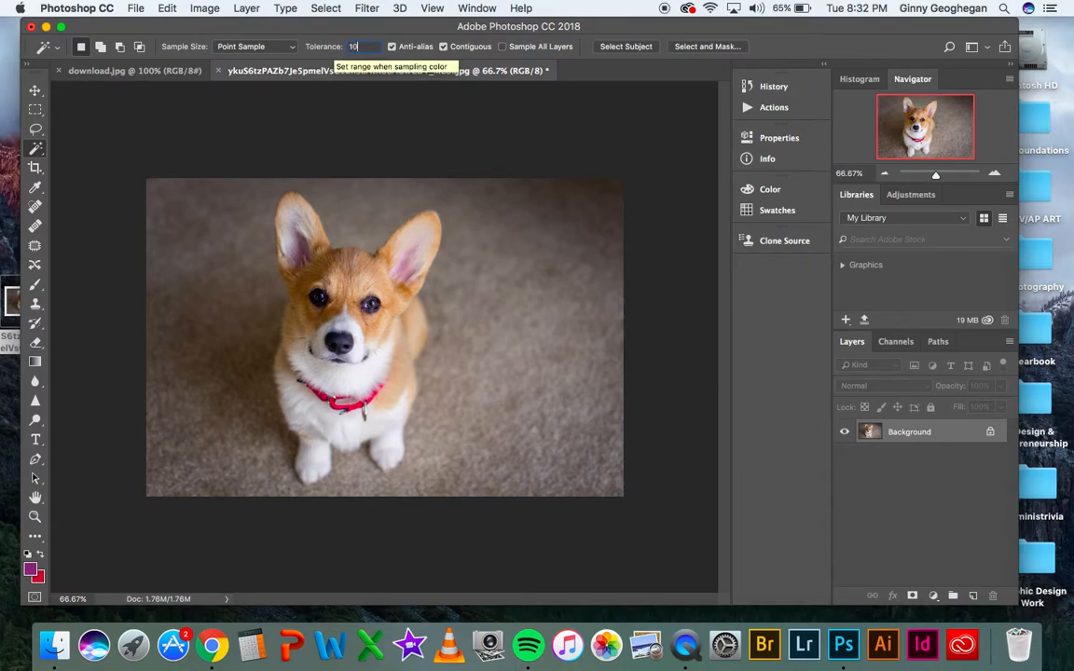
pyautogui.click(333, 251)
pyautogui.press('super+plus')
pyautogui.press('super+plus')
pyautogui.press('super+plus')
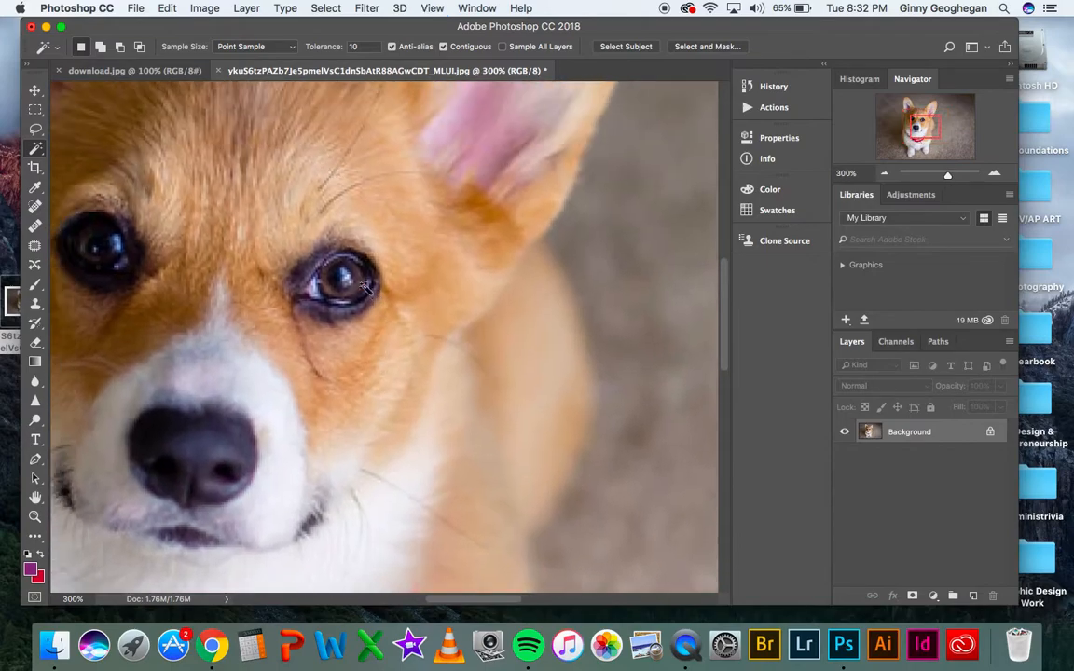
pyautogui.scroll(3, 365, 287)
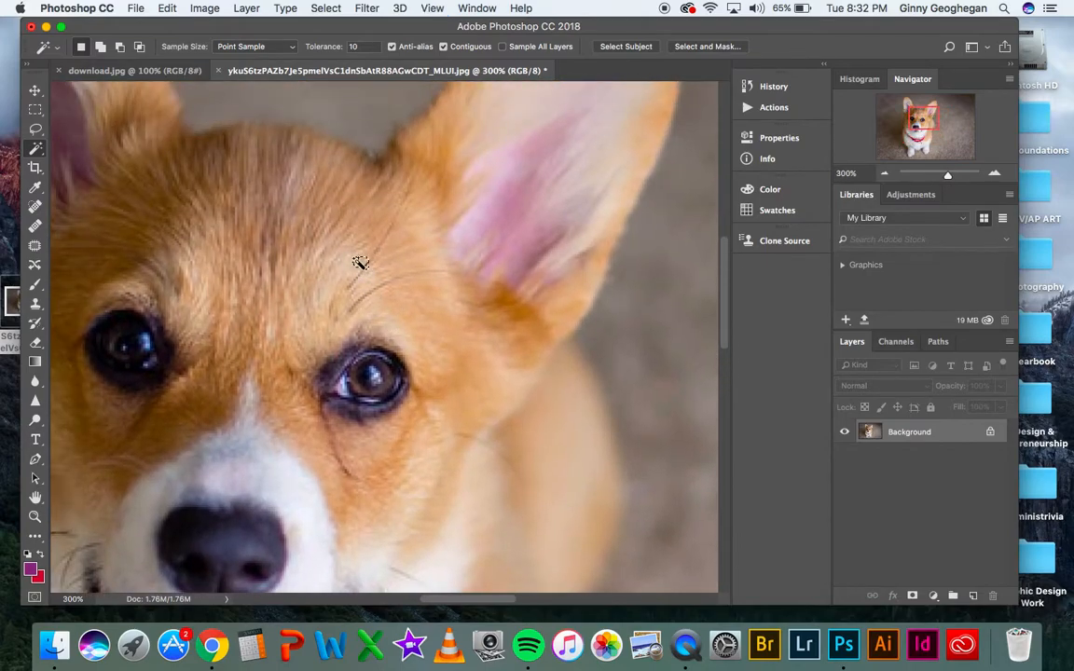
# - Set the Magic Wand tolerance to 40 and select the forehead fur above the corgi's eye
pyautogui.click(352, 45)
pyautogui.write('40')
pyautogui.click(341, 253)
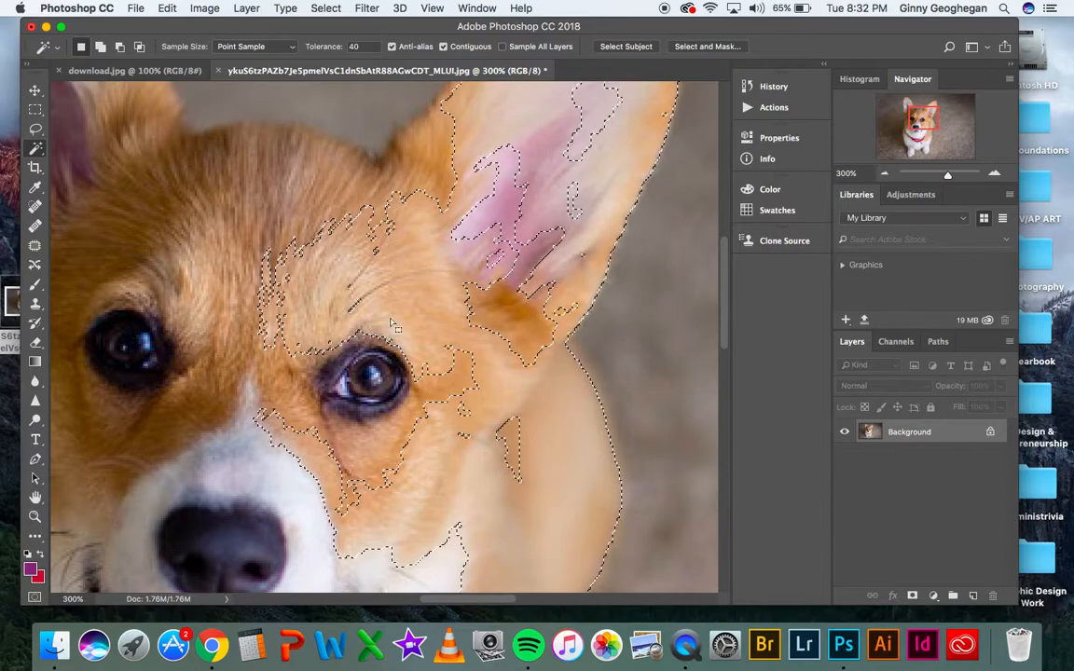
# - Set the tolerance back to 10, sample the same forehead fur, and clear the selection
pyautogui.click(352, 45)
pyautogui.write('10')
pyautogui.press('super+d')
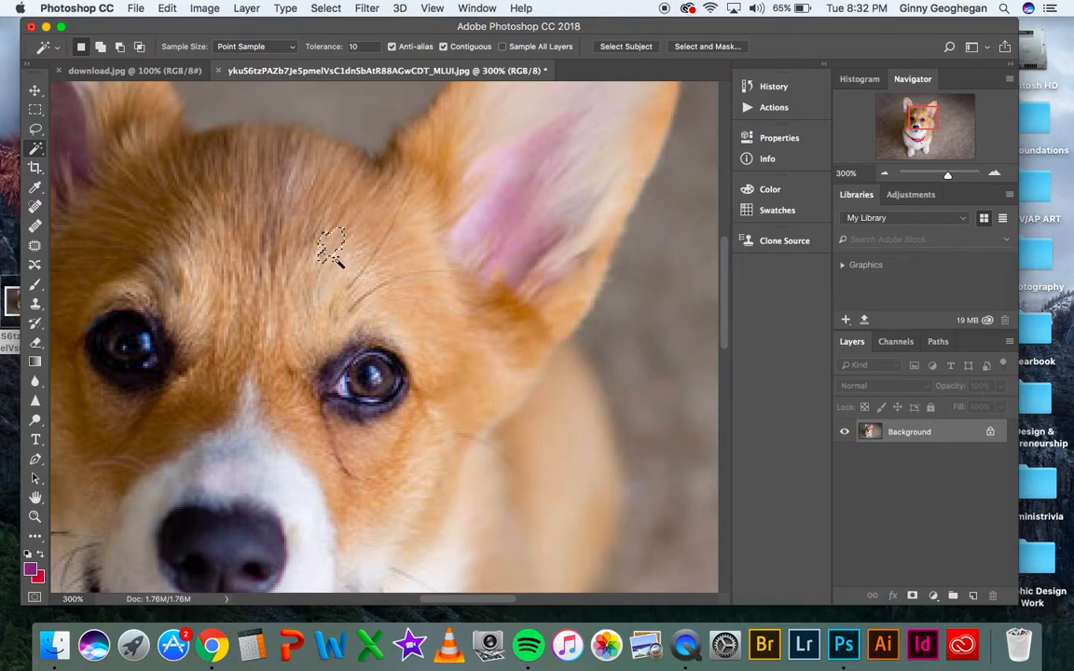
pyautogui.press('super+1')
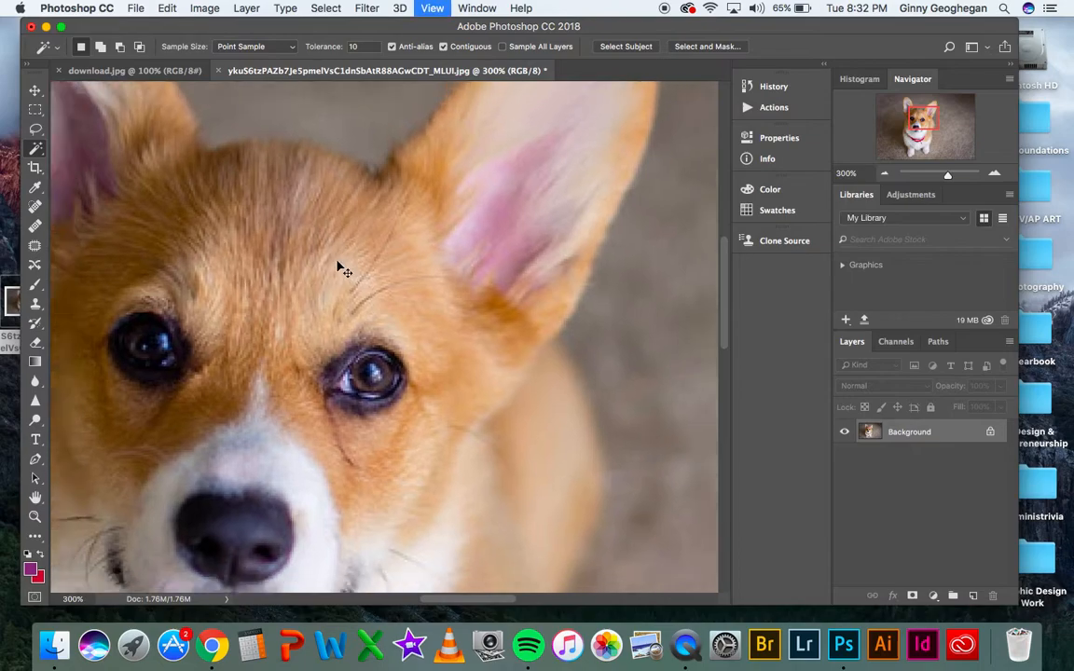
pyautogui.press('super+minus')
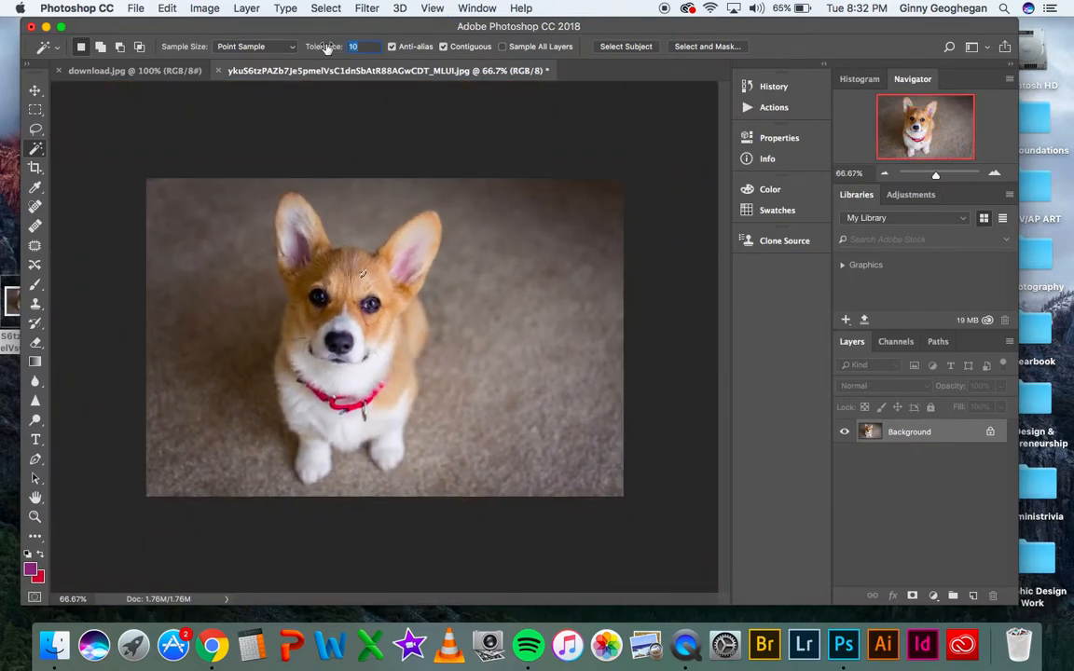
# - Set the Magic Wand tolerance to 100, sample the corgi's forehead and the carpet, and clear the selection
pyautogui.write('00')
pyautogui.click(335, 251)
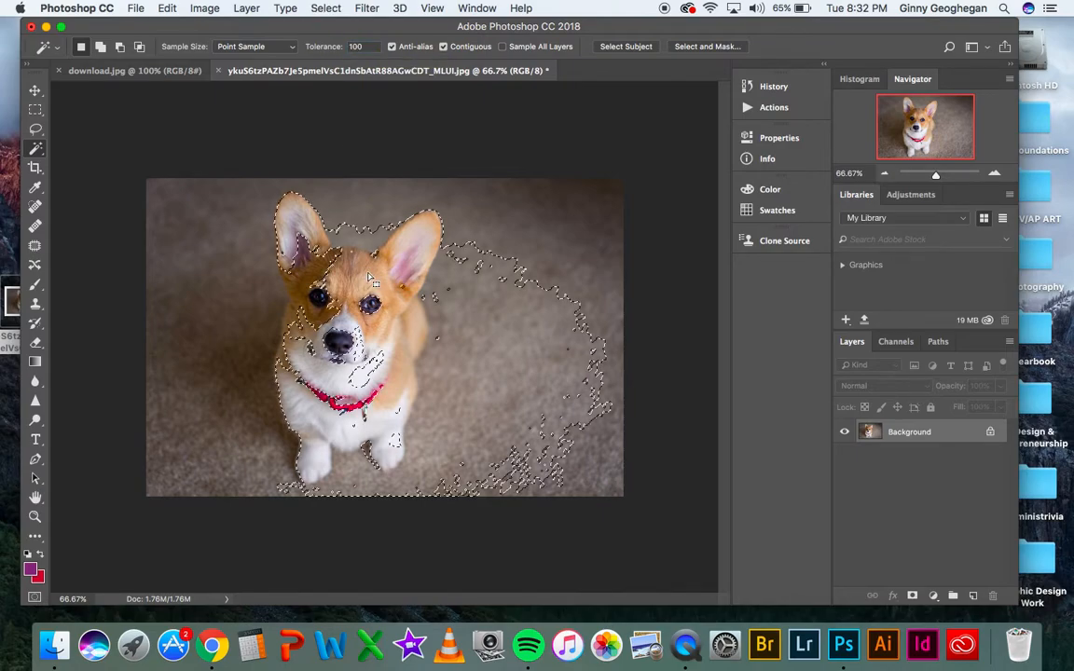
pyautogui.click(248, 294)
pyautogui.click(246, 292)
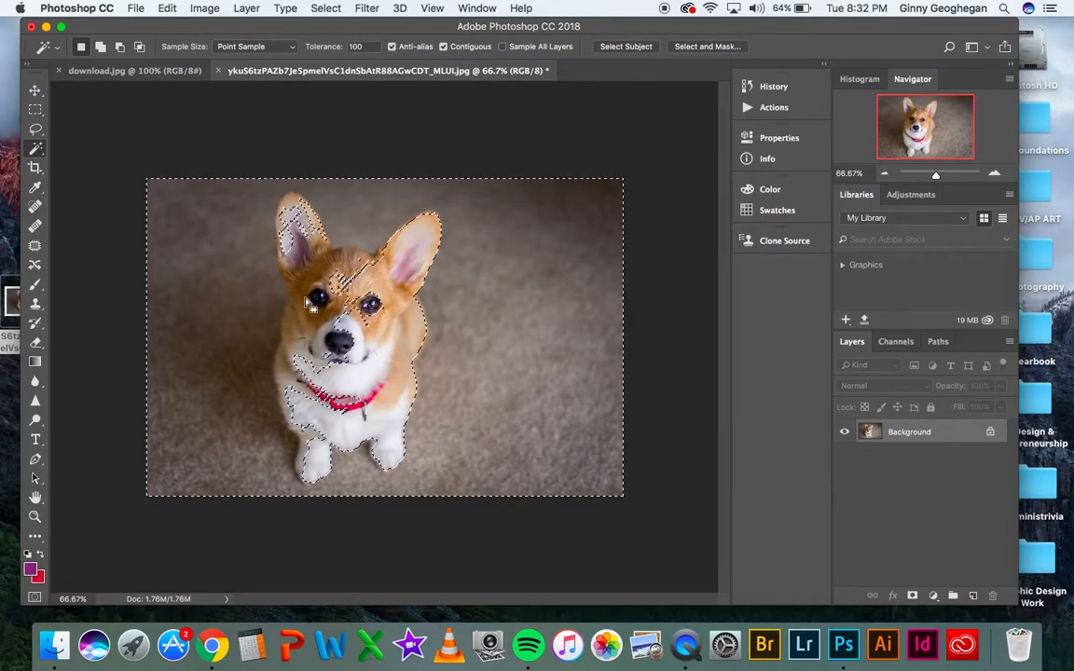
pyautogui.click(358, 237)
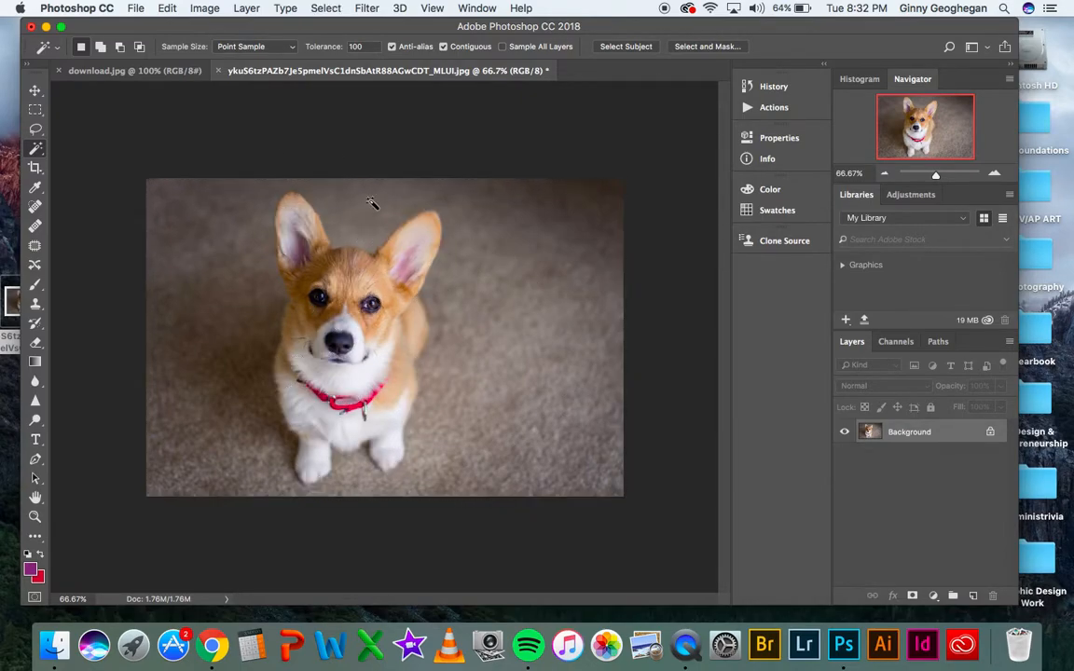
pyautogui.press('super+d')
pyautogui.doubleClick(366, 47)
pyautogui.press('BackSpace')
pyautogui.moveTo(384, 26); pyautogui.dragTo(380, 28)
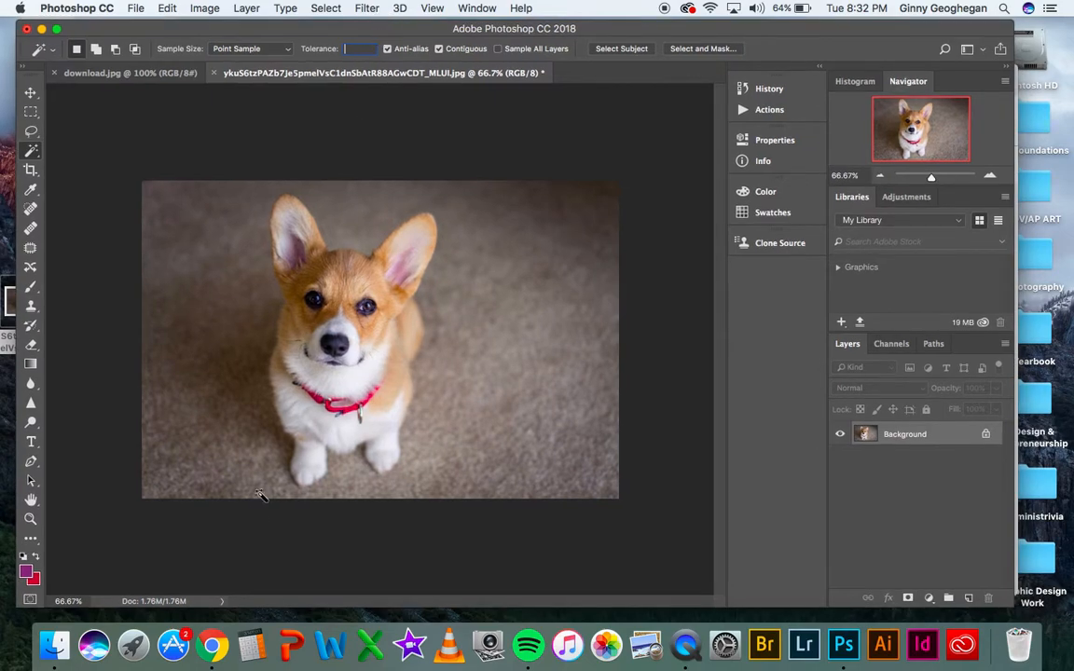
pyautogui.click(213, 645)
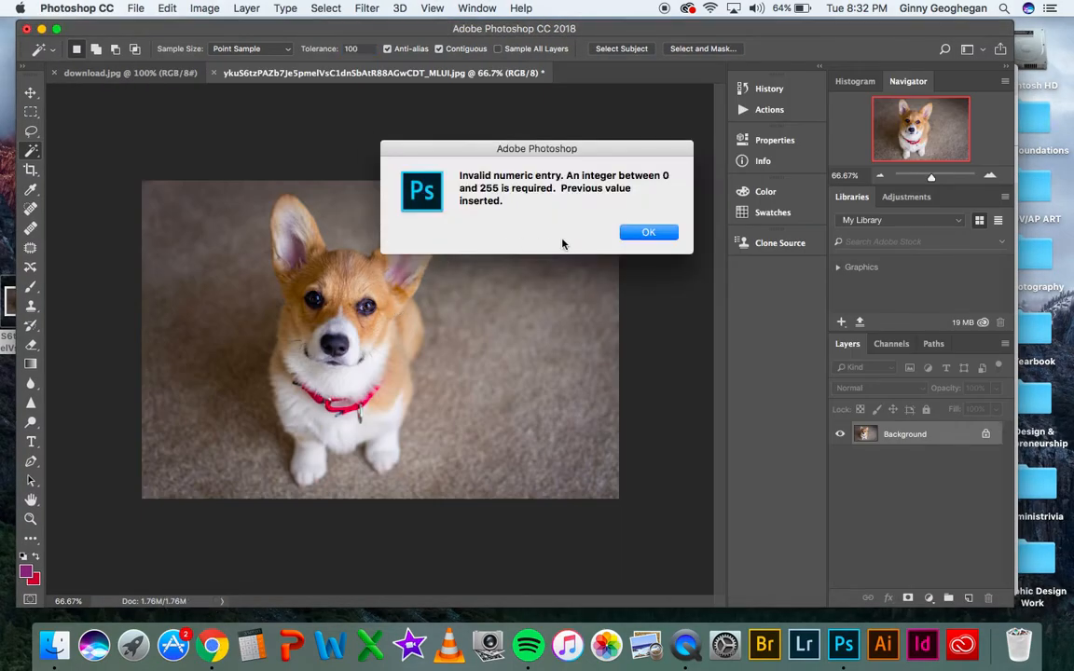
pyautogui.click(649, 233)
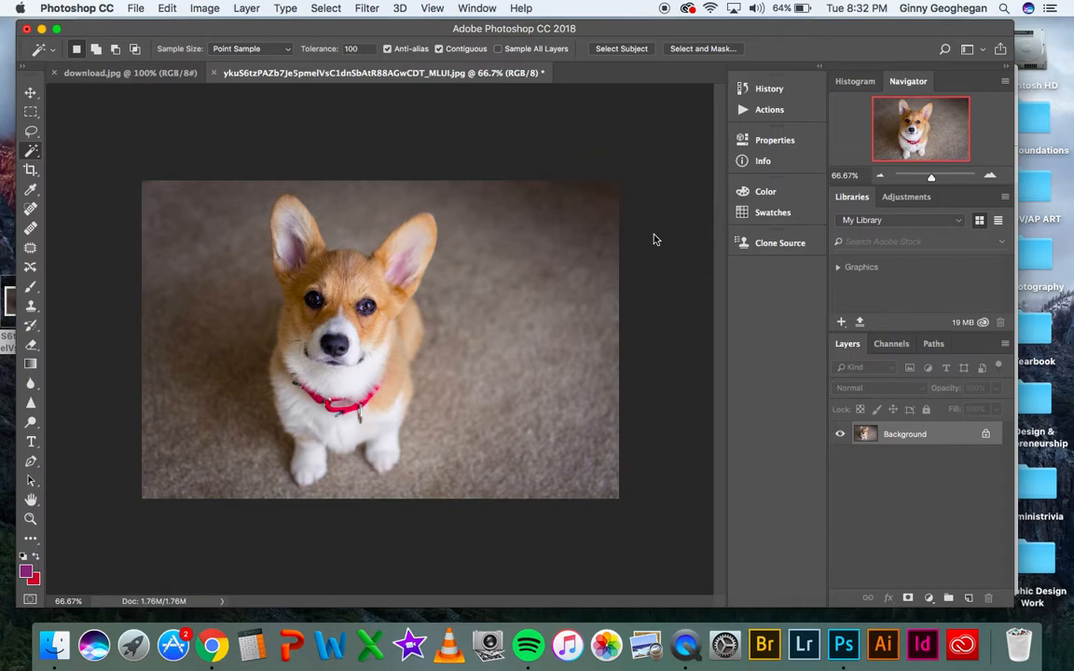
# - Switch to Chrome, search Google Images for "sunglasses" and save the VIVIENNE Aviator Sunglasses picture to the desktop
pyautogui.click(212, 645)
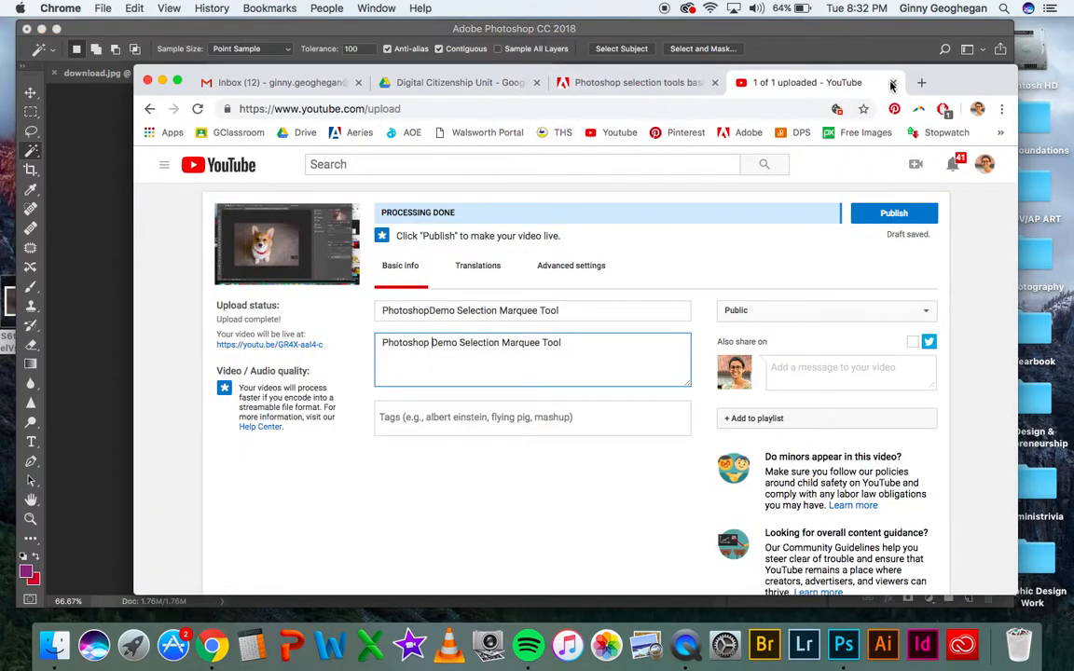
pyautogui.click(921, 84)
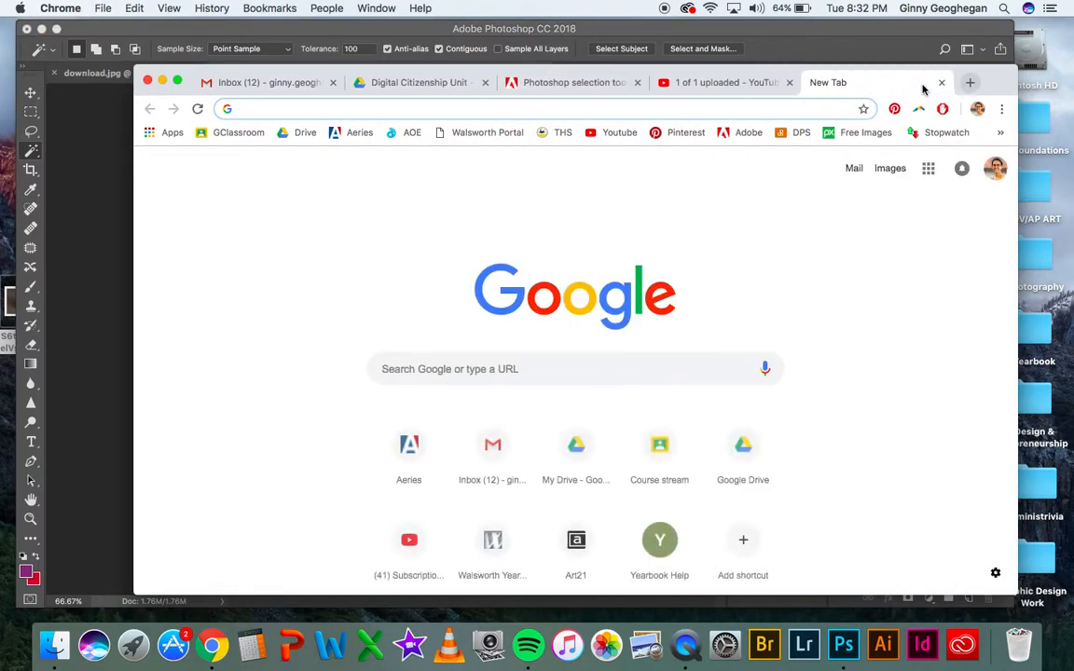
pyautogui.write('sunglasses')
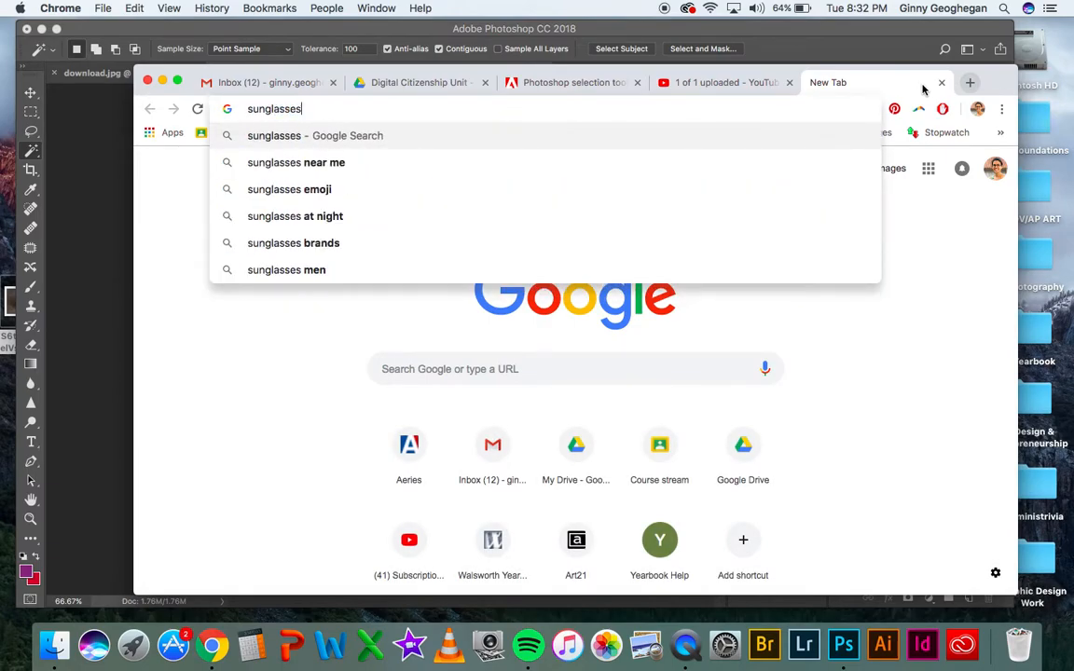
pyautogui.press('Return')
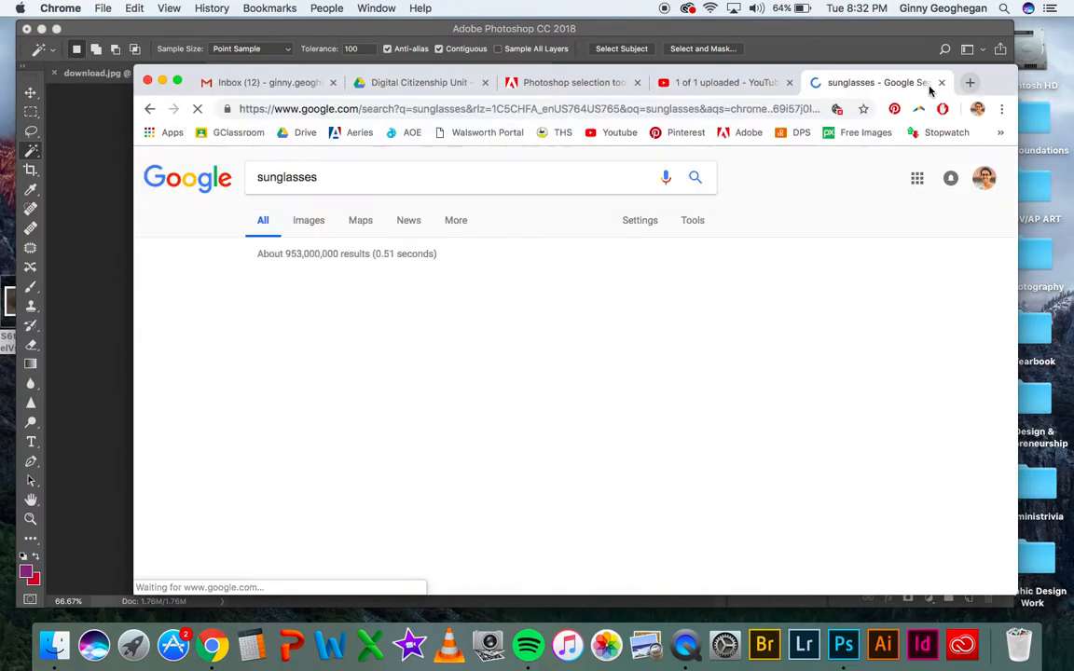
pyautogui.click(311, 226)
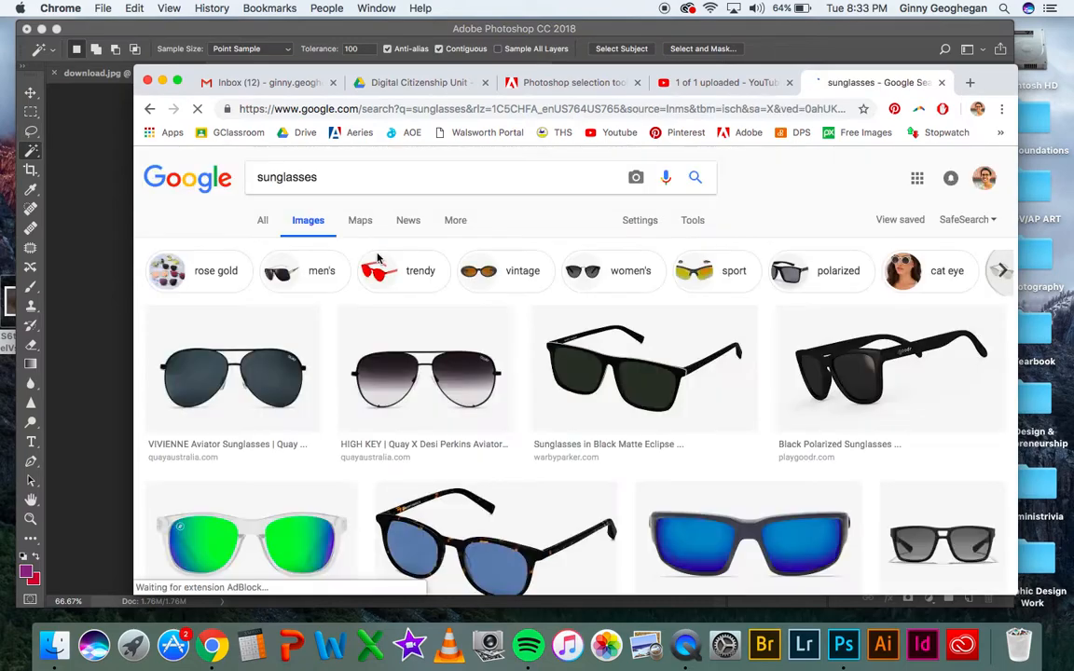
pyautogui.click(267, 363)
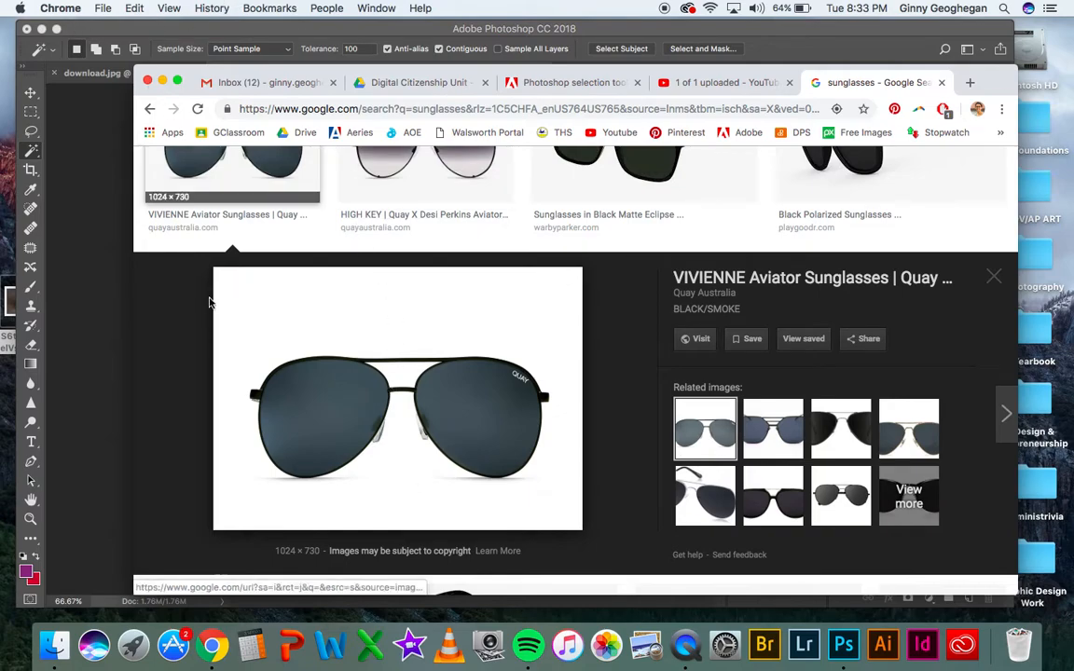
pyautogui.moveTo(294, 376); pyautogui.dragTo(20, 228)
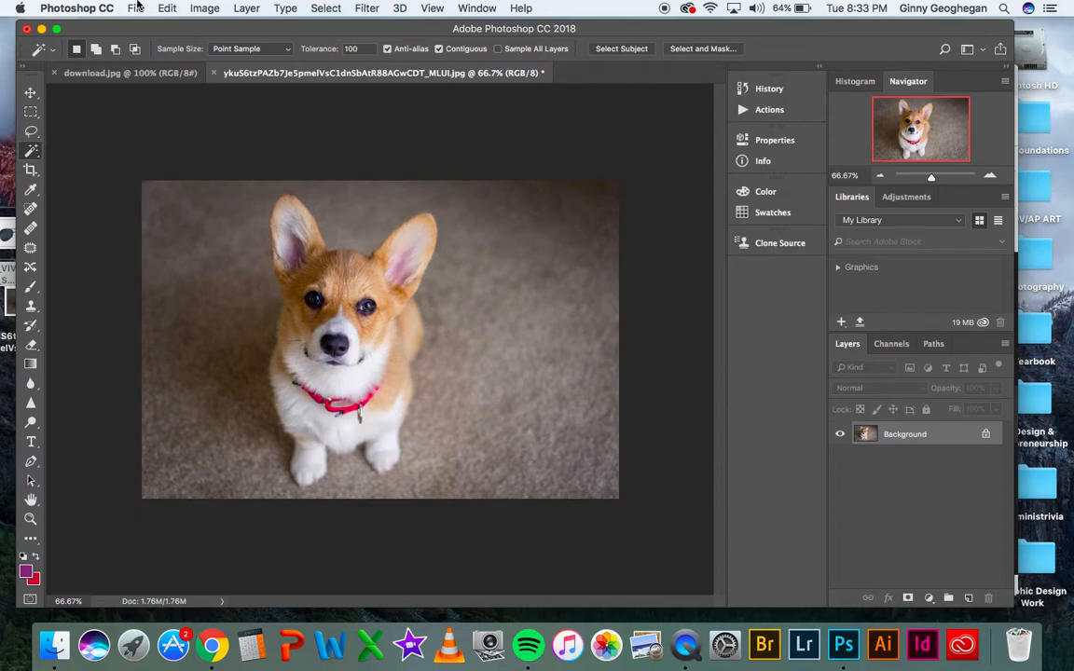
# - Open QUAY_VIVIENNE_BLACK_SMOKE_FRONT_1024x1024.jpg from the Desktop in Photoshop
pyautogui.click(136, 7)
pyautogui.click(154, 40)
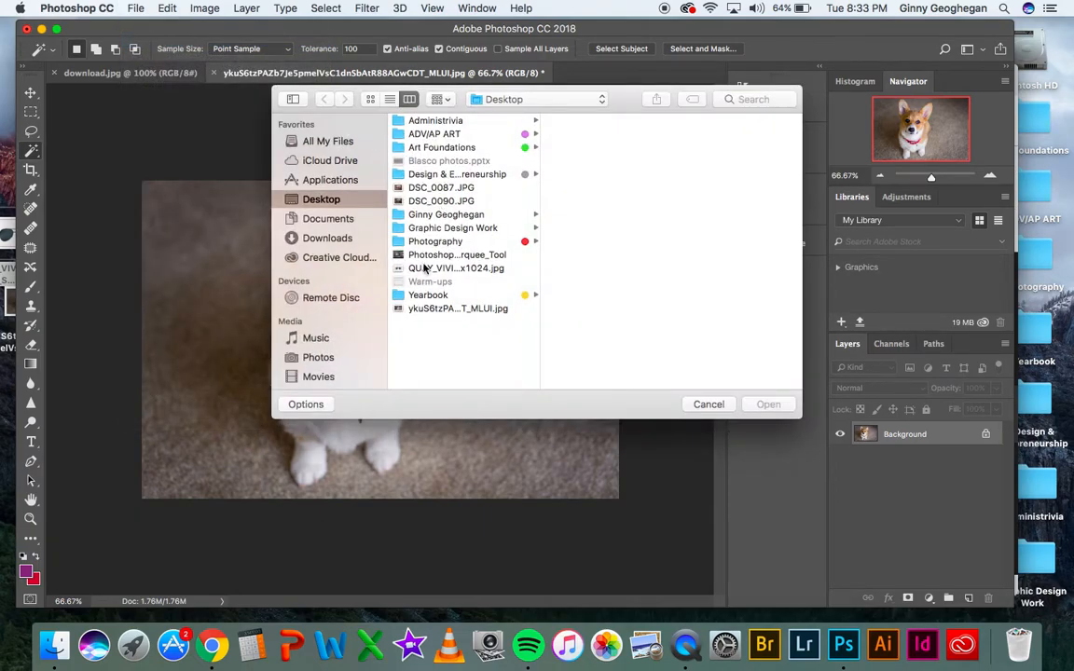
pyautogui.click(431, 308)
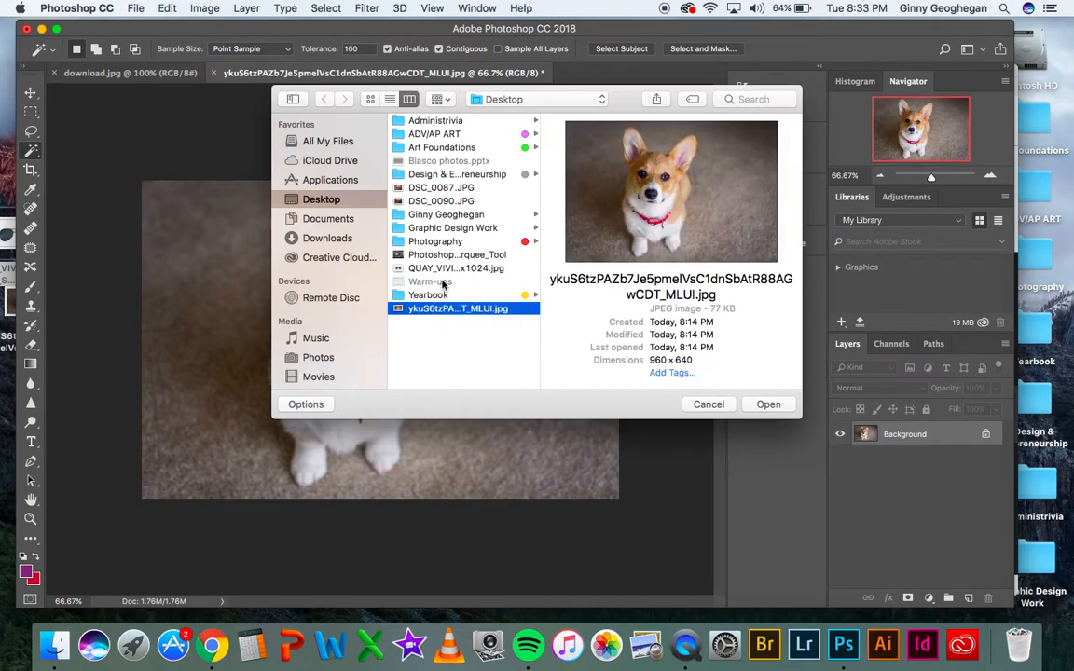
pyautogui.click(434, 202)
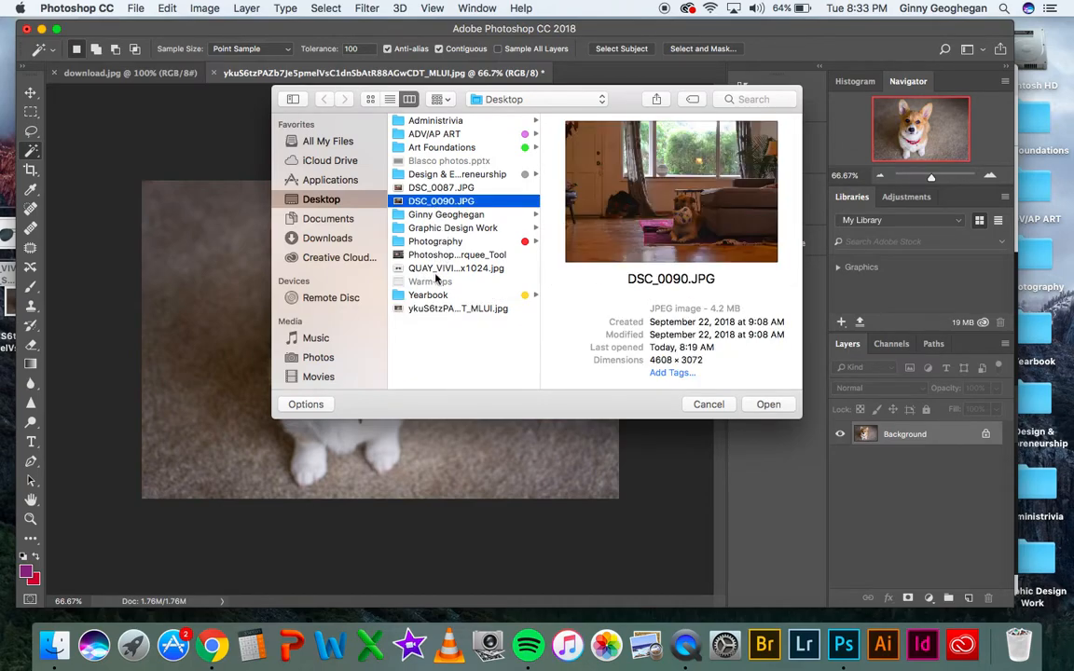
pyautogui.click(434, 267)
pyautogui.click(768, 403)
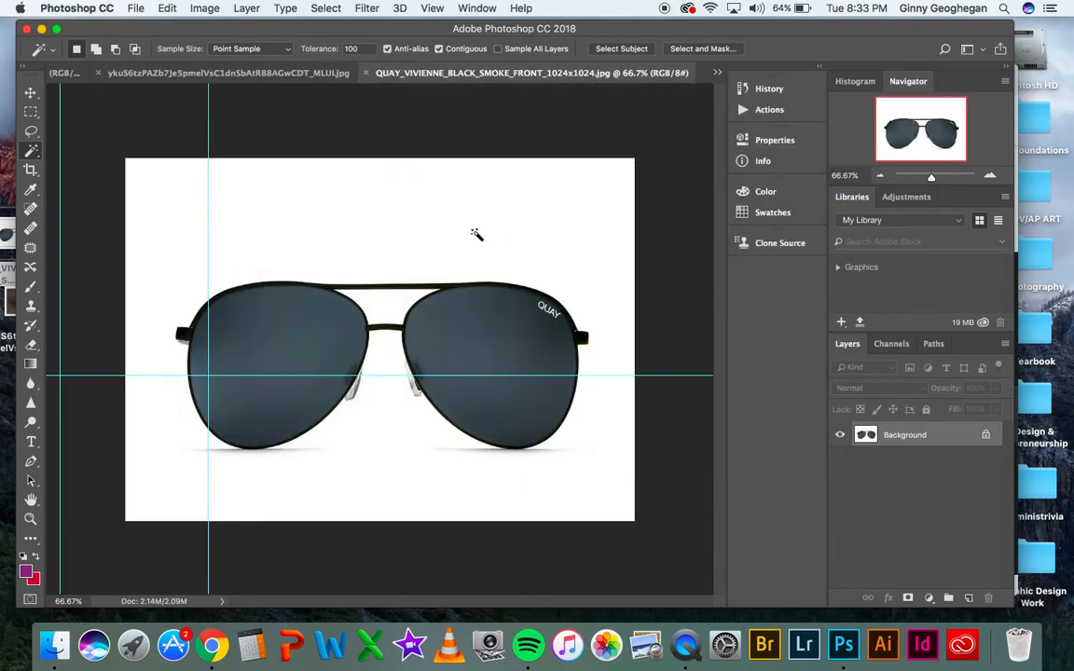
# - Convert the sunglasses' Background to a regular layer and delete the white around the glasses and inside the bridge using Magic Wand selections
pyautogui.press('super+minus')
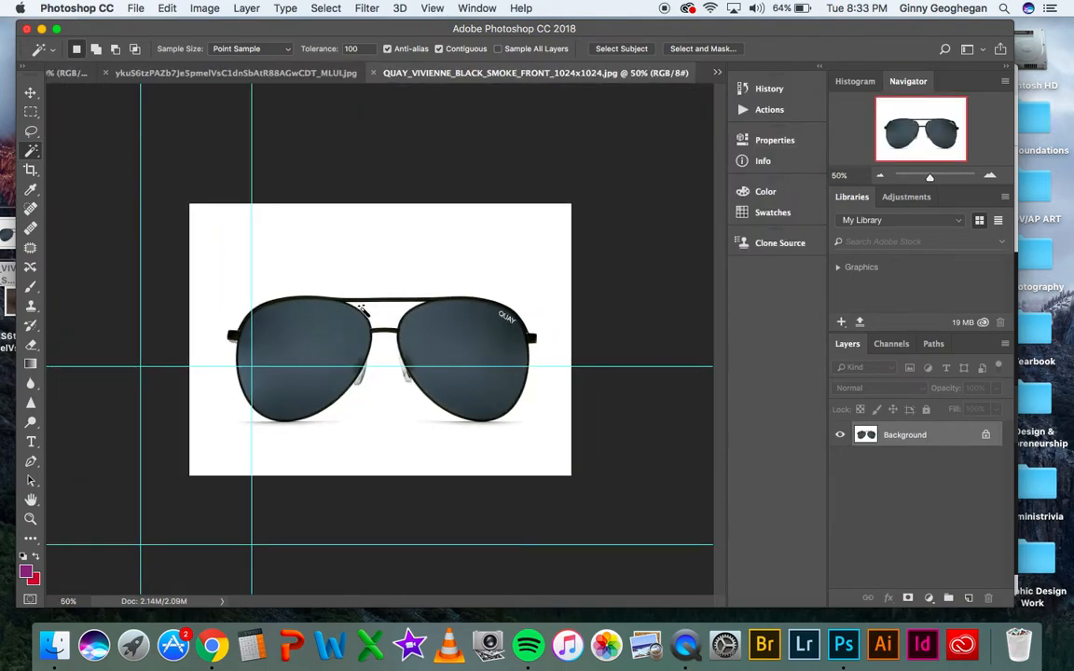
pyautogui.click(370, 270)
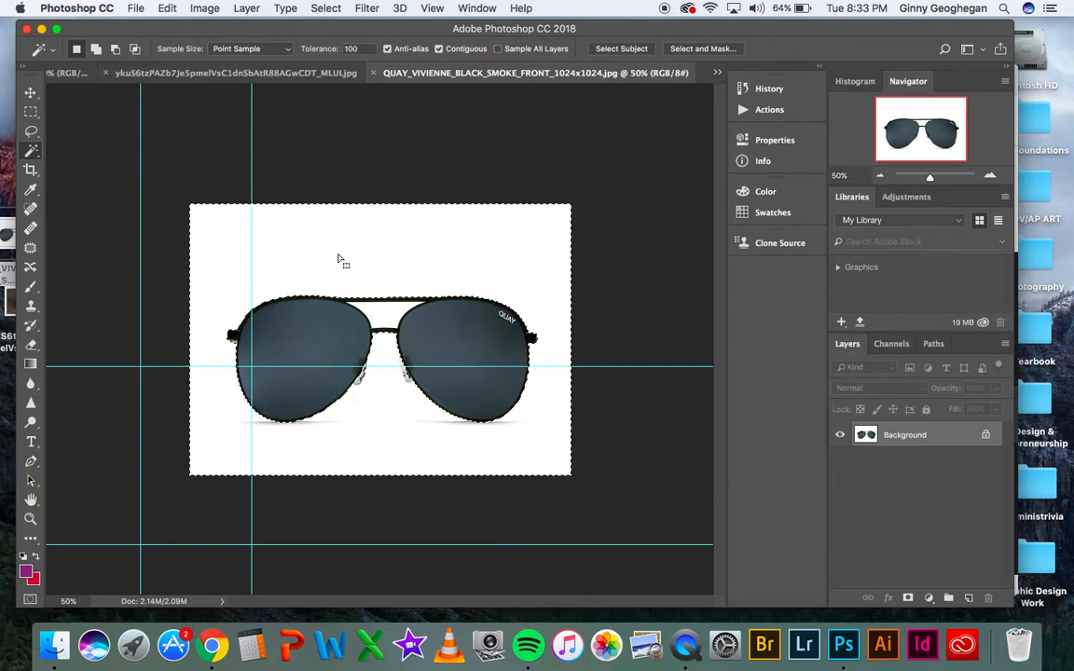
pyautogui.press('super+plus')
pyautogui.press('super+plus')
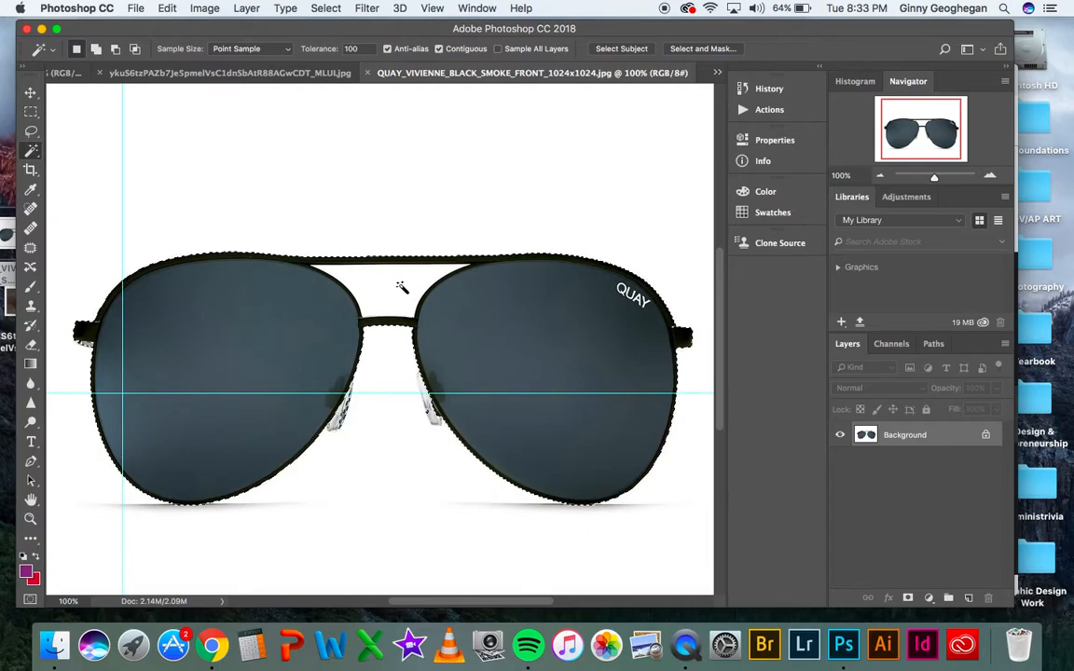
pyautogui.doubleClick(923, 443)
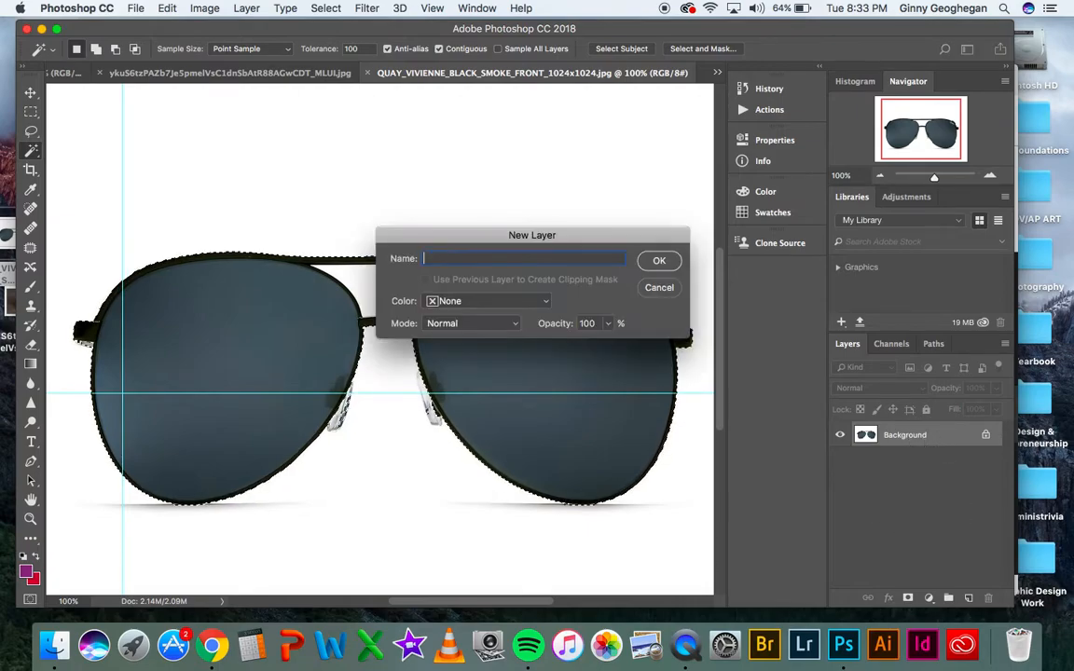
pyautogui.click(663, 262)
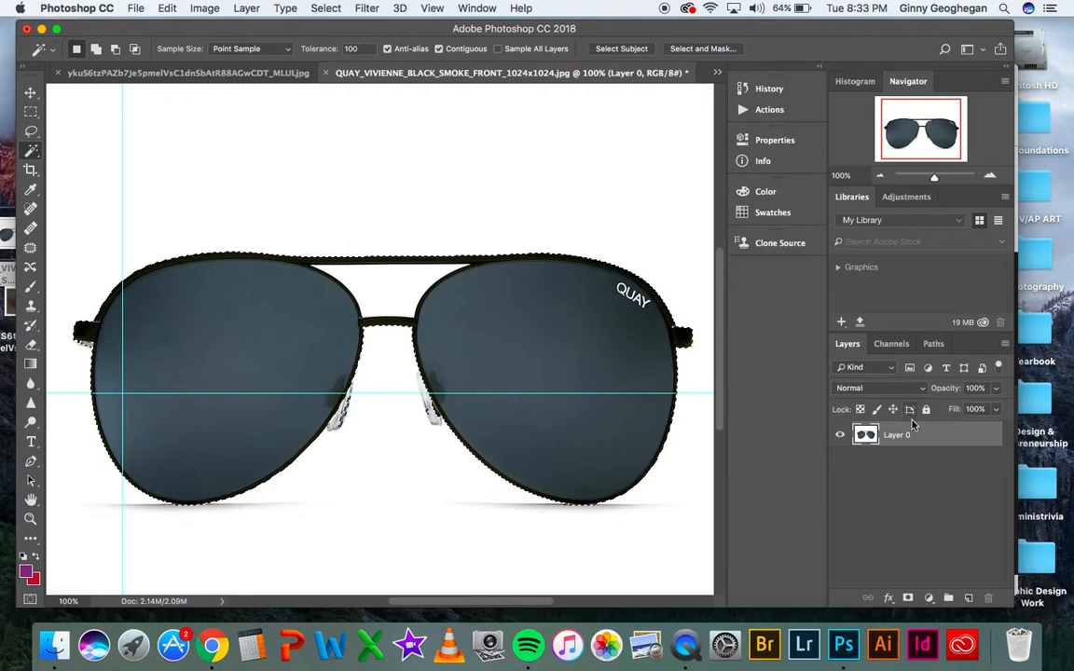
pyautogui.press('BackSpace')
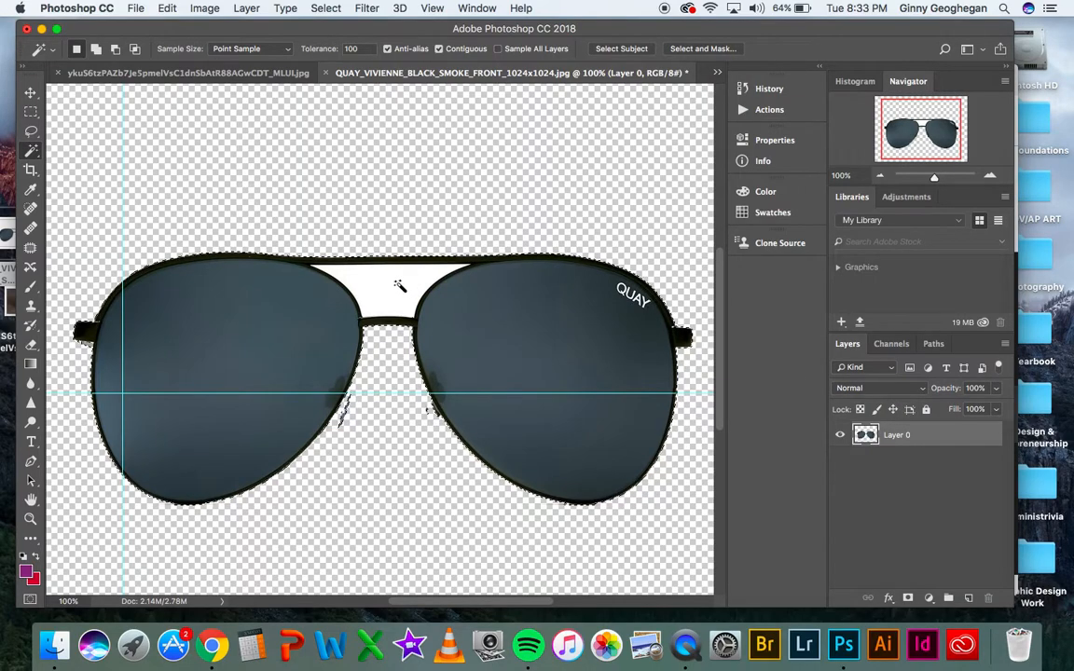
pyautogui.press('BackSpace')
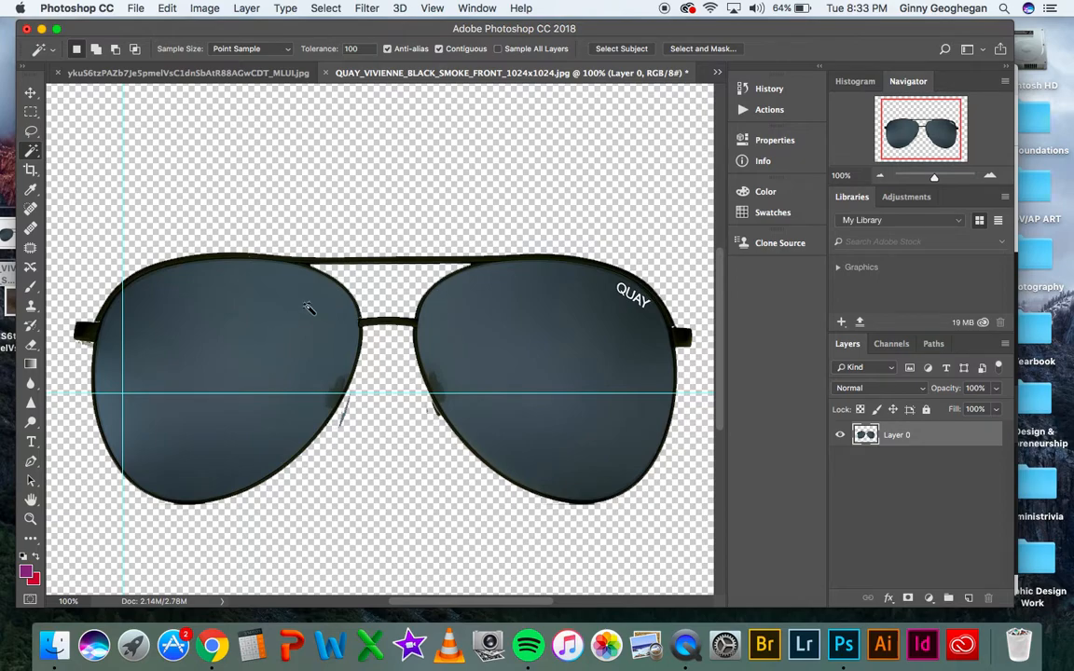
# - Sample the sunglasses' frame and the white fur above the corgi's nose with the Magic Wand at tolerance 100
pyautogui.click(503, 260)
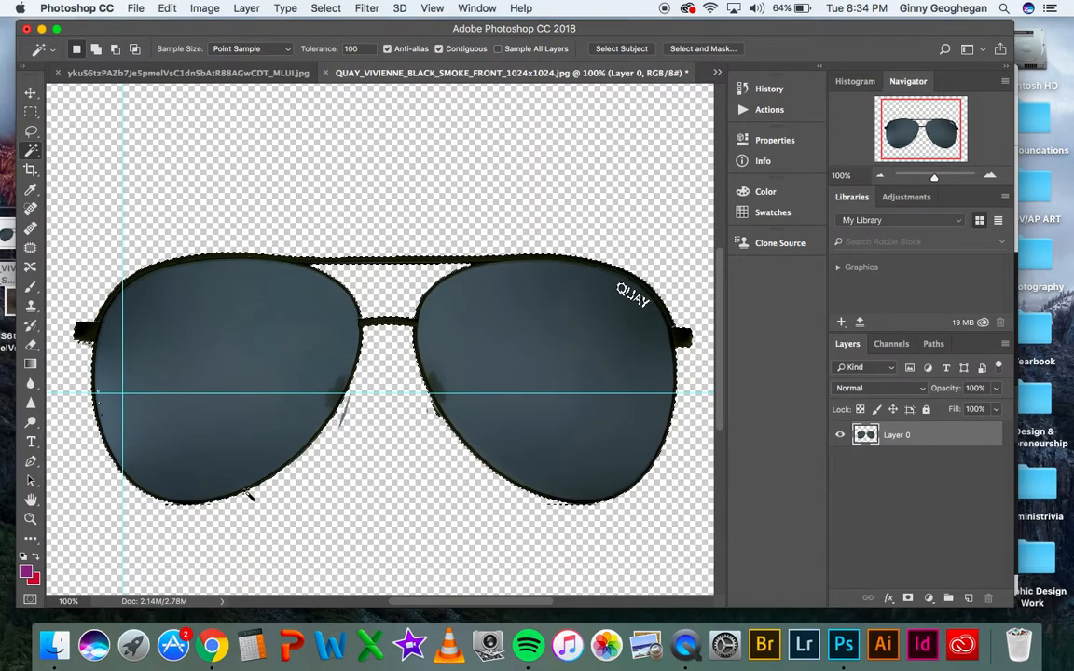
pyautogui.click(229, 72)
pyautogui.click(331, 326)
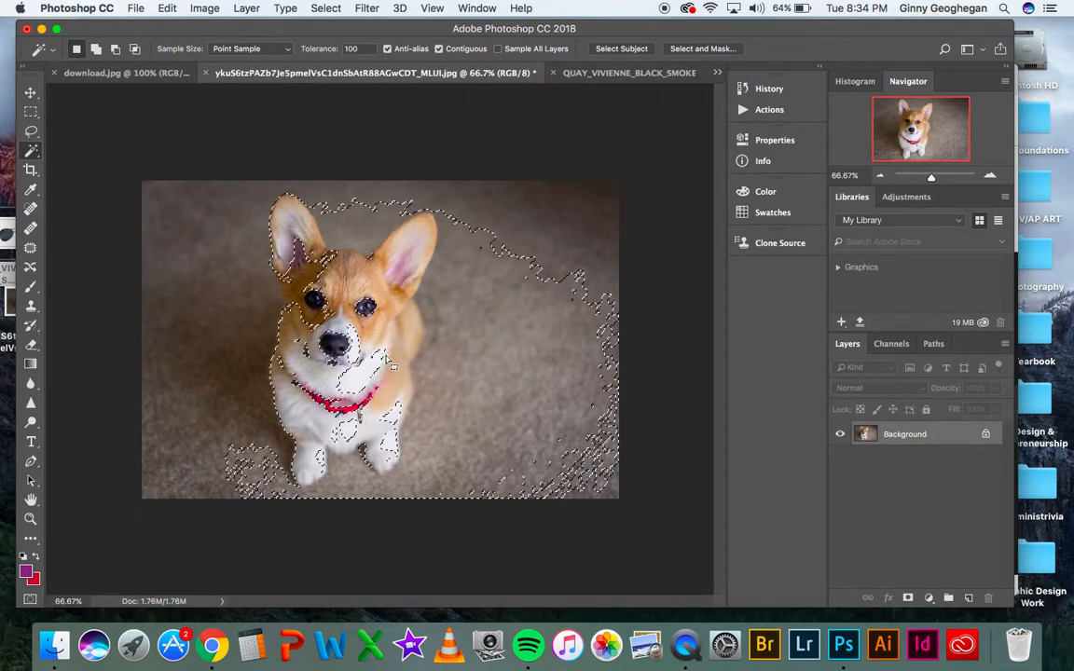
# - Set the Magic Wand tolerance to 40, clear the corgi selection and sample the forehead fur
pyautogui.click(331, 51)
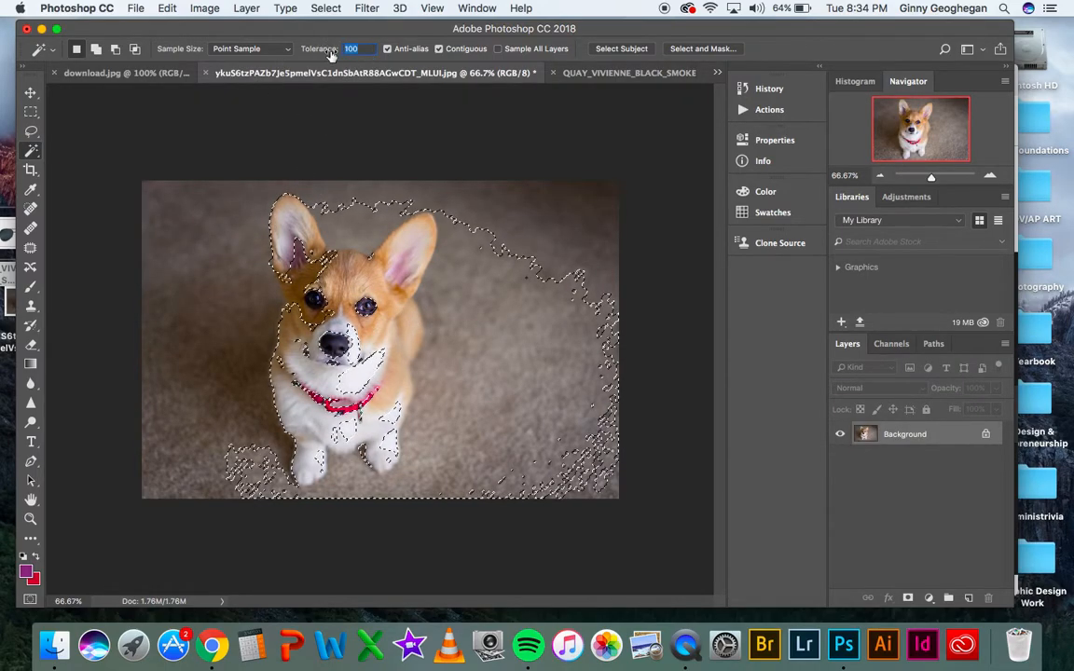
pyautogui.write('40')
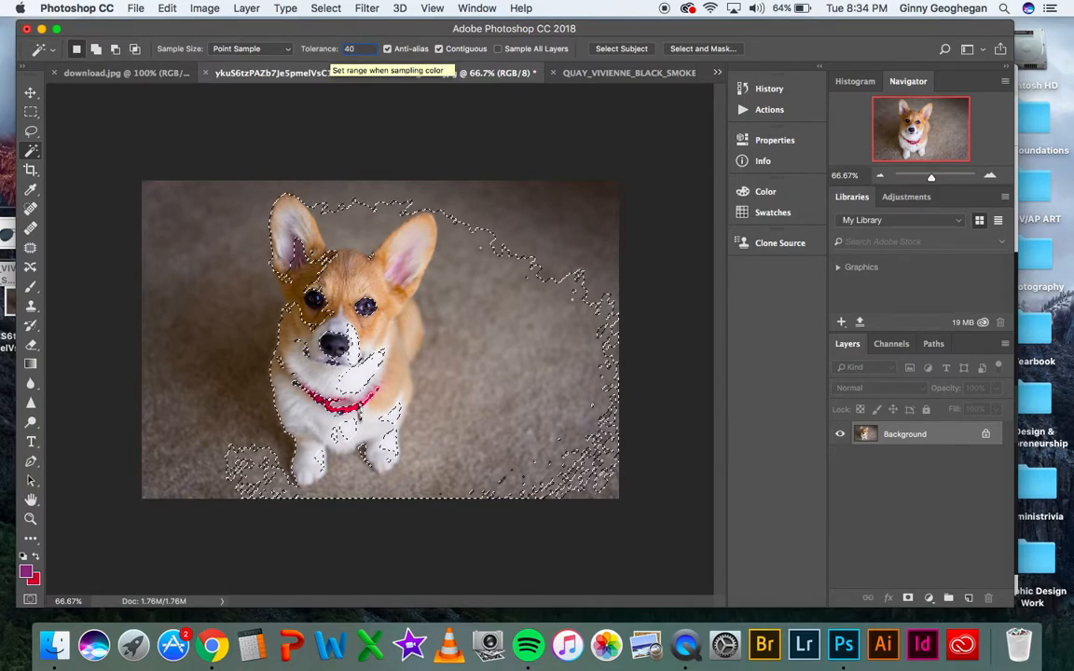
pyautogui.press('super+d')
pyautogui.click(331, 270)
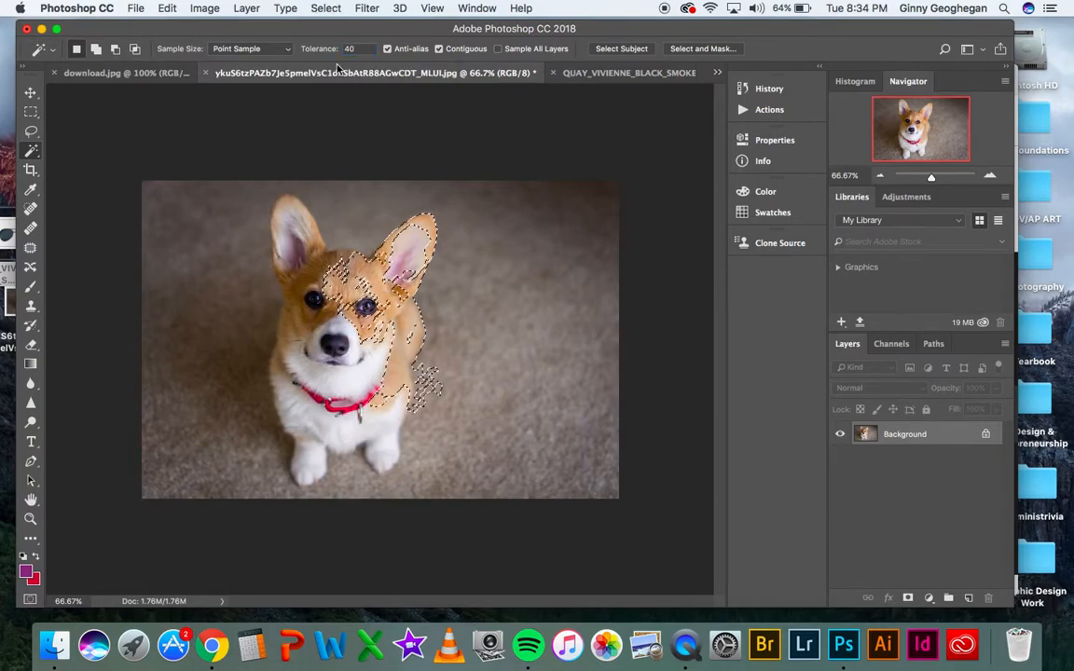
# - In the sunglasses image, delete the lens bearing the QUAY logo using a new Magic Wand selection and deselect
pyautogui.click(617, 73)
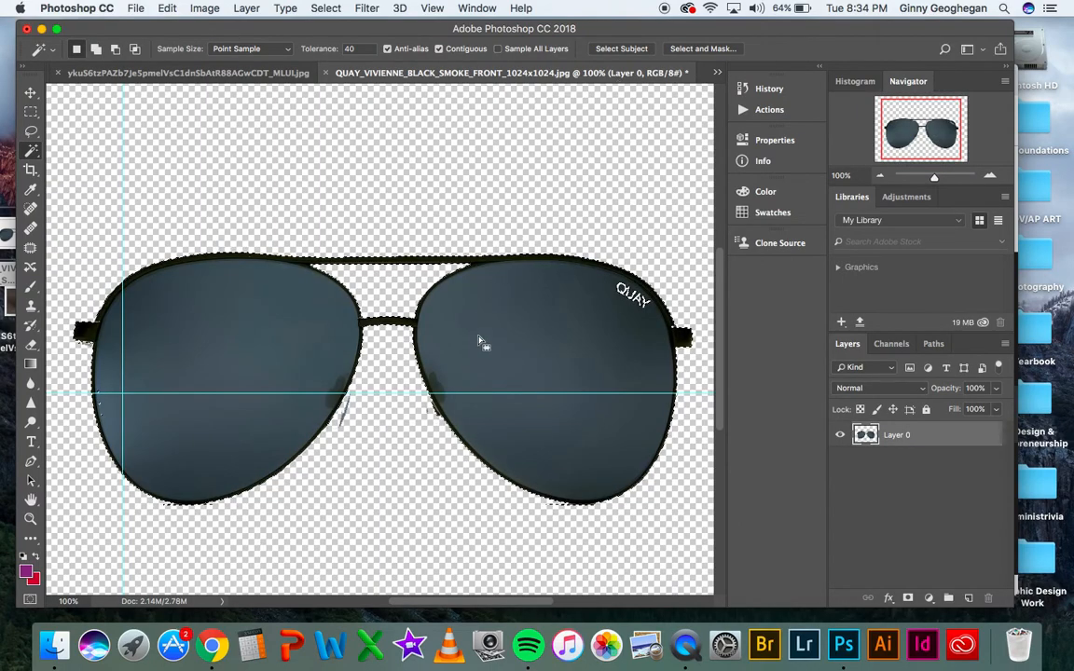
pyautogui.press('super+d')
pyautogui.click(487, 295)
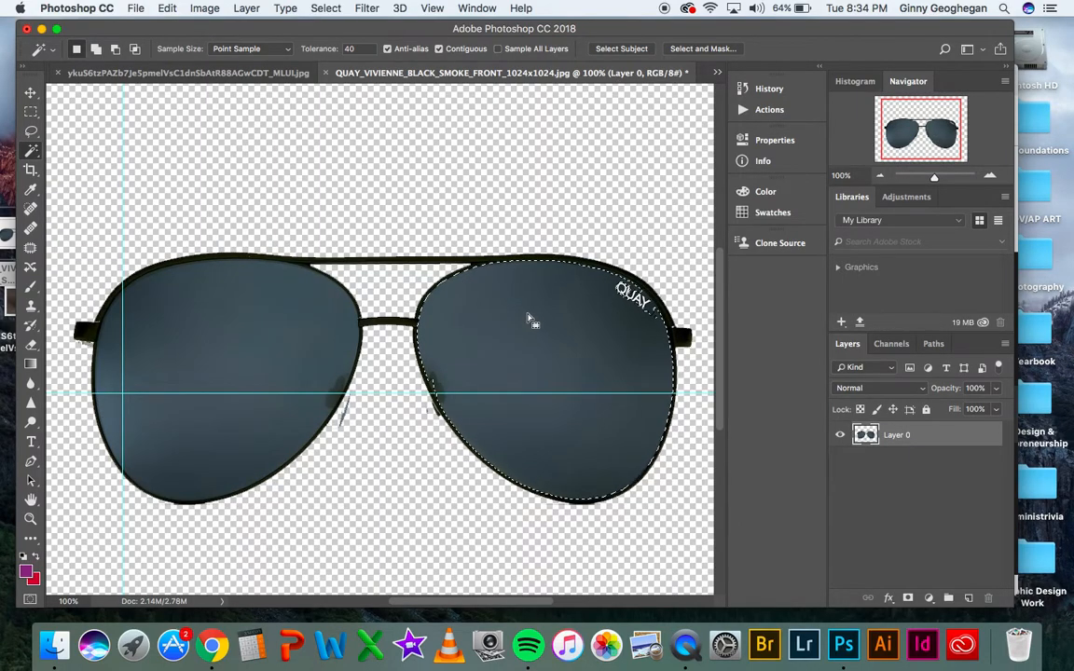
pyautogui.press('Delete')
pyautogui.press('super+d')
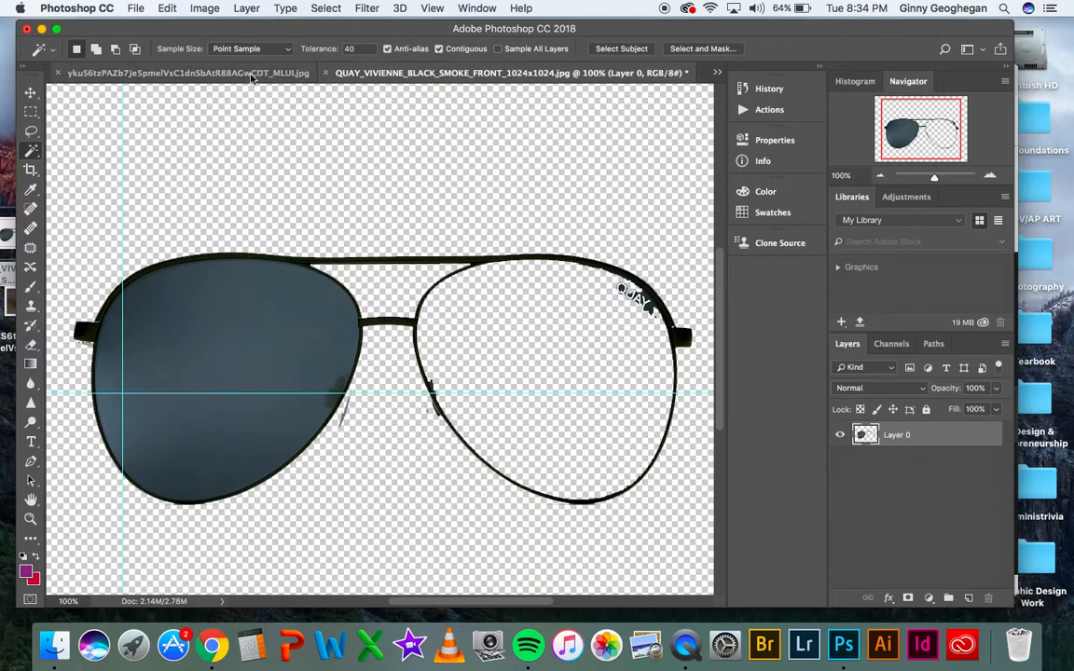
# - Return to the corgi photo and clear its selection, keeping the Magic Wand tool active
pyautogui.click(250, 73)
pyautogui.press('super+d')
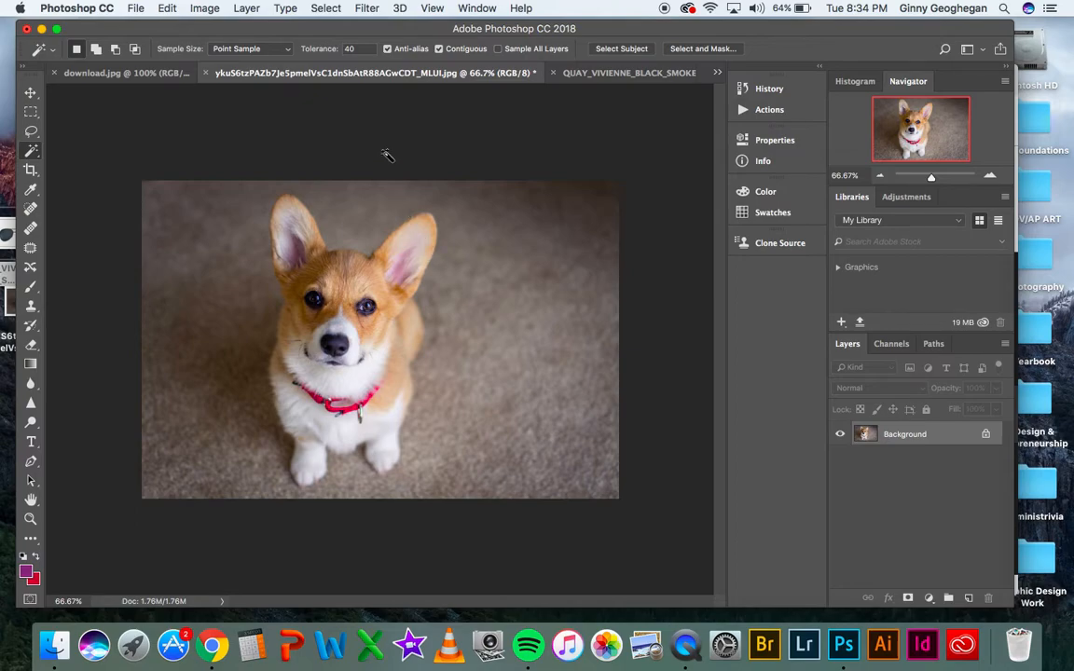
pyautogui.moveTo(33, 149)
pyautogui.mouseDown()
pyautogui.moveTo(82, 165)
pyautogui.moveTo(207, 131)
pyautogui.mouseUp()
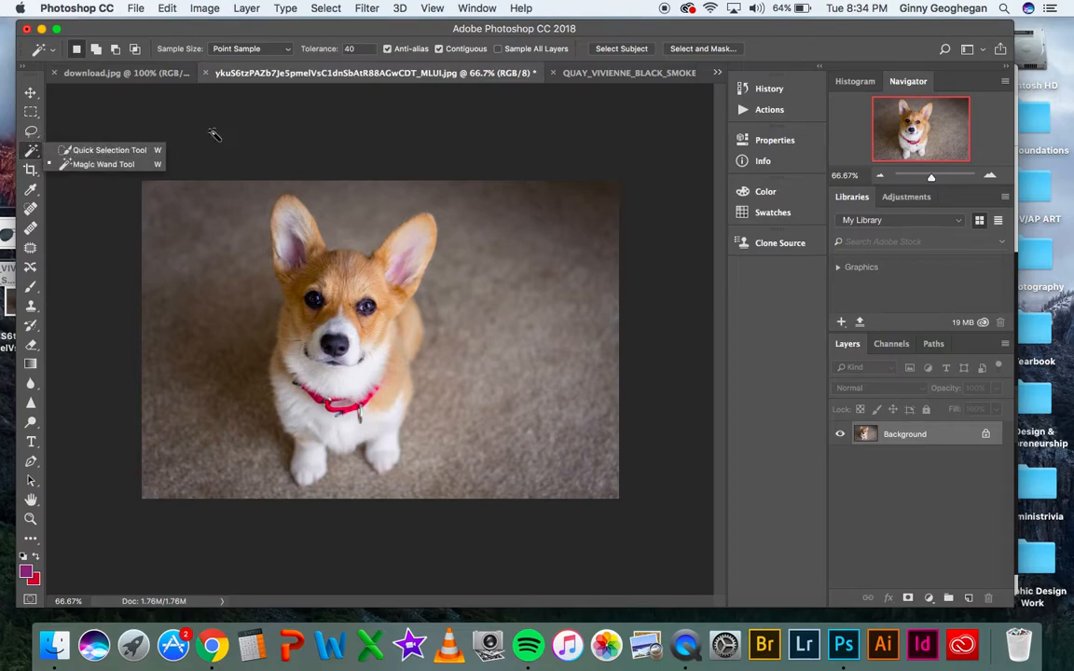
pyautogui.click(214, 135)
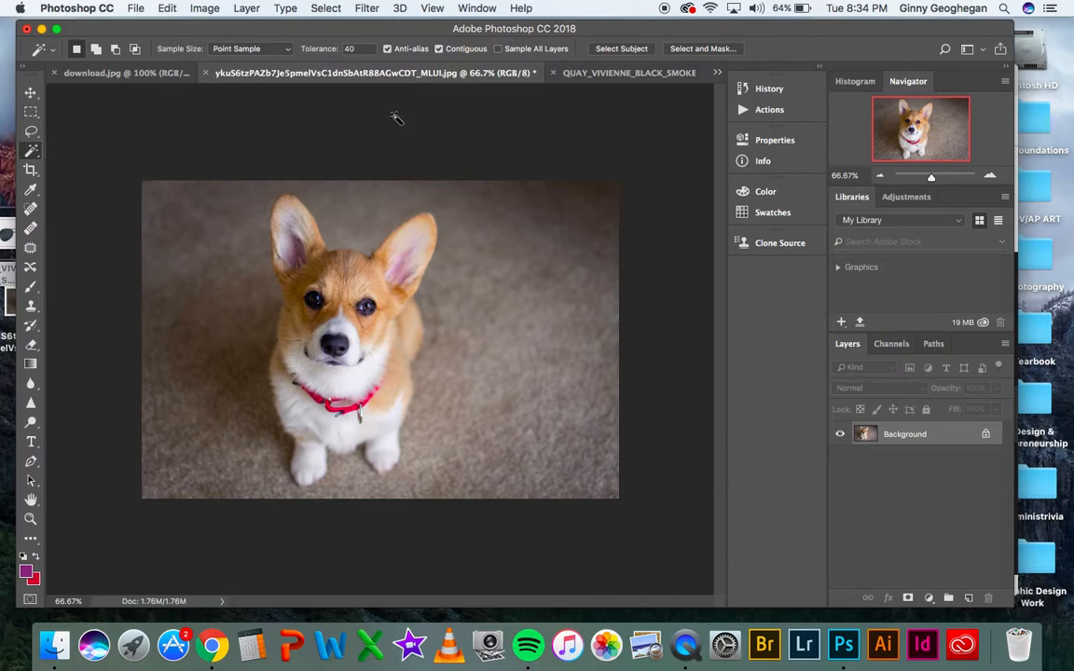
# - Select the carpet around the corgi with the Magic Wand at tolerance 40 and add the body and face fur to the selection
pyautogui.click(441, 274)
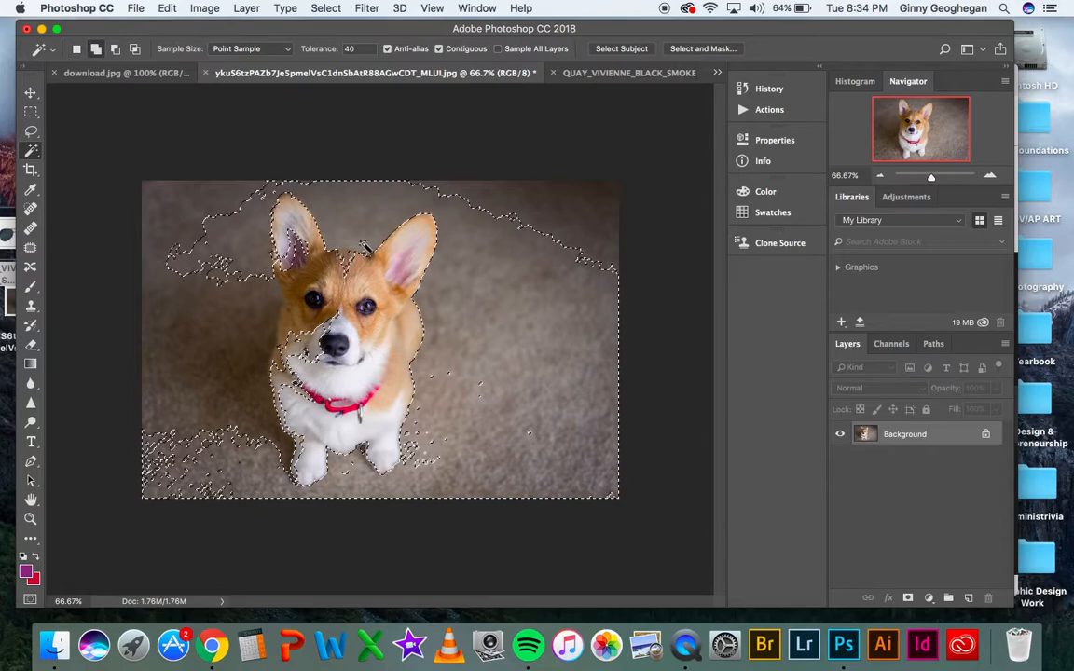
pyautogui.keyDown('shift'); pyautogui.click(250, 331); pyautogui.keyUp('shift')
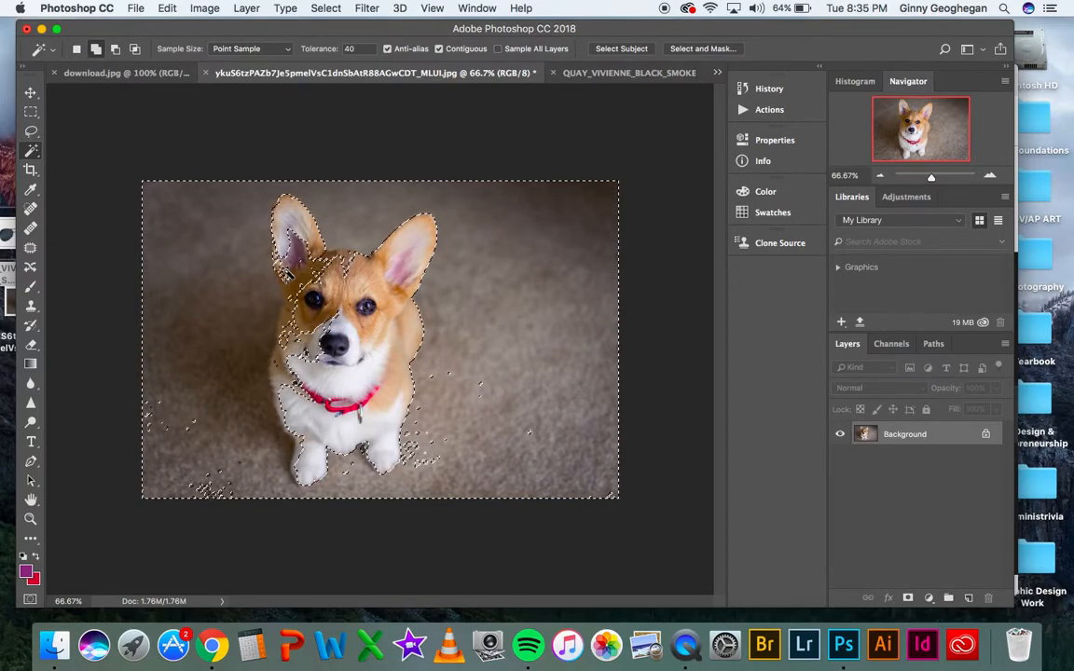
pyautogui.keyDown('shift'); pyautogui.click(388, 336); pyautogui.keyUp('shift')
pyautogui.keyDown('shift'); pyautogui.click(328, 268); pyautogui.keyUp('shift')
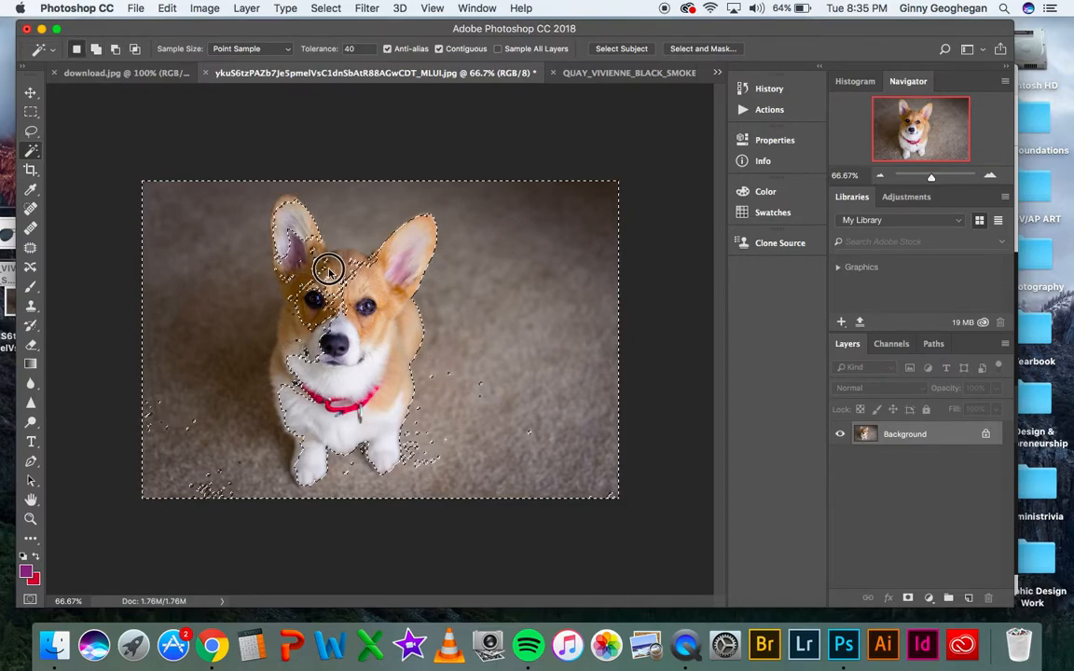
pyautogui.keyDown('shift'); pyautogui.click(333, 332); pyautogui.keyUp('shift')
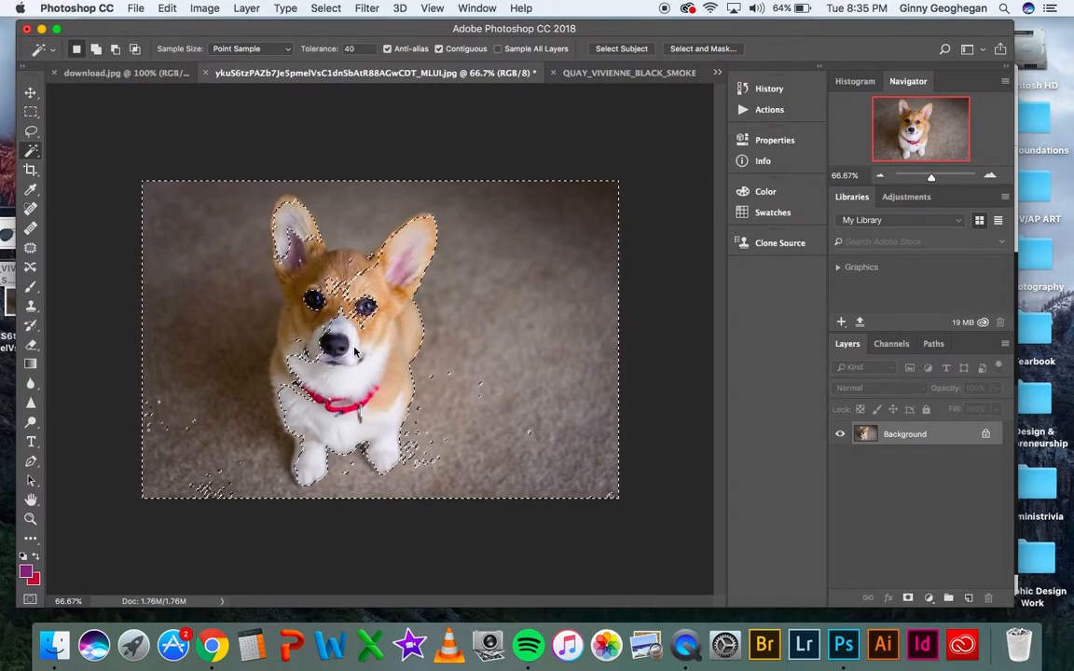
pyautogui.keyDown('shift'); pyautogui.click(367, 309); pyautogui.keyUp('shift')
pyautogui.keyDown('shift'); pyautogui.click(380, 318); pyautogui.keyUp('shift')
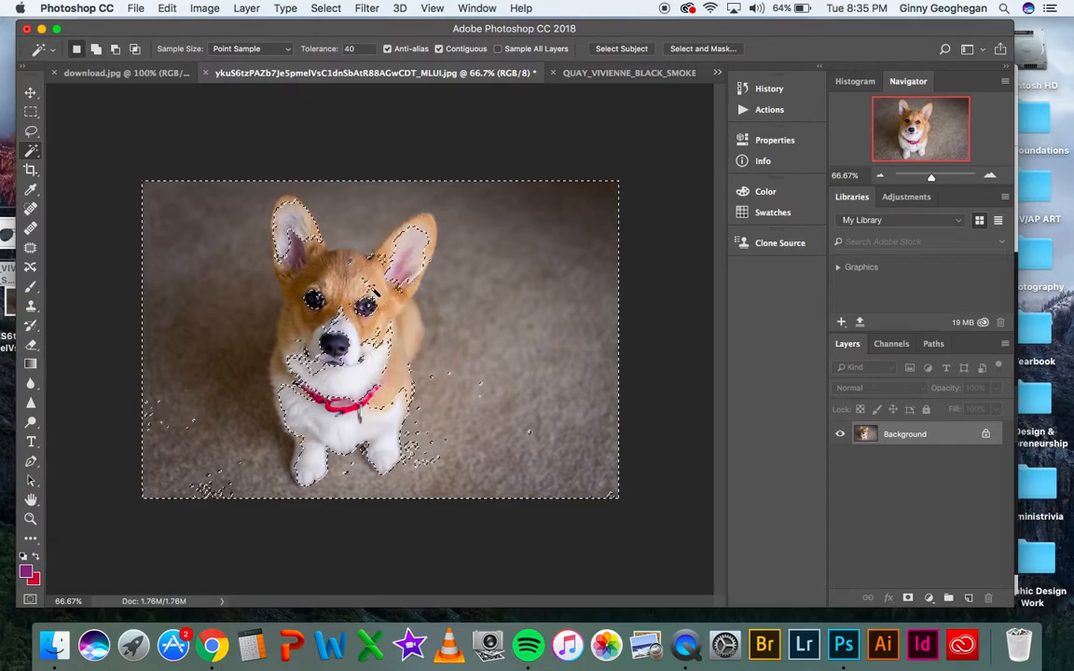
# - Add both of the corgi's ears and one eye to the Magic Wand selection
pyautogui.keyDown('shift'); pyautogui.click(410, 252); pyautogui.keyUp('shift')
pyautogui.keyDown('shift'); pyautogui.click(408, 246); pyautogui.keyUp('shift')
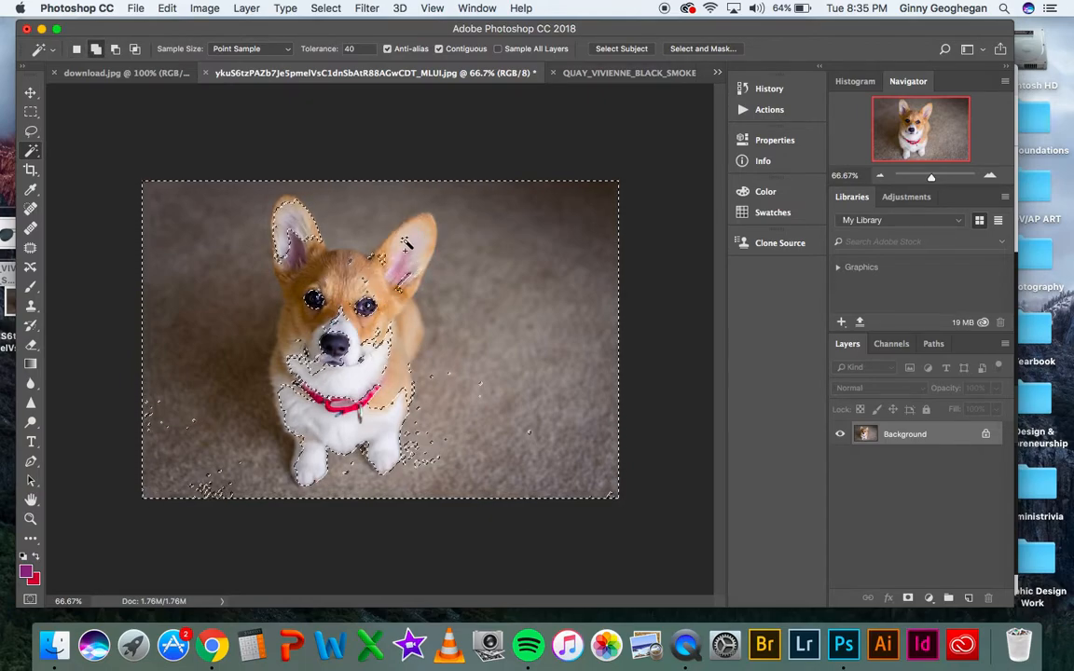
pyautogui.keyDown('shift'); pyautogui.click(299, 204); pyautogui.keyUp('shift')
pyautogui.keyDown('shift'); pyautogui.click(311, 221); pyautogui.keyUp('shift')
pyautogui.keyDown('shift'); pyautogui.click(313, 299); pyautogui.keyUp('shift')
# - Add the corgi's nose, white muzzle and white chest fur to the selection
pyautogui.keyDown('shift'); pyautogui.click(331, 344); pyautogui.keyUp('shift')
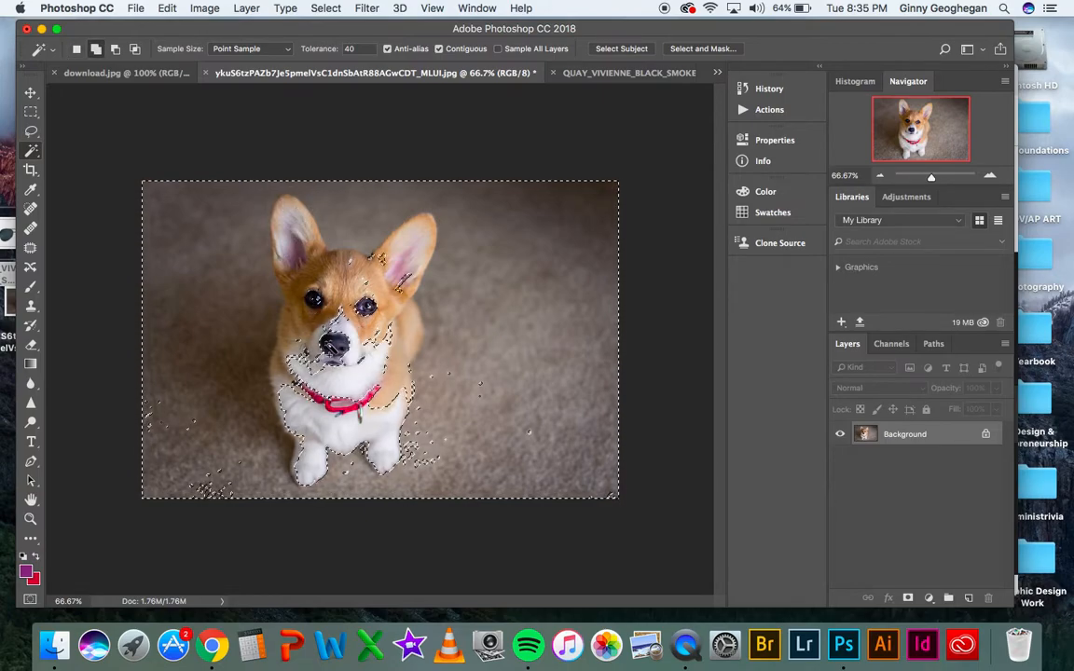
pyautogui.keyDown('shift'); pyautogui.click(334, 368); pyautogui.keyUp('shift')
pyautogui.keyDown('shift'); pyautogui.click(336, 345); pyautogui.keyUp('shift')
pyautogui.keyDown('shift'); pyautogui.click(355, 315); pyautogui.keyUp('shift')
pyautogui.keyDown('shift'); pyautogui.click(342, 322); pyautogui.keyUp('shift')
pyautogui.keyDown('shift'); pyautogui.click(328, 364); pyautogui.keyUp('shift')
pyautogui.keyDown('shift'); pyautogui.click(293, 395); pyautogui.keyUp('shift')
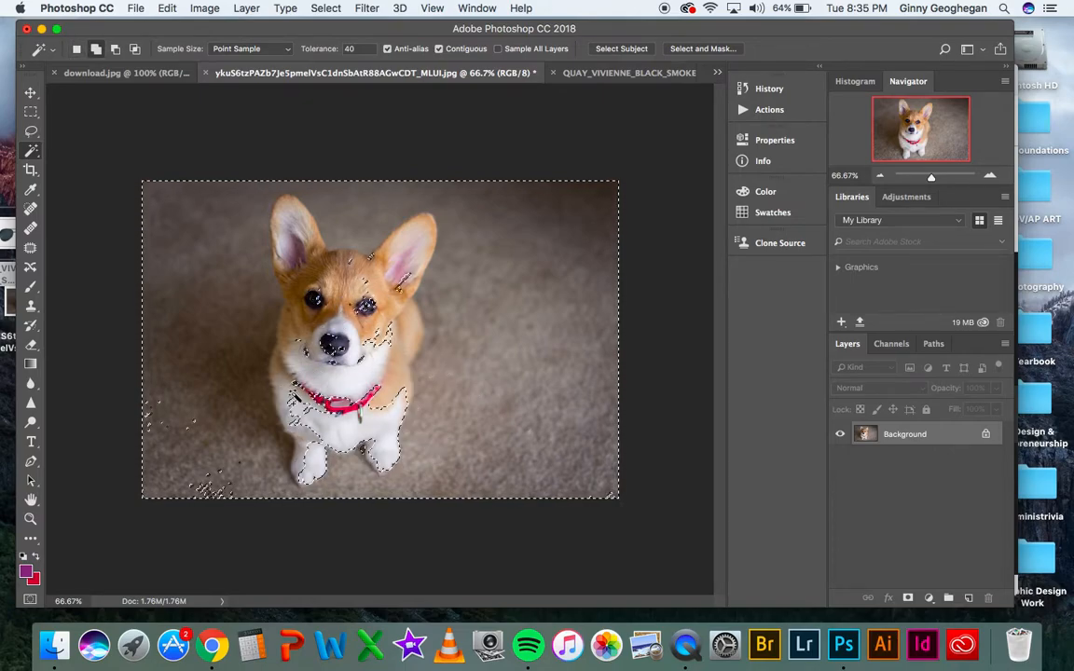
pyautogui.keyDown('shift'); pyautogui.click(349, 432); pyautogui.keyUp('shift')
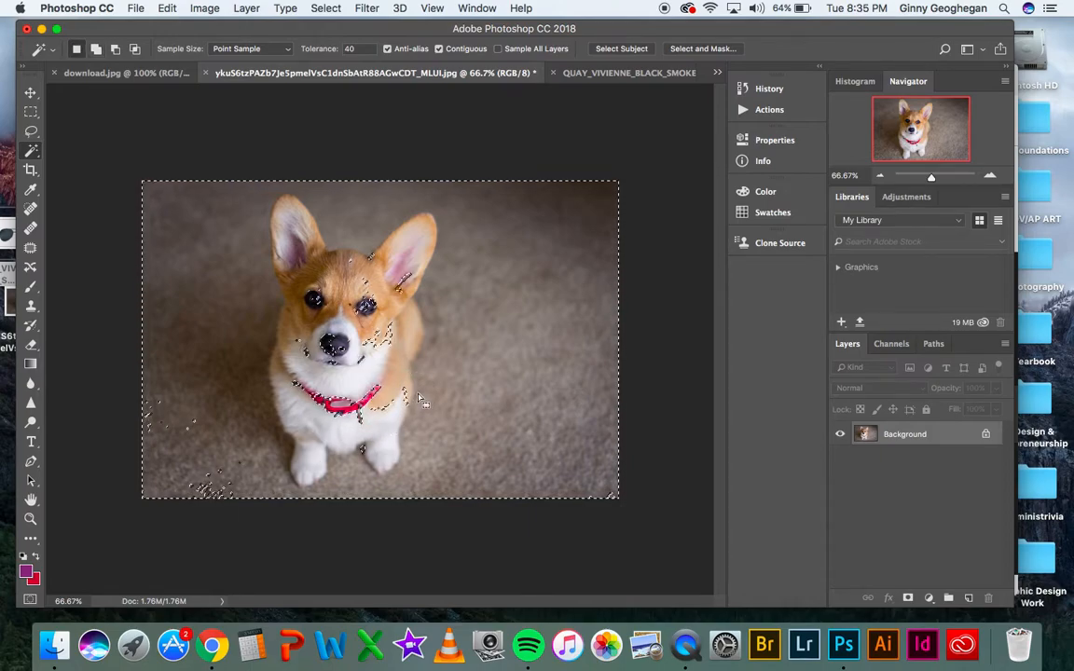
# - Subtract carpet and brown fur areas from the selection with the Magic Wand, and deselect everything
pyautogui.keyDown('shift'); pyautogui.click(359, 384); pyautogui.keyUp('shift')
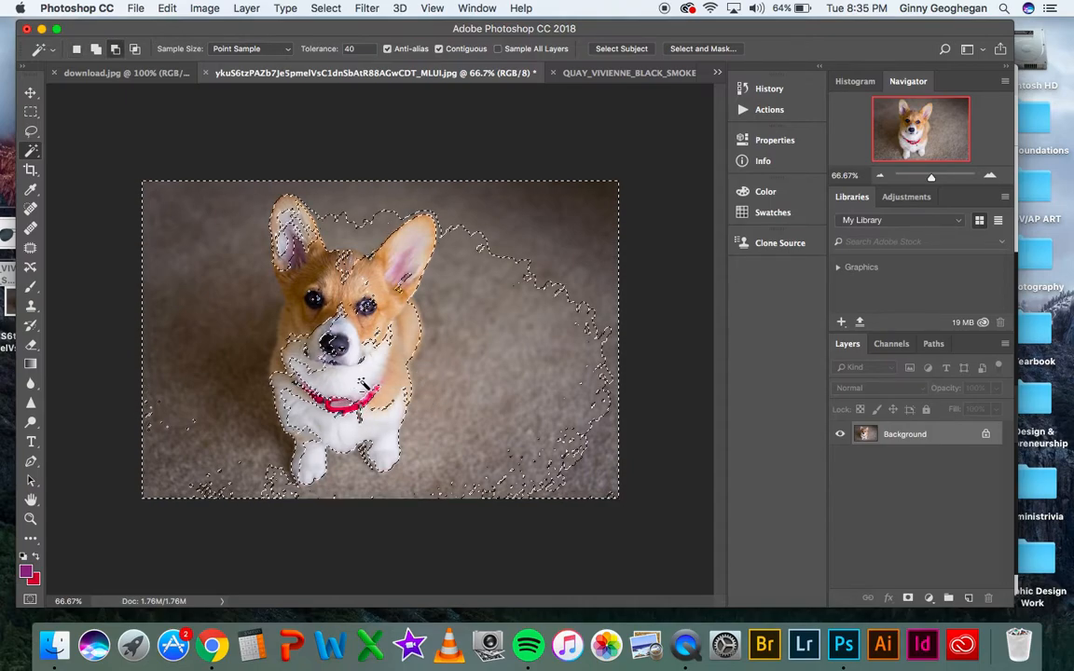
pyautogui.keyDown('alt'); pyautogui.click(398, 293); pyautogui.keyUp('alt')
pyautogui.keyDown('alt'); pyautogui.click(228, 266); pyautogui.keyUp('alt')
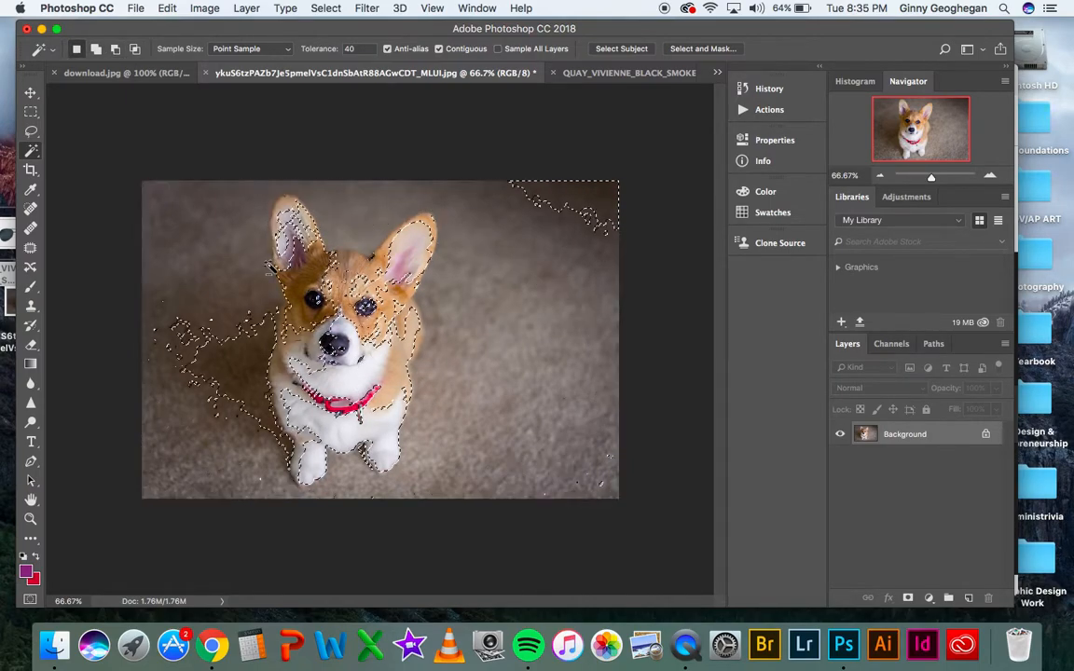
pyautogui.keyDown('alt'); pyautogui.click(247, 359); pyautogui.keyUp('alt')
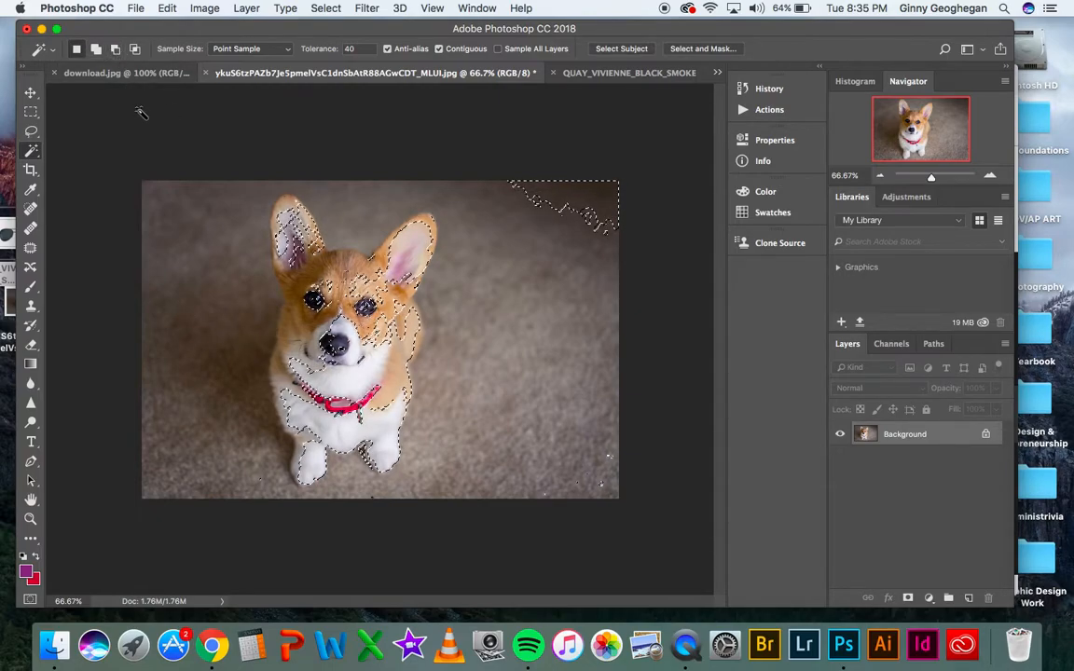
pyautogui.press('shift')
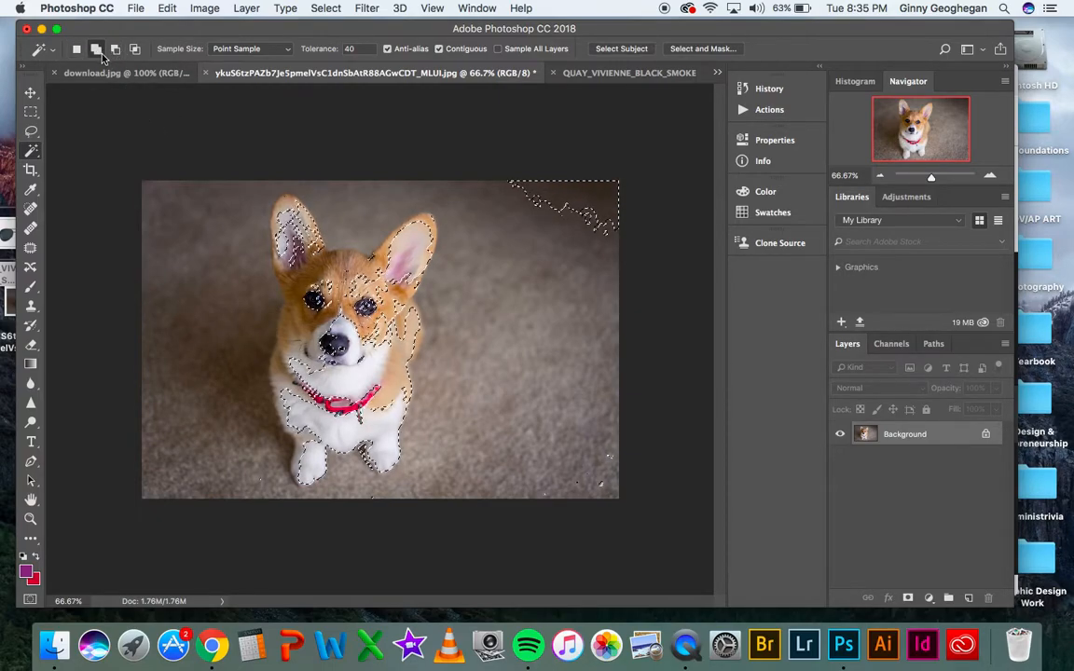
pyautogui.keyDown('alt'); pyautogui.click(322, 291); pyautogui.keyUp('alt')
pyautogui.keyDown('alt'); pyautogui.click(306, 268); pyautogui.keyUp('alt')
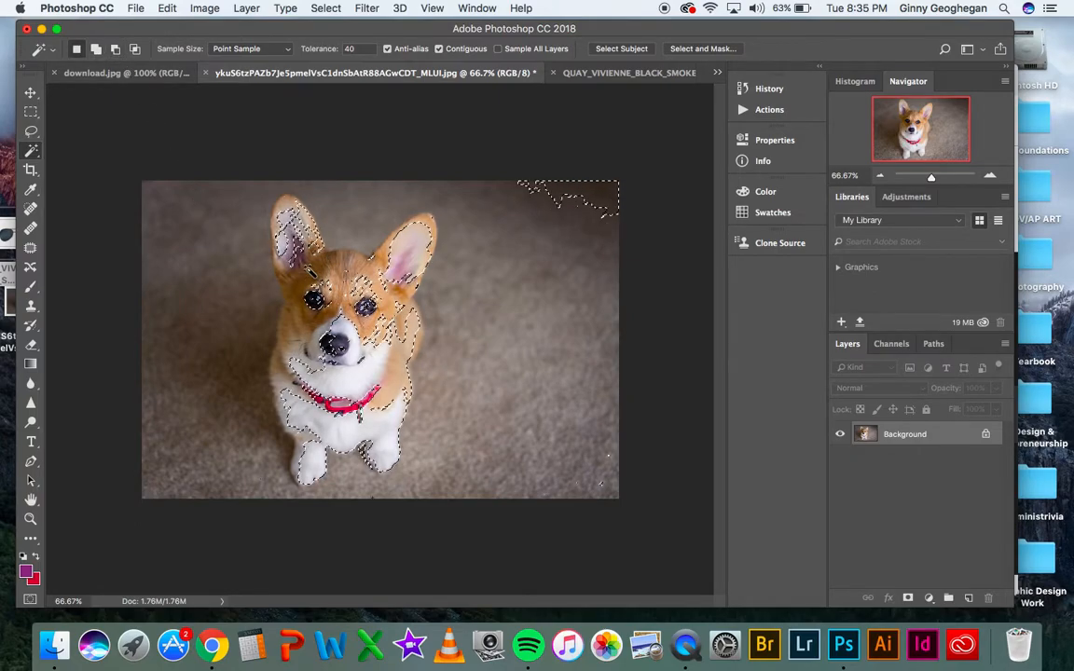
pyautogui.press('super+d')
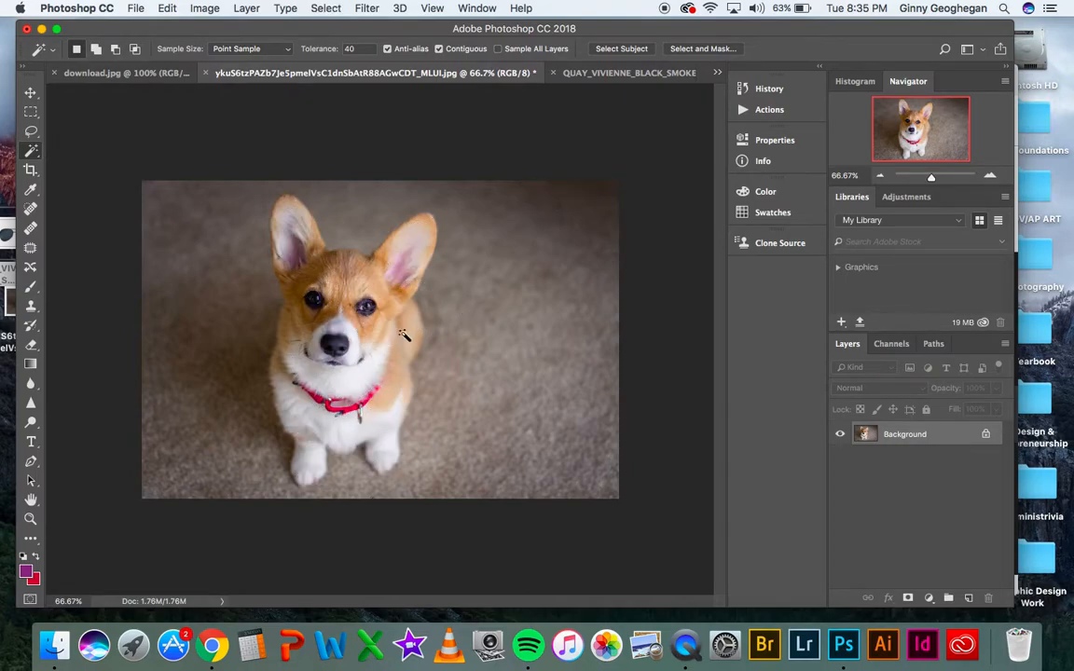
# - Select the carpet around the corgi with a new Magic Wand selection at tolerance 40
pyautogui.click(34, 152)
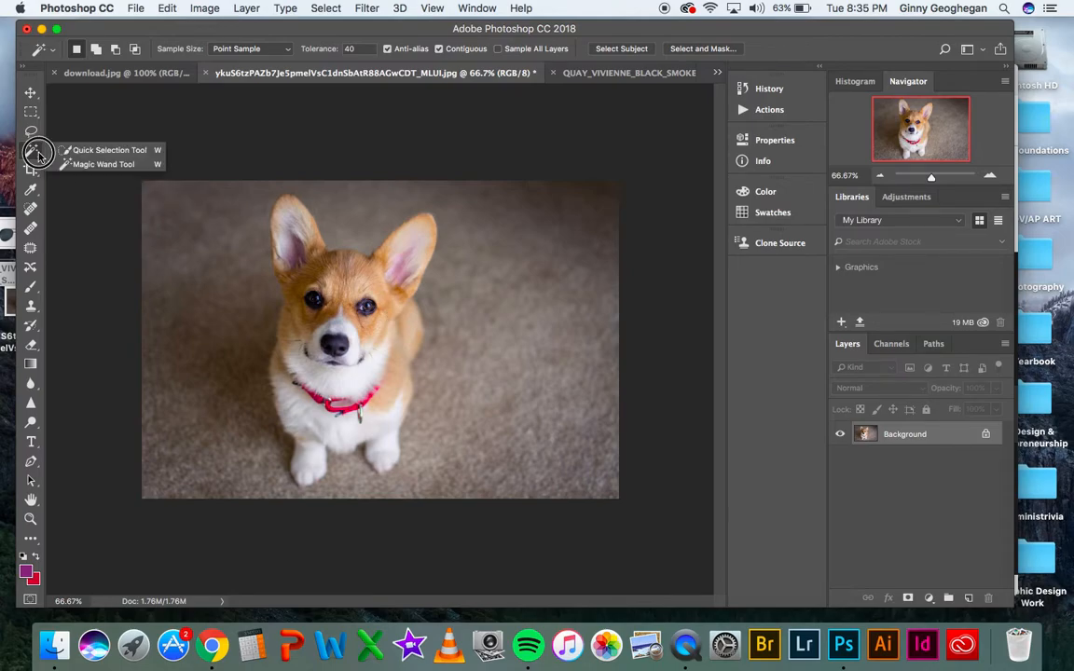
pyautogui.click(108, 165)
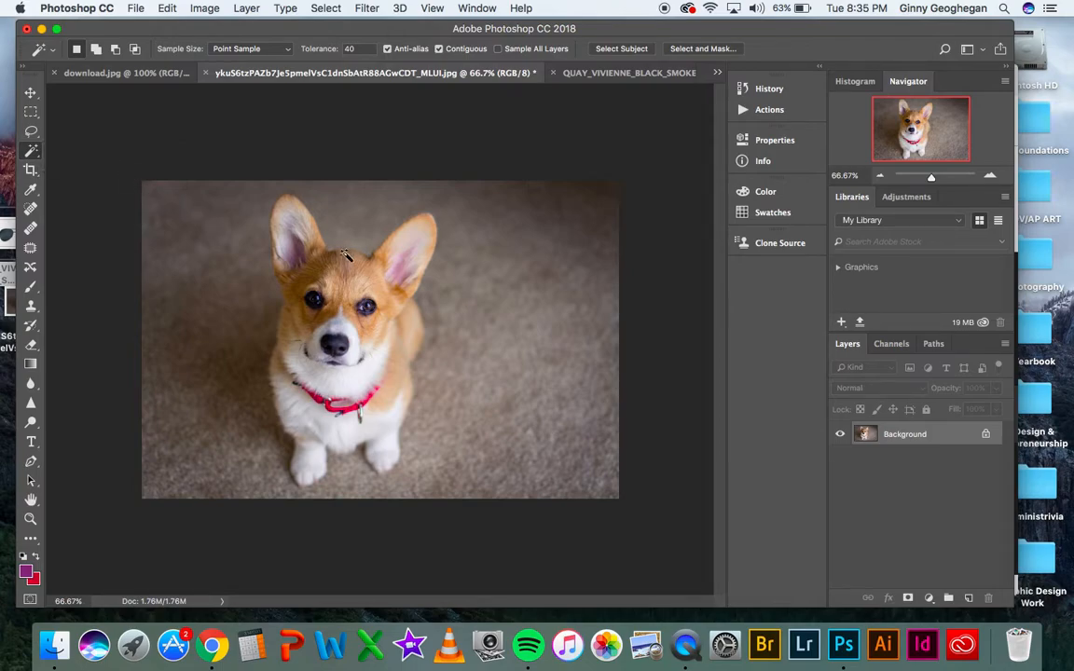
pyautogui.click(460, 390)
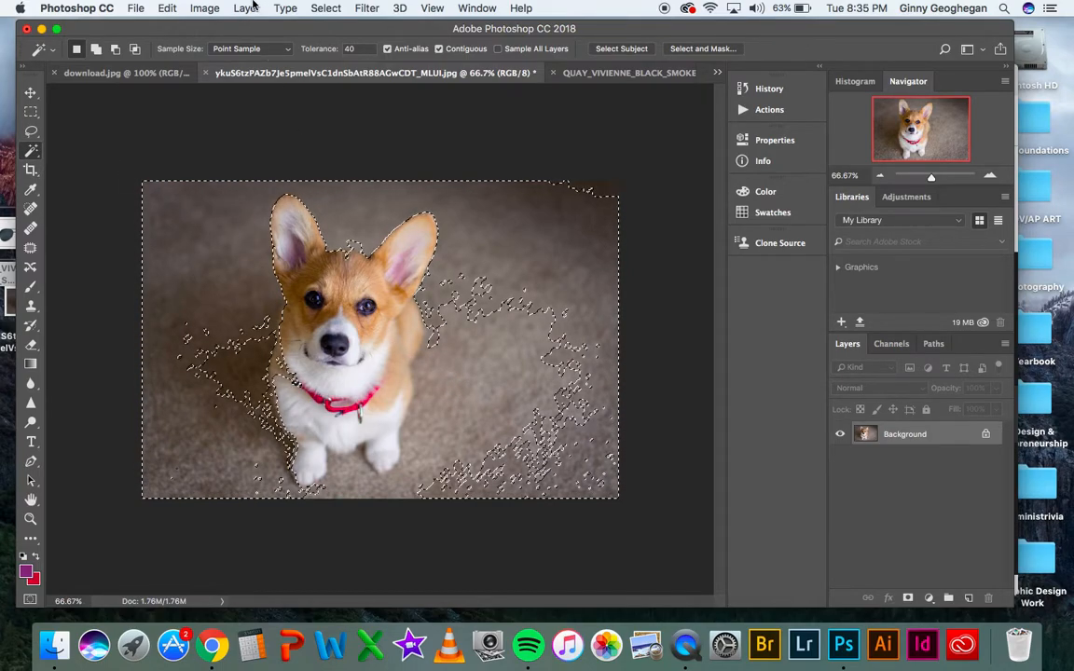
# - Apply a Hue/Saturation adjustment with Hue +180 and Saturation +100 to the selected carpet and deselect
pyautogui.click(283, 9)
pyautogui.moveTo(245, 7)
pyautogui.moveTo(201, 11)
pyautogui.moveTo(227, 49)
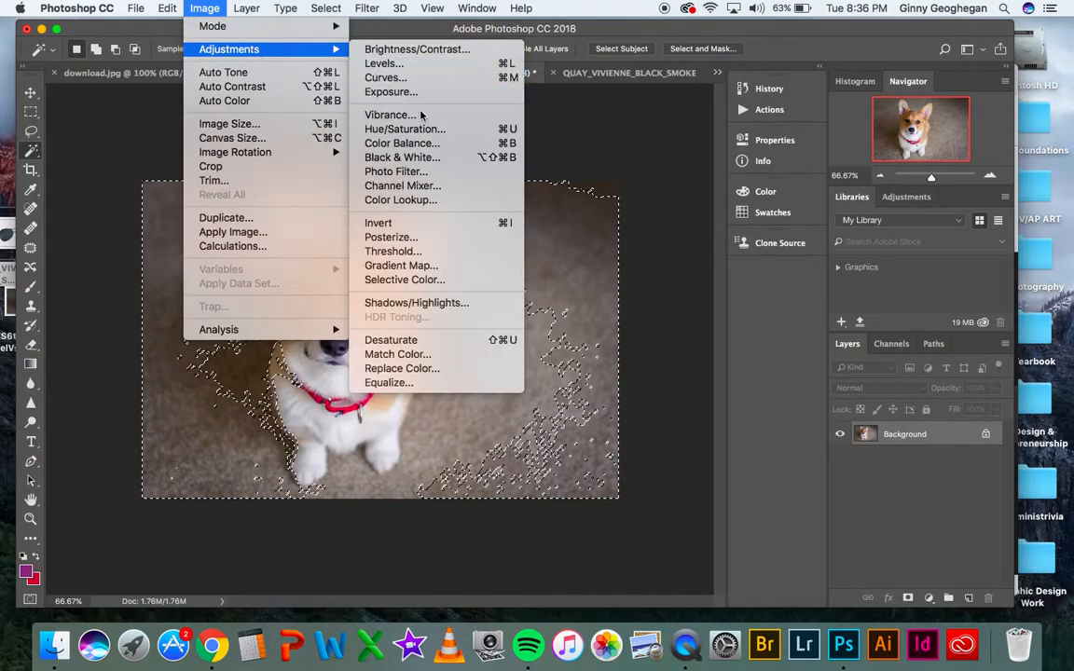
pyautogui.click(381, 128)
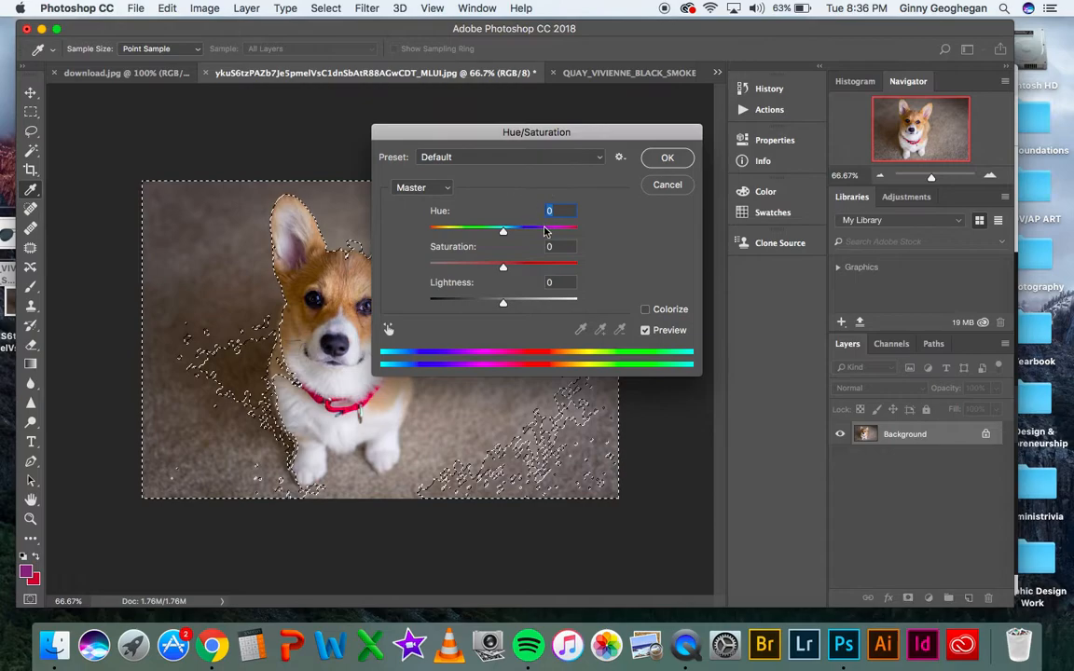
pyautogui.moveTo(503, 230); pyautogui.dragTo(578, 233)
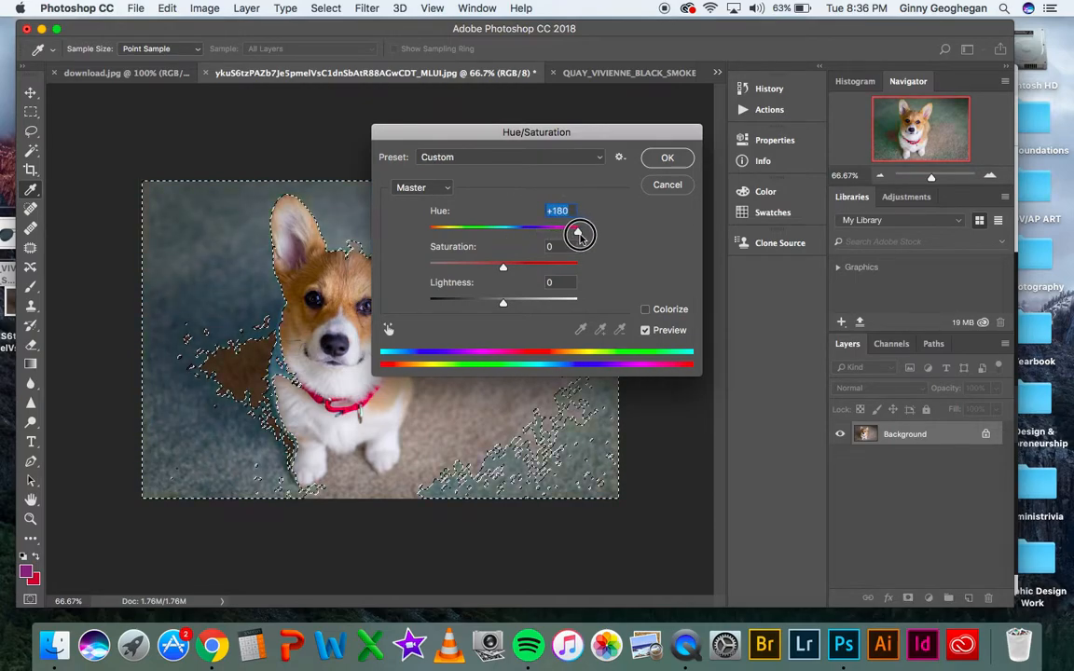
pyautogui.moveTo(503, 267); pyautogui.dragTo(585, 271)
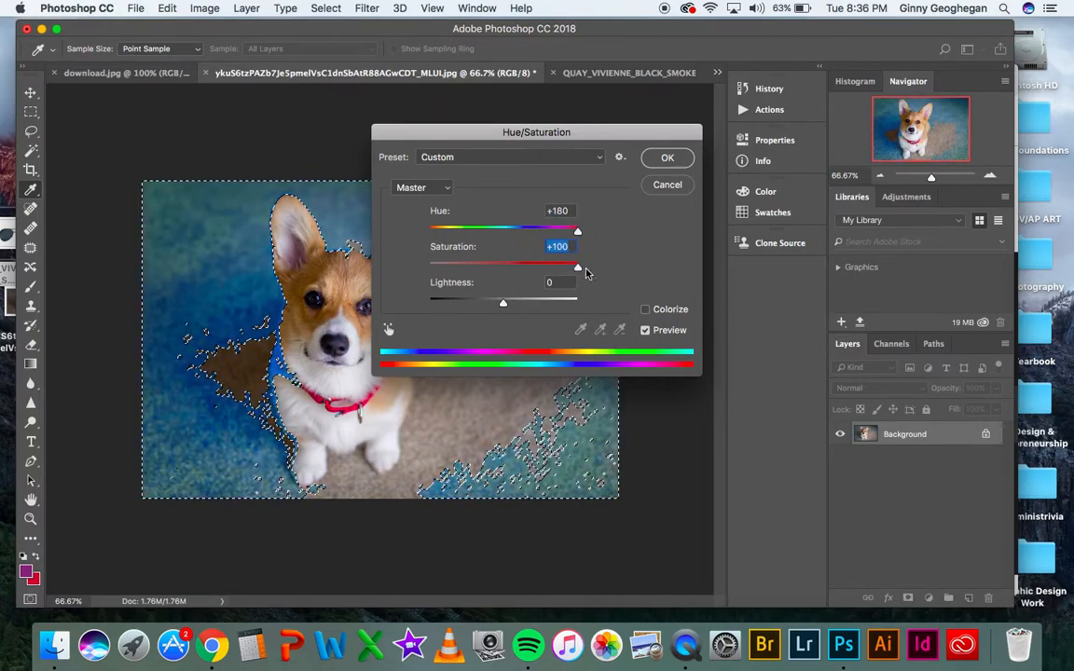
pyautogui.click(666, 158)
pyautogui.press('cmd+d')
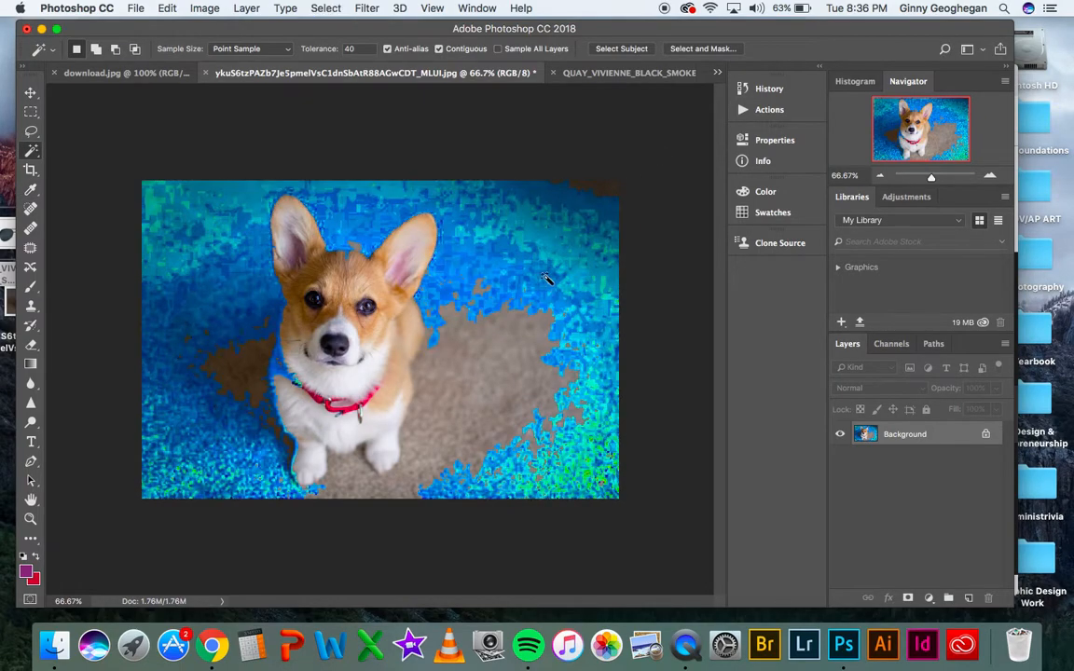